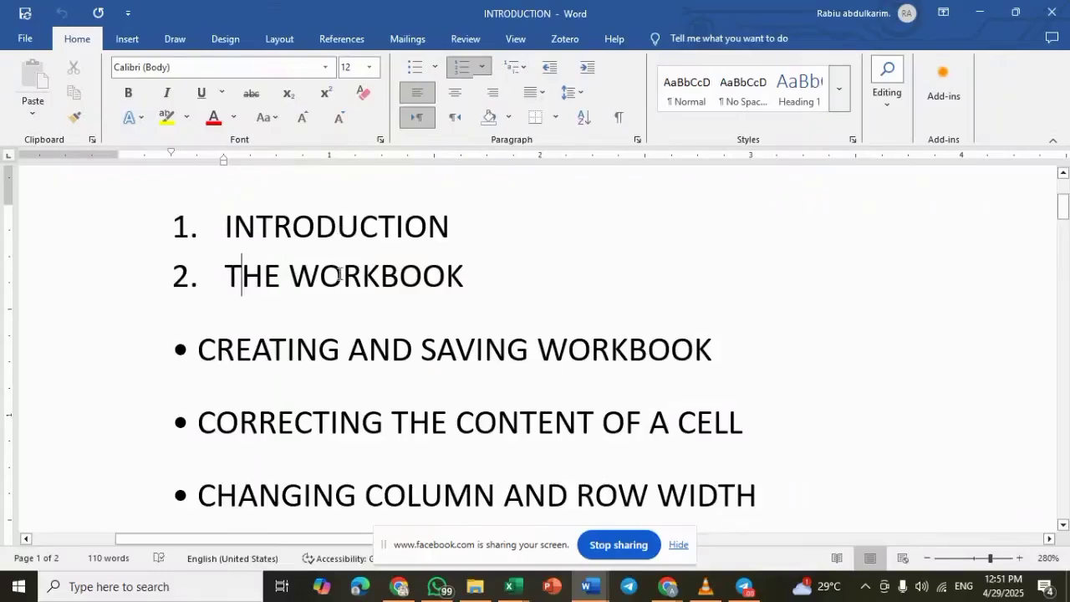
# Step: Read through the Excel topic outline in the INTRODUCTION document, from the introduction to the worksheet topics and back
pyautogui.scroll(-4, 345, 276)
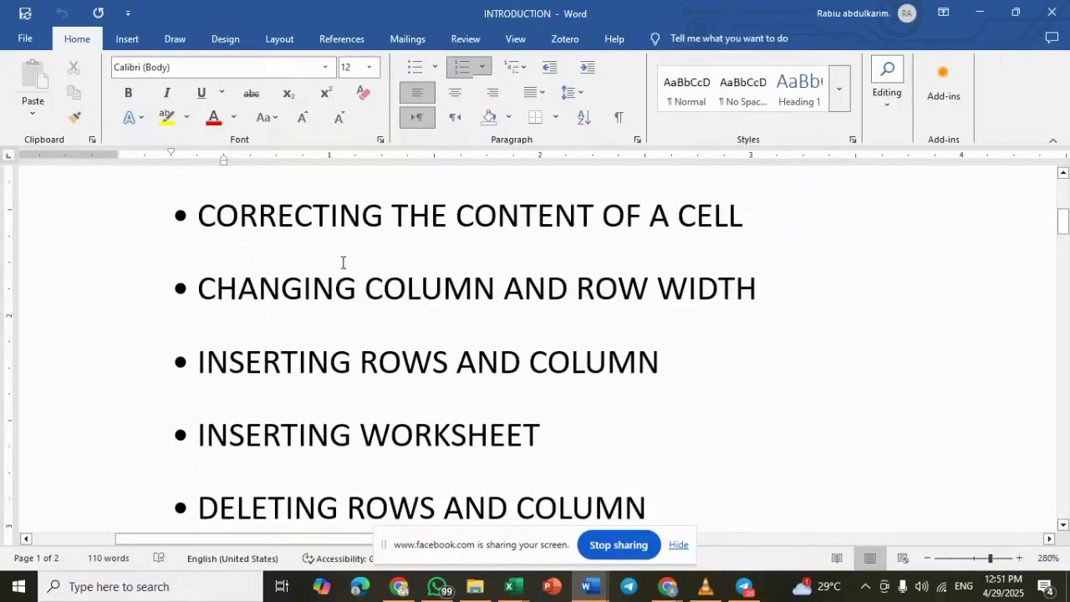
pyautogui.scroll(-2, 342, 263)
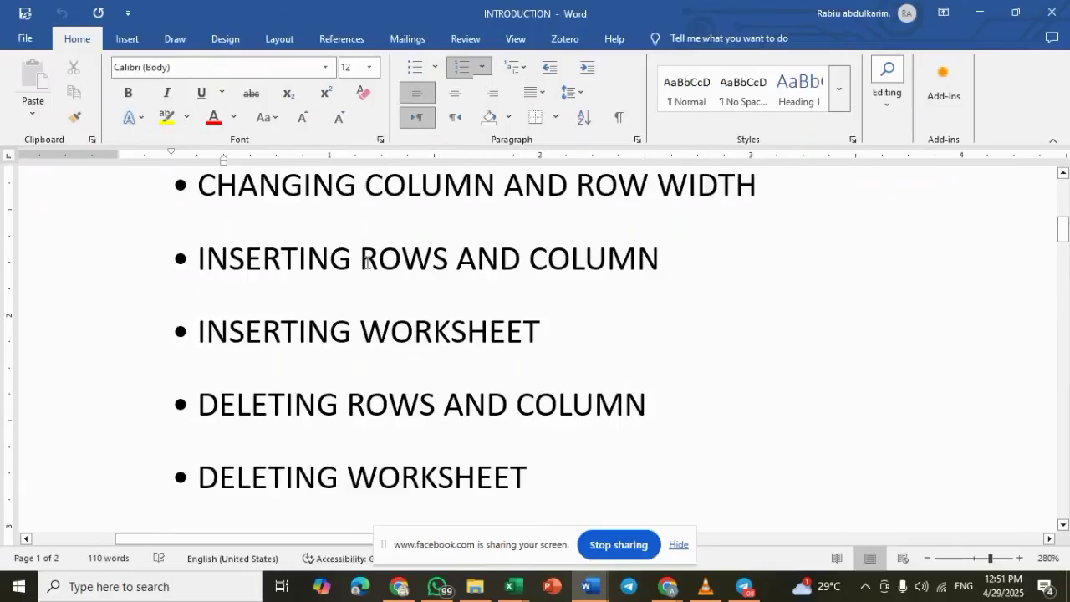
pyautogui.scroll(-4, 368, 263)
pyautogui.scroll(12, 368, 262)
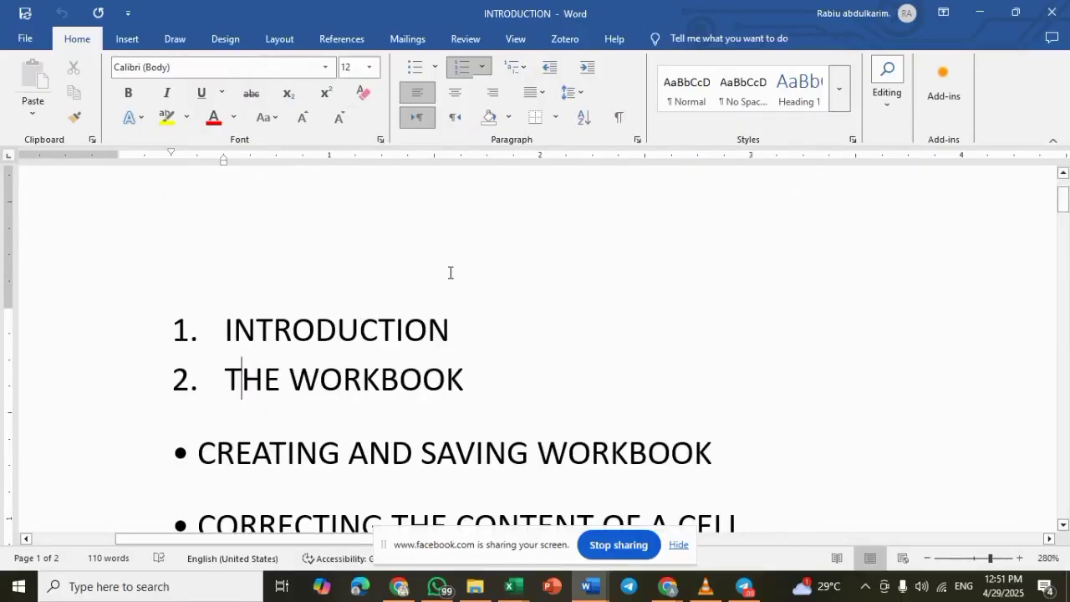
pyautogui.scroll(-3, 449, 273)
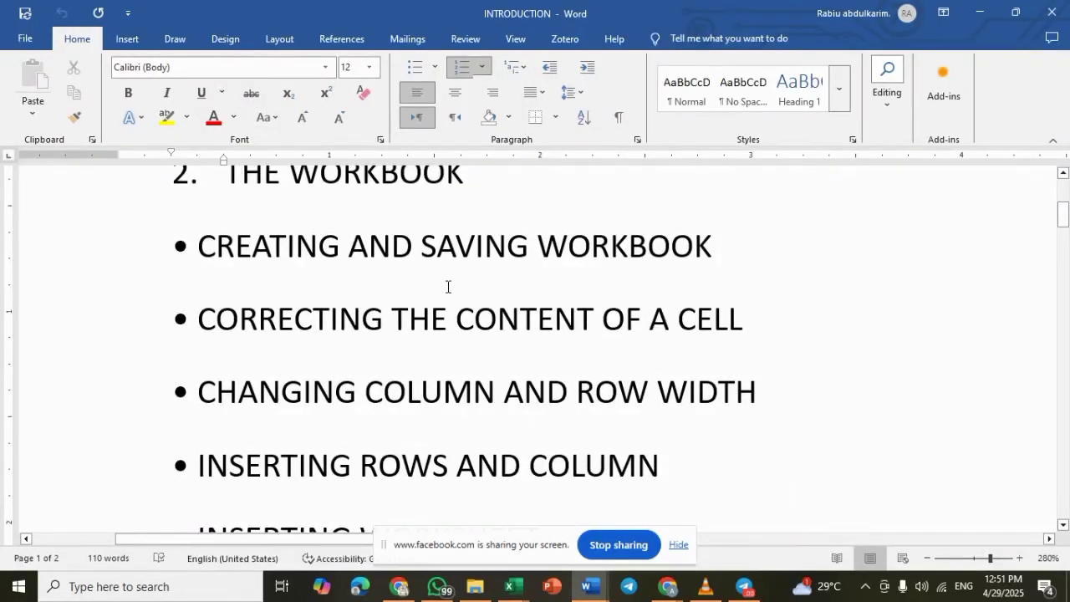
pyautogui.scroll(4, 447, 287)
pyautogui.scroll(-1, 446, 282)
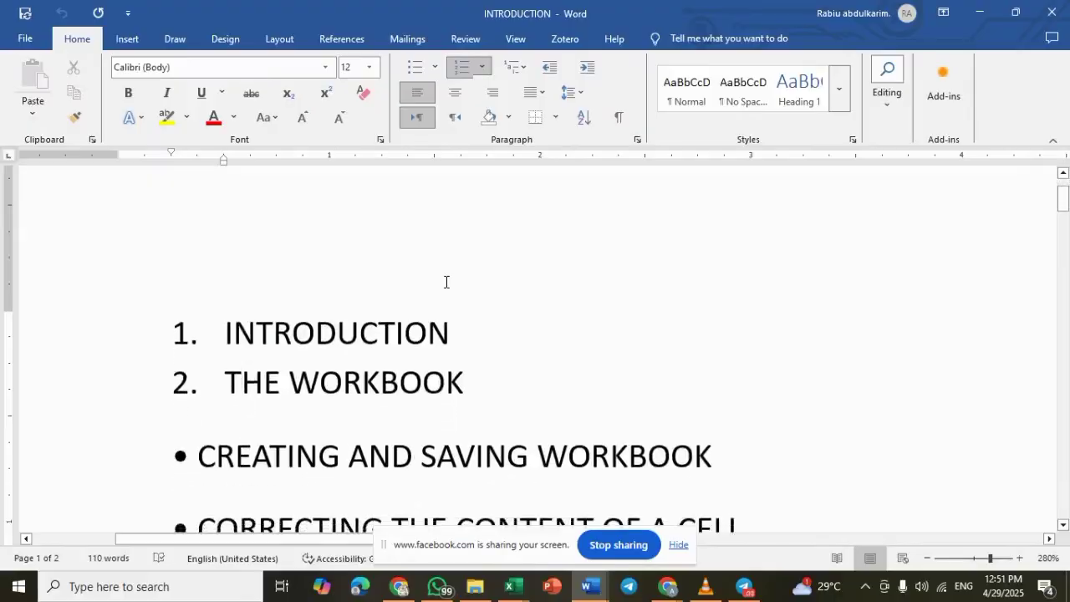
pyautogui.scroll(-1, 448, 276)
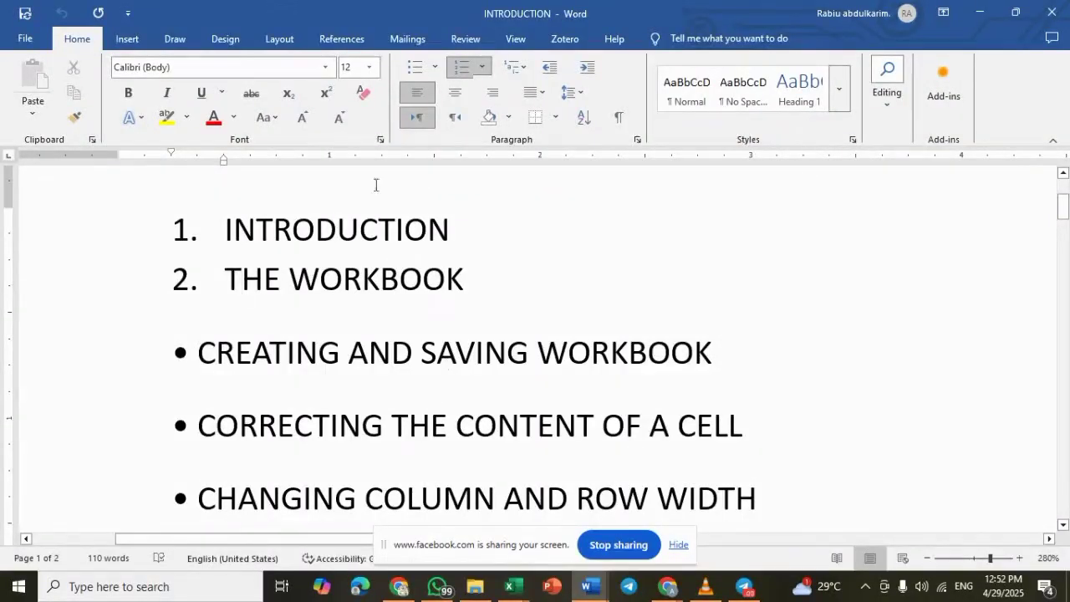
# Step: Switch to the blank Book1 workbook in Excel, and look through the recent files in File Explorer
pyautogui.moveTo(517, 587)
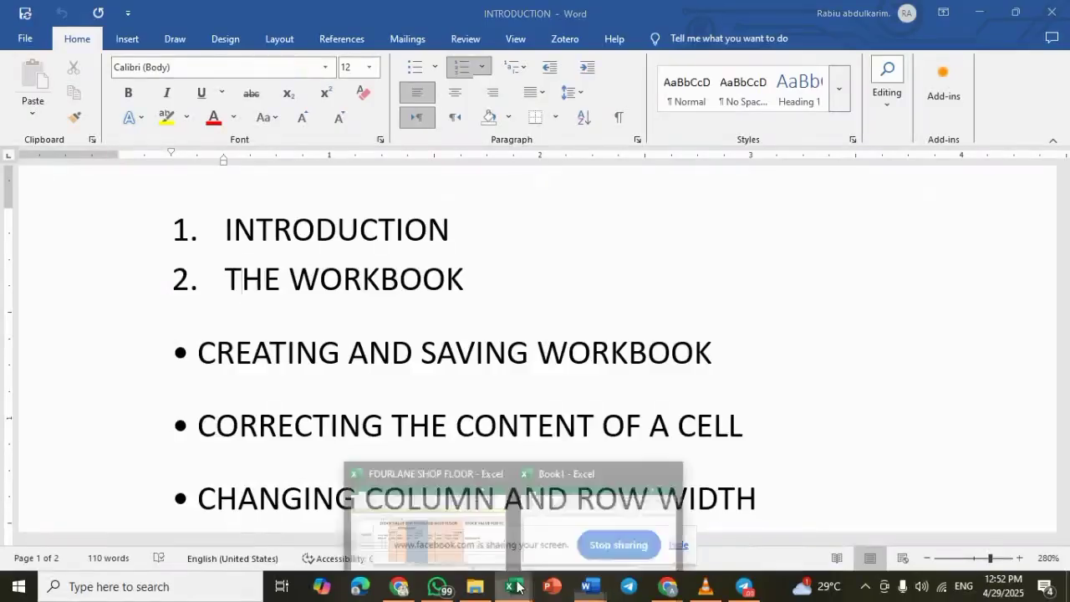
pyautogui.click(575, 531)
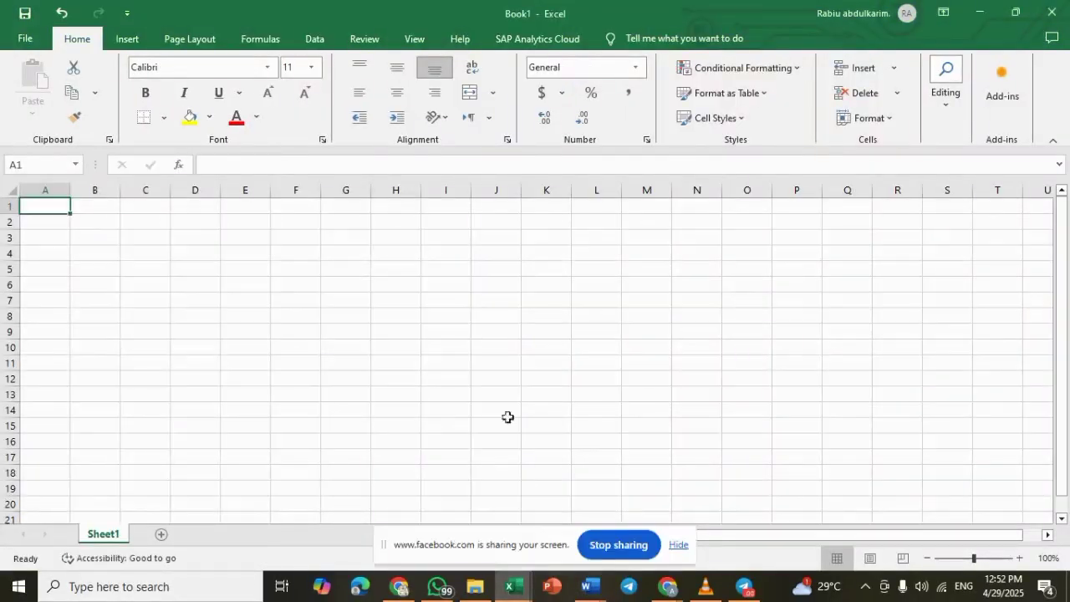
pyautogui.click(474, 590)
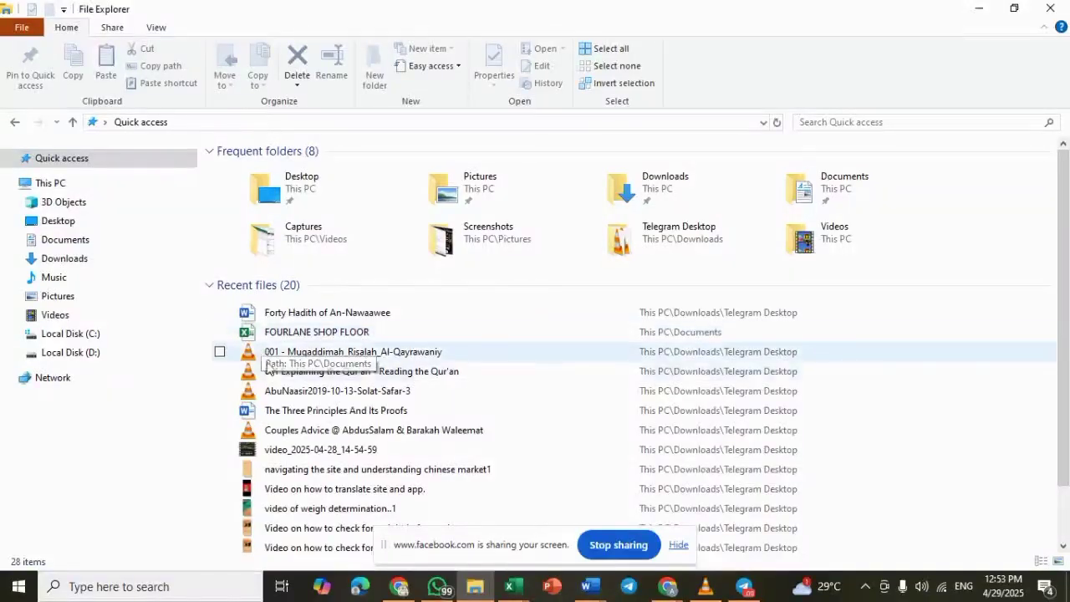
pyautogui.scroll(-3, 285, 391)
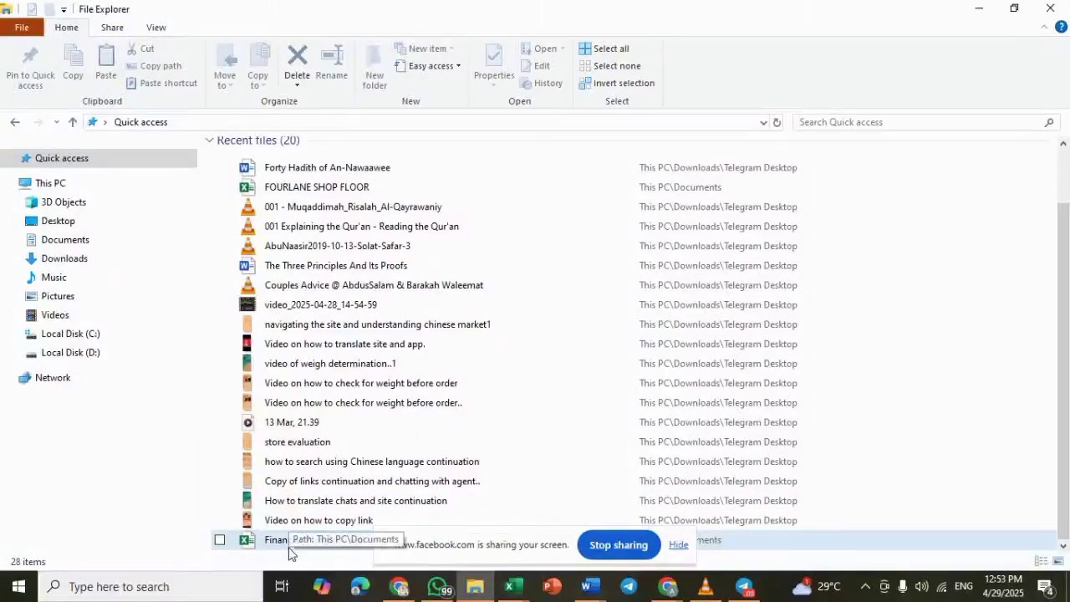
pyautogui.scroll(3, 318, 422)
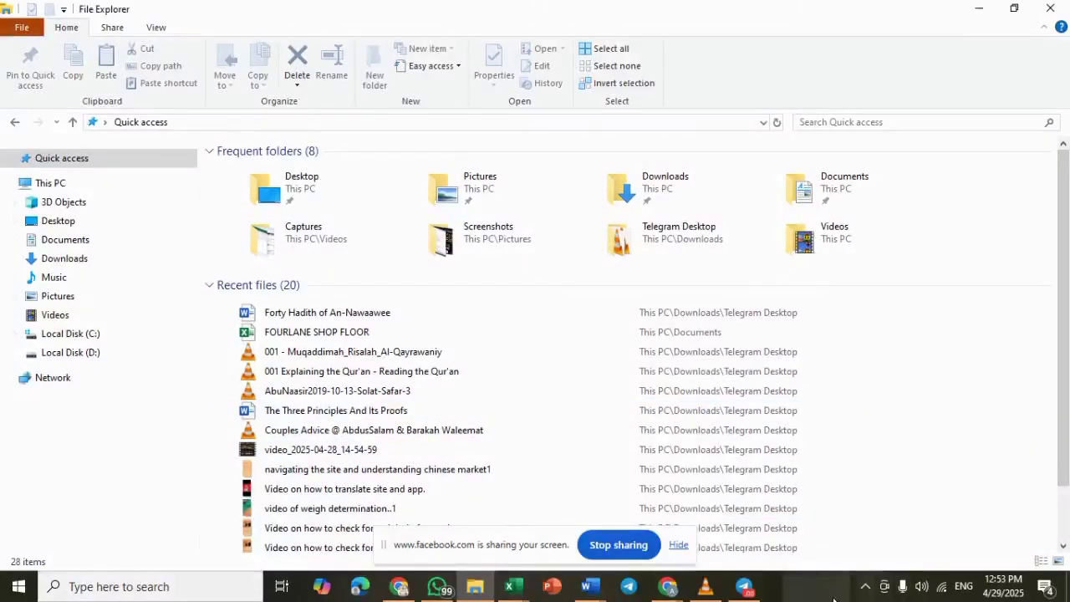
# Step: Return to the Book1 workbook in Excel and add two new worksheets after Sheet1
pyautogui.moveTo(509, 585)
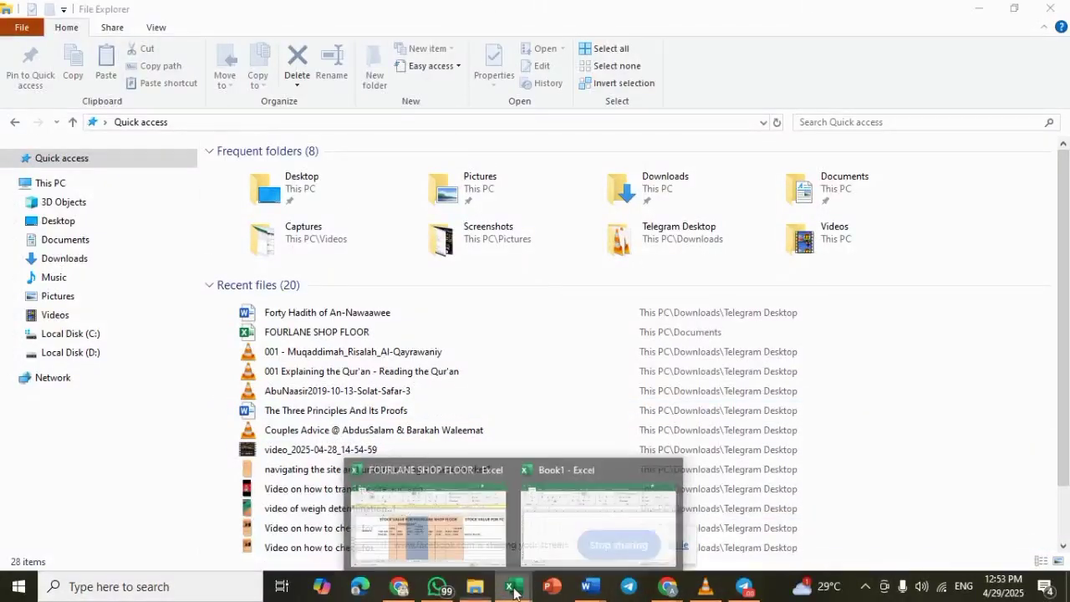
pyautogui.click(583, 526)
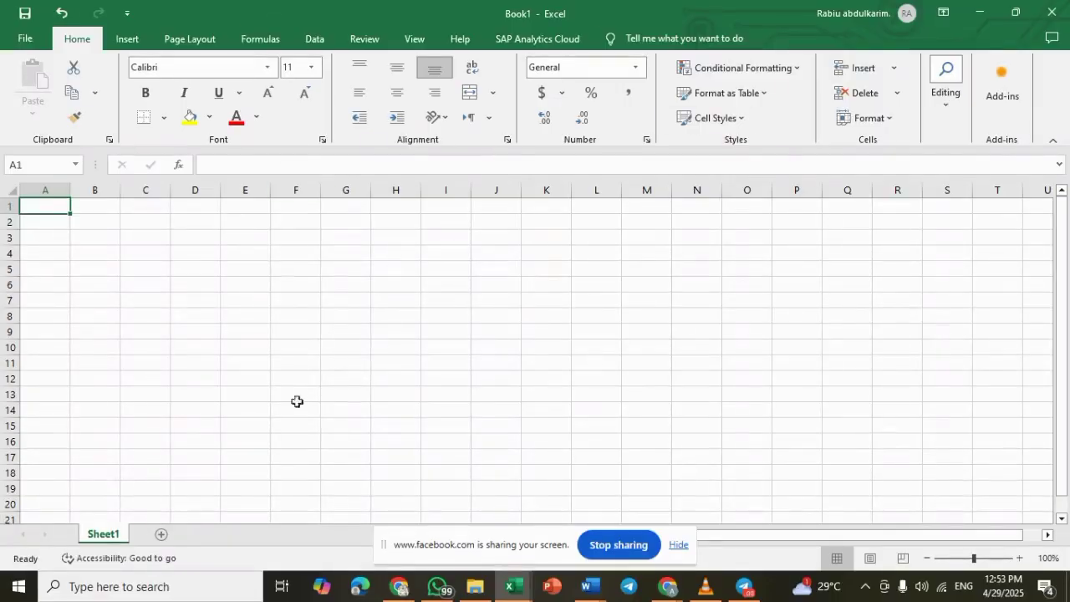
pyautogui.click(163, 535)
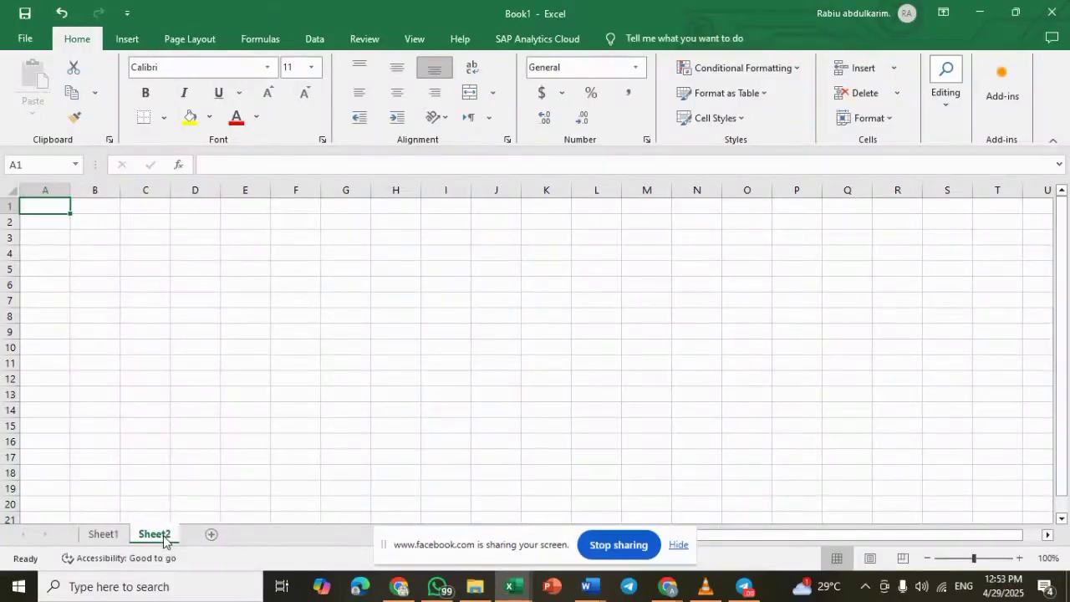
pyautogui.click(211, 537)
# Step: Delete the two added worksheets, Sheet3 and Sheet2, leaving only Sheet1 in the workbook
pyautogui.rightClick(218, 536)
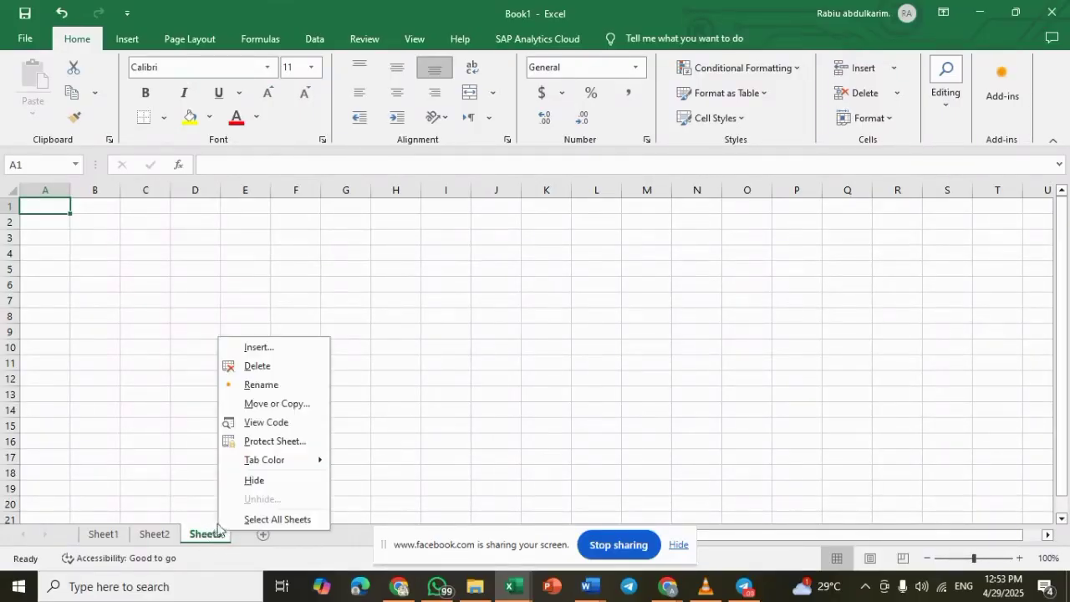
pyautogui.click(253, 368)
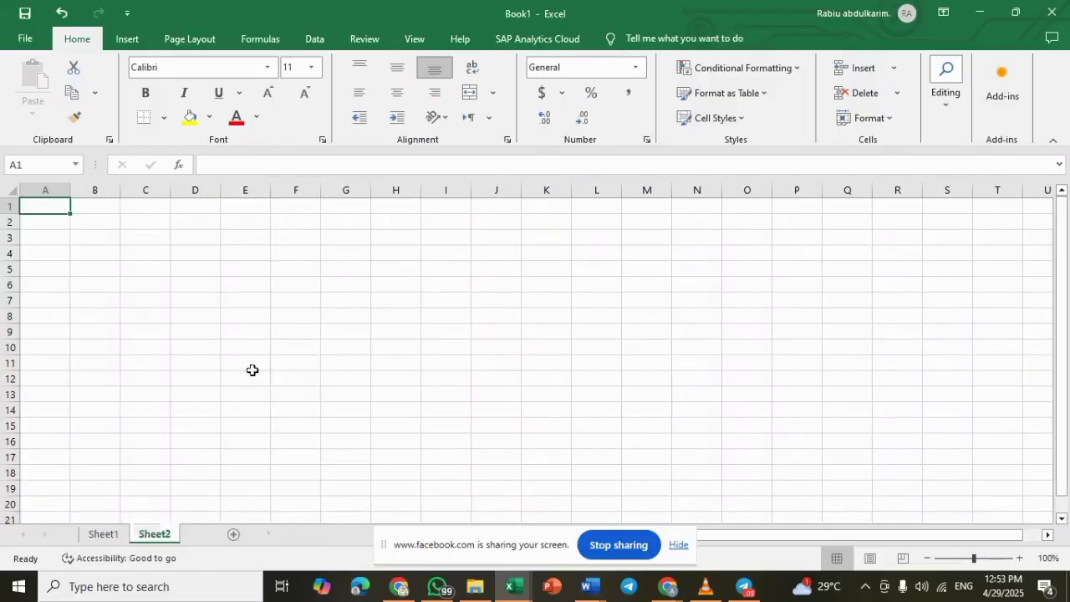
pyautogui.rightClick(155, 539)
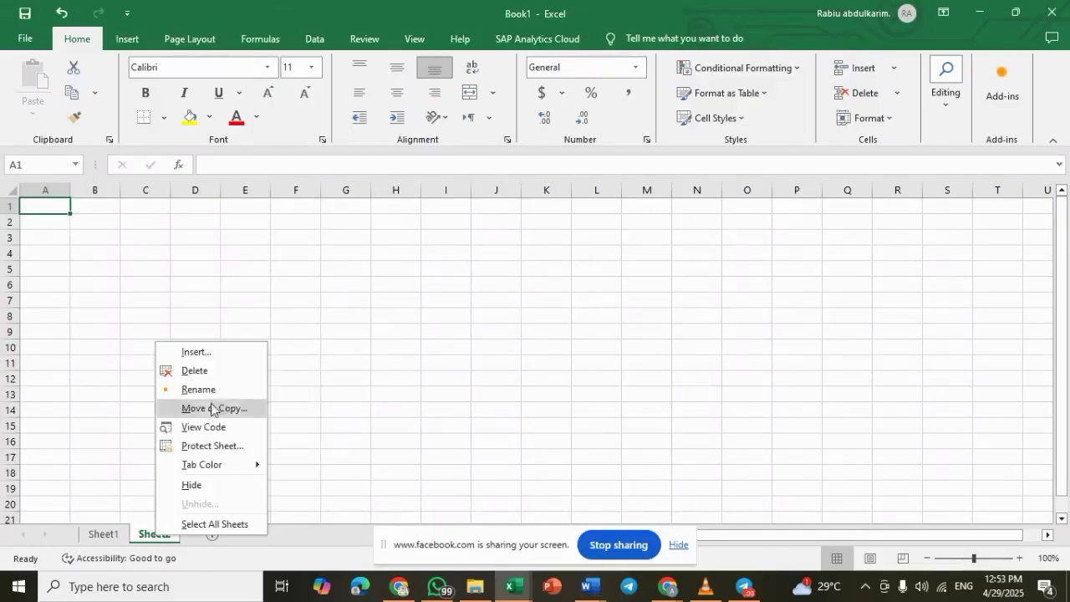
pyautogui.click(186, 369)
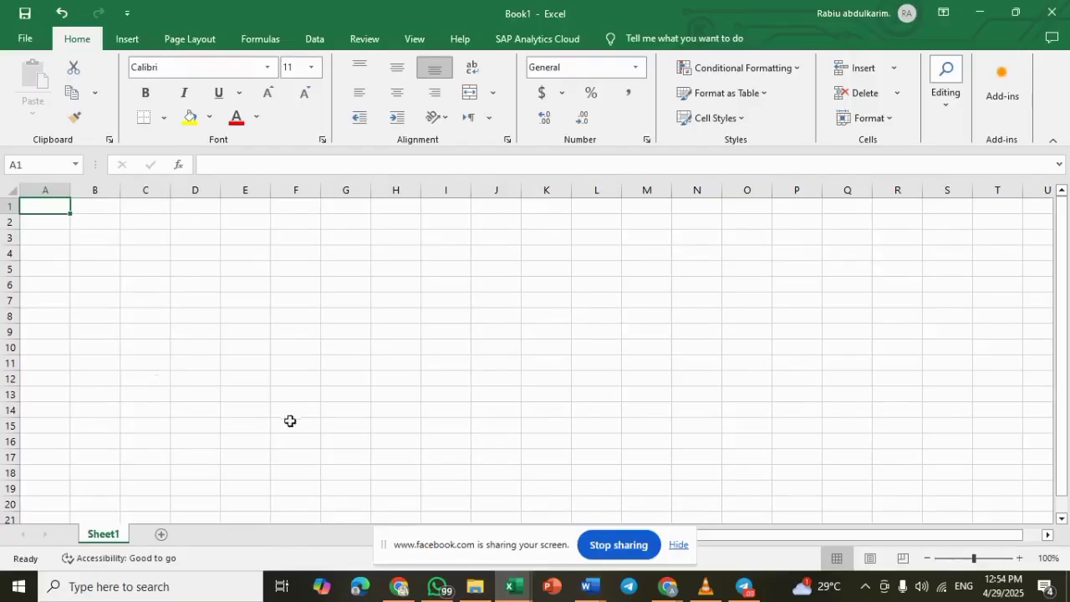
# Step: Check the topic outline in the INTRODUCTION document in Word and return to the Book1 workbook in Excel
pyautogui.click(590, 585)
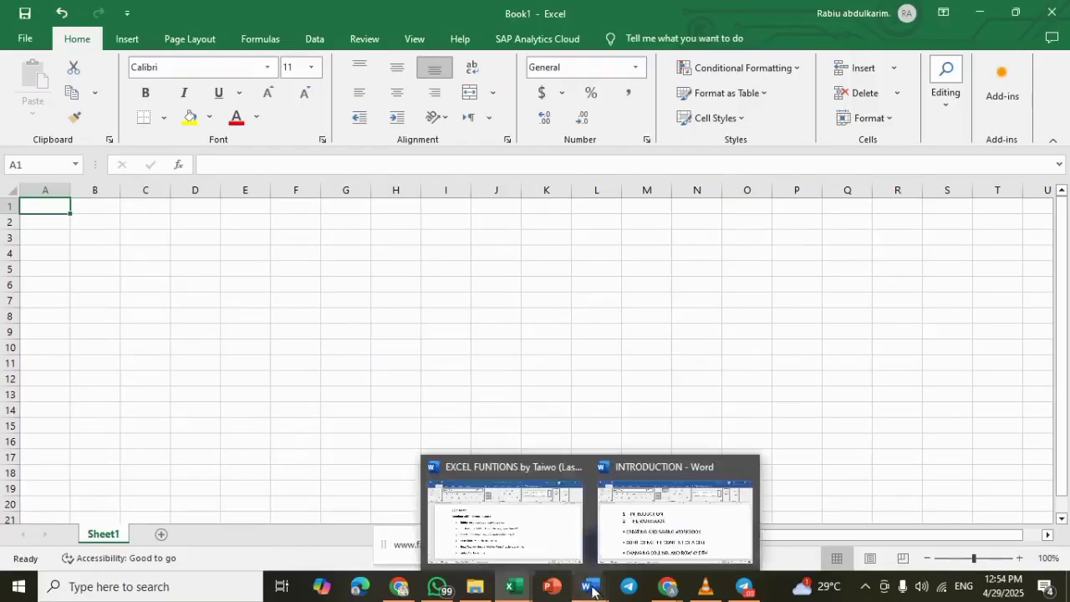
pyautogui.click(635, 540)
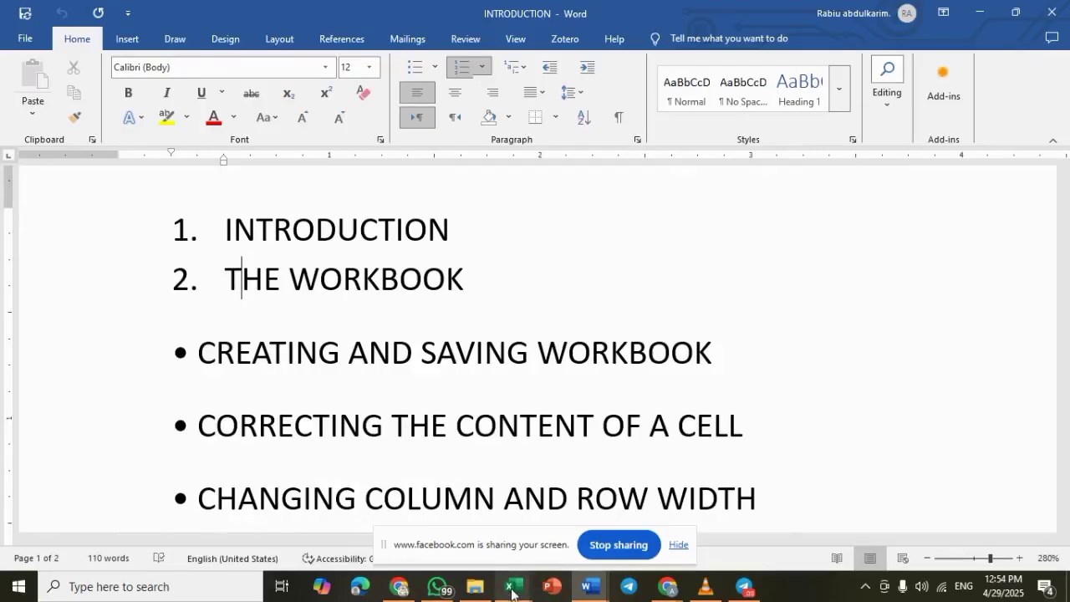
pyautogui.moveTo(512, 594)
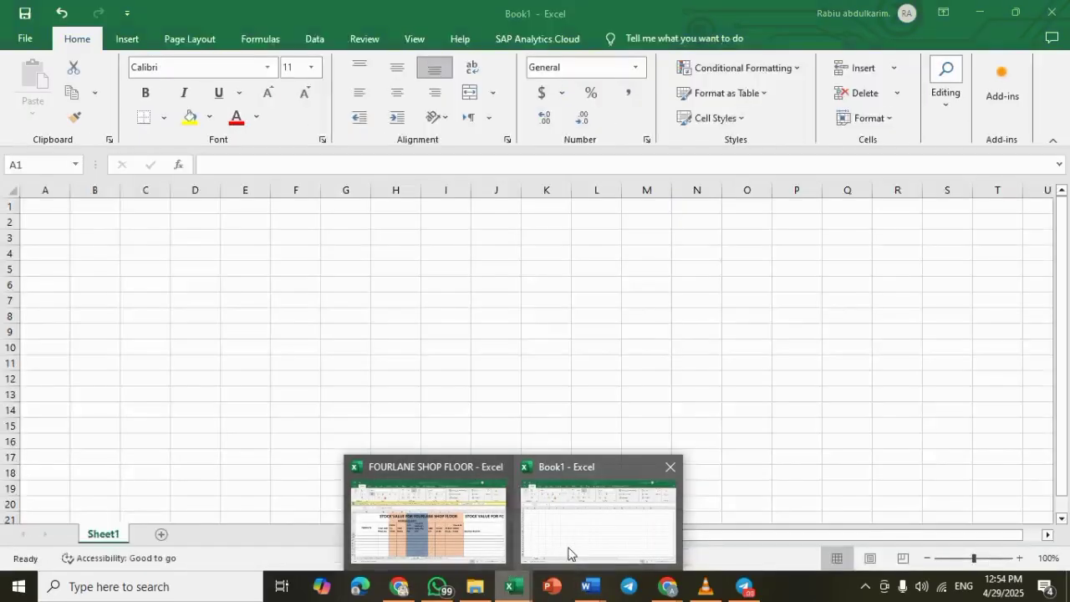
pyautogui.click(565, 544)
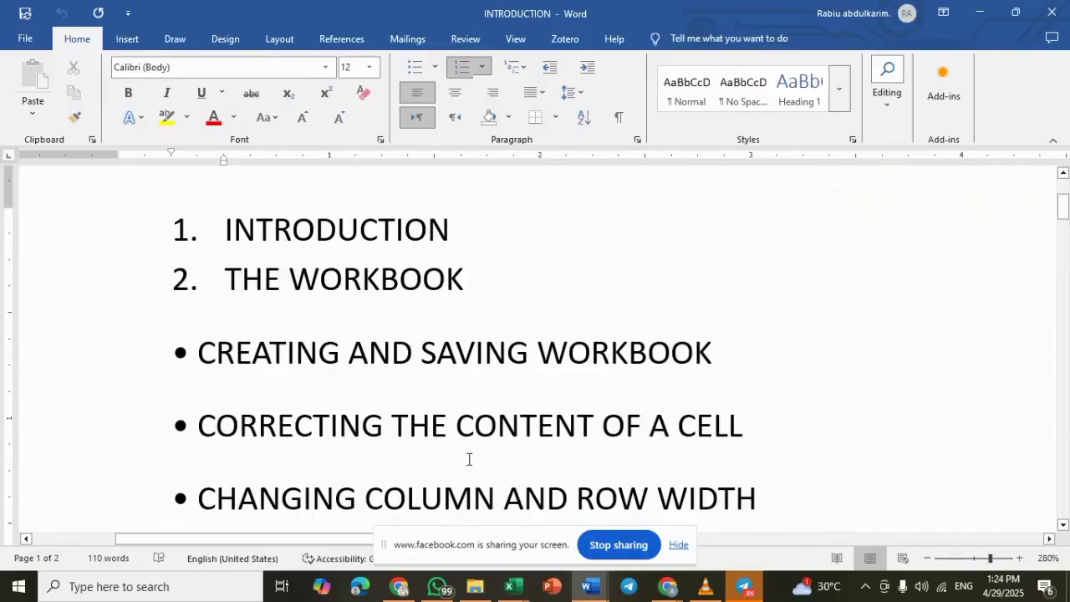
# Step: Switch to the EXCEL TUTORIAL workbook in Excel and clear the contents of cells A1, A2 and A4
pyautogui.moveTo(514, 586)
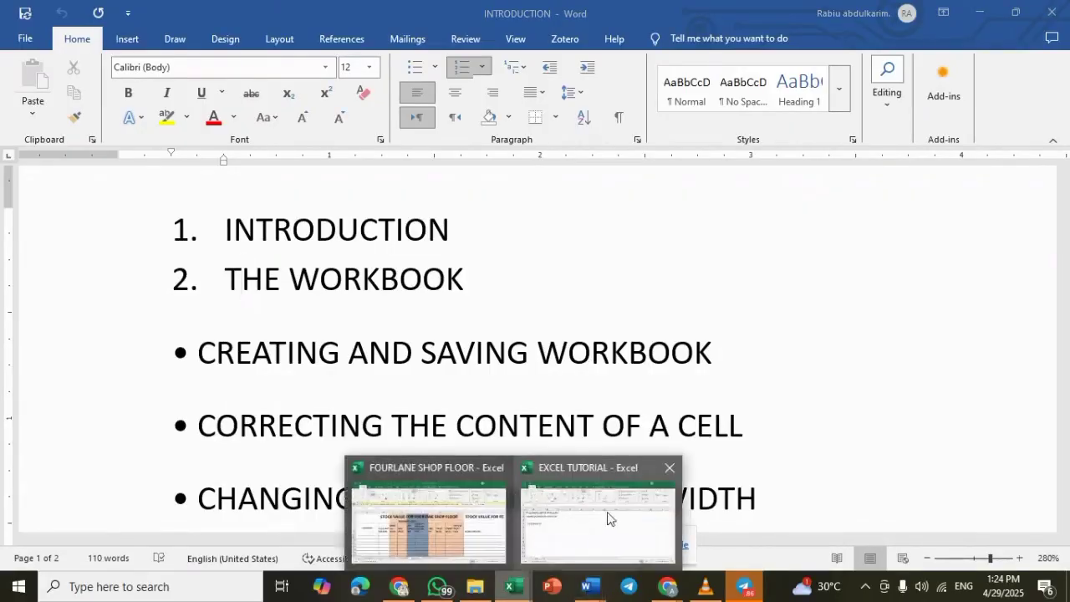
pyautogui.click(591, 524)
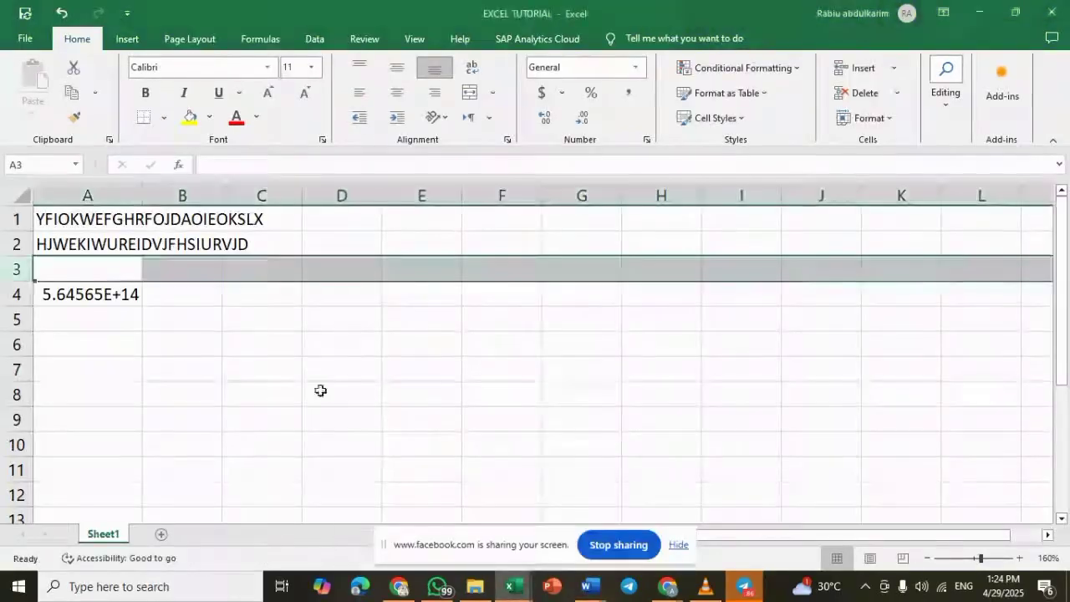
pyautogui.click(126, 292)
pyautogui.click(61, 218)
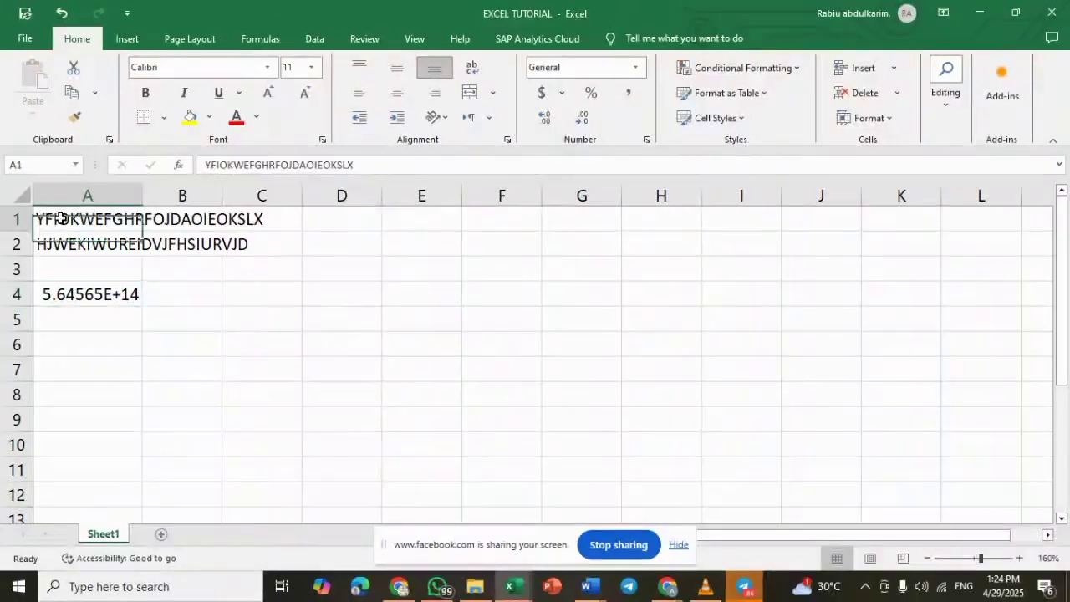
pyautogui.press('BackSpace')
pyautogui.press('Return')
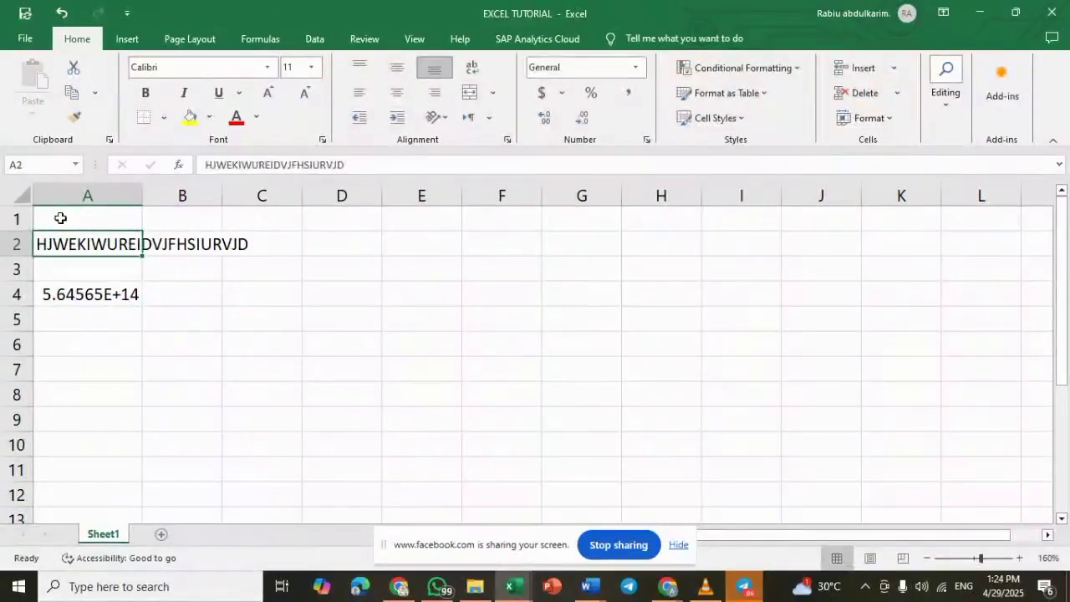
pyautogui.press('BackSpace')
pyautogui.press('Return')
pyautogui.press('Return')
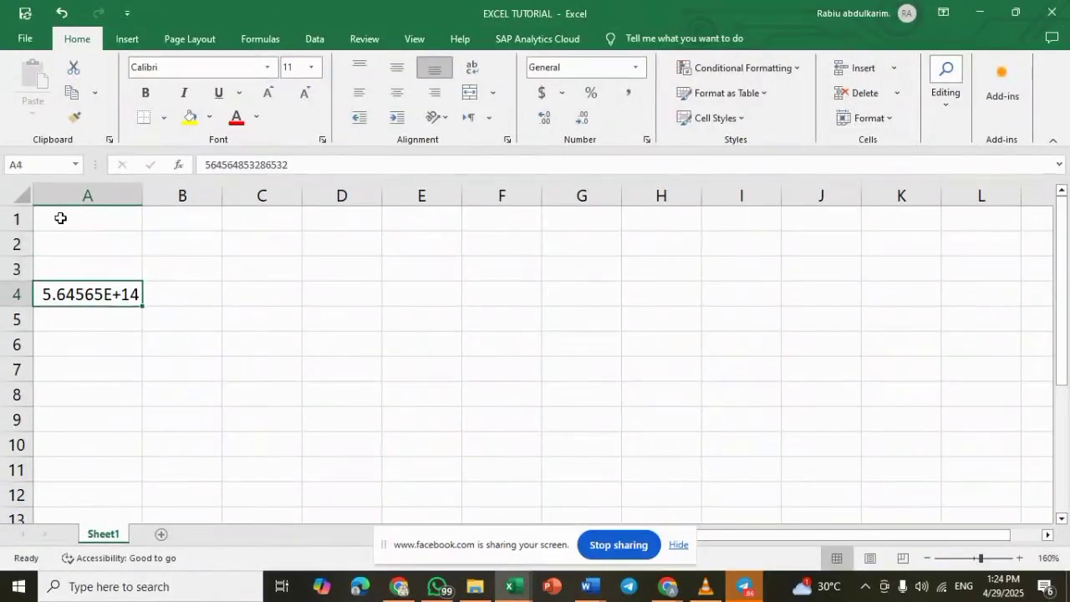
pyautogui.press('BackSpace')
pyautogui.press('Return')
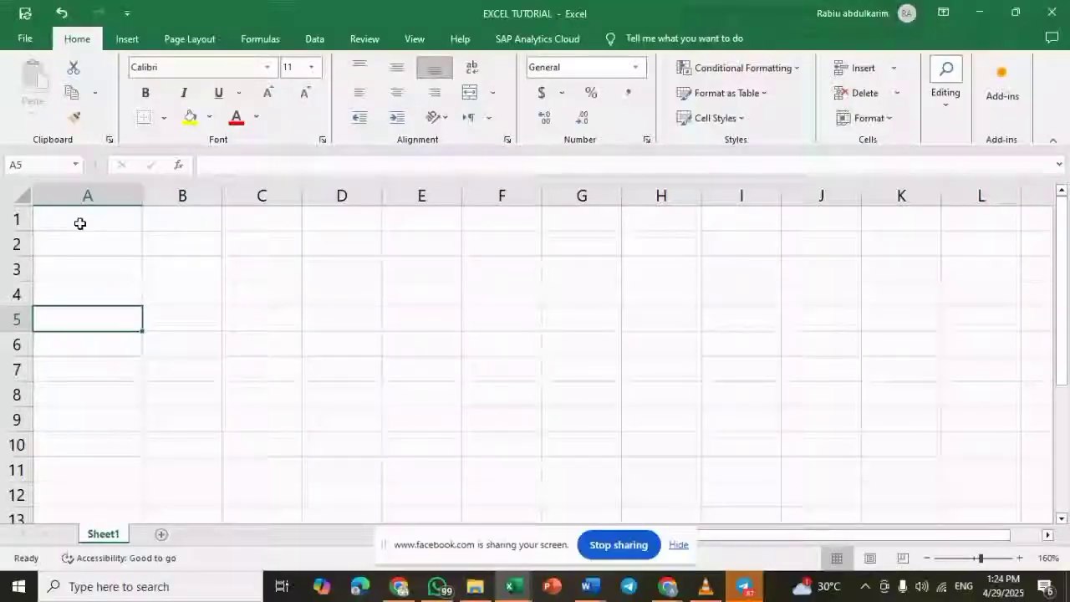
# Step: Switch to the INTRODUCTION document in Word and review the workbook topics around changing column and row width
pyautogui.click(587, 586)
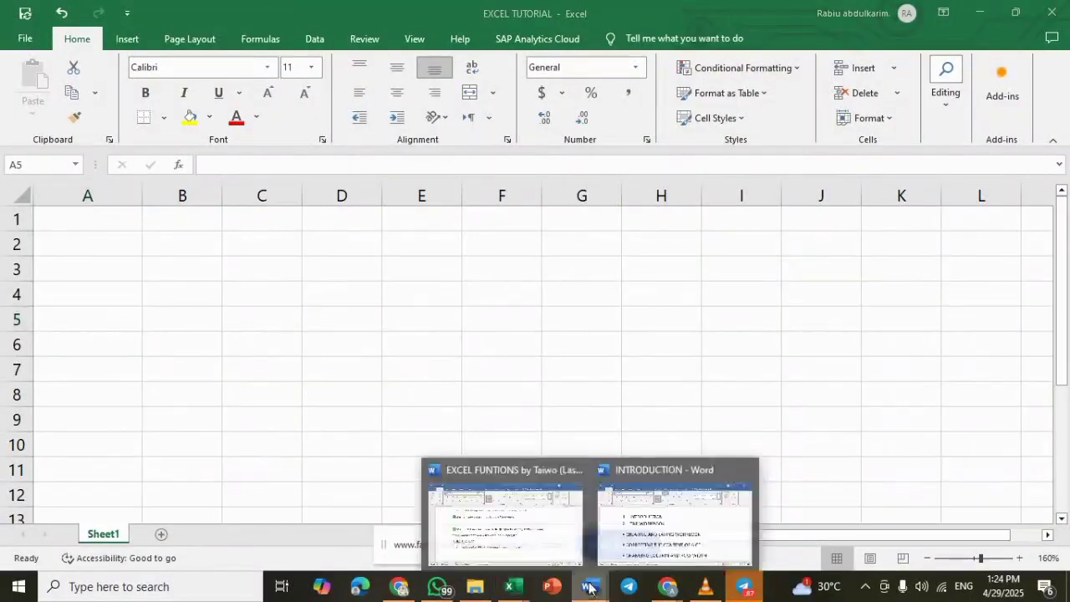
pyautogui.click(644, 525)
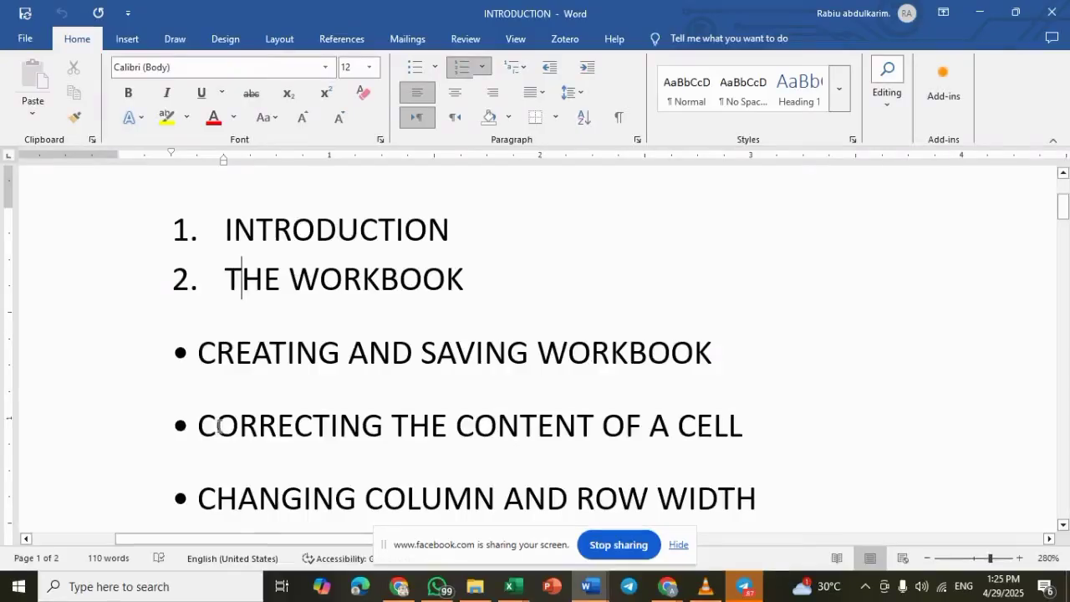
pyautogui.scroll(-2, 219, 425)
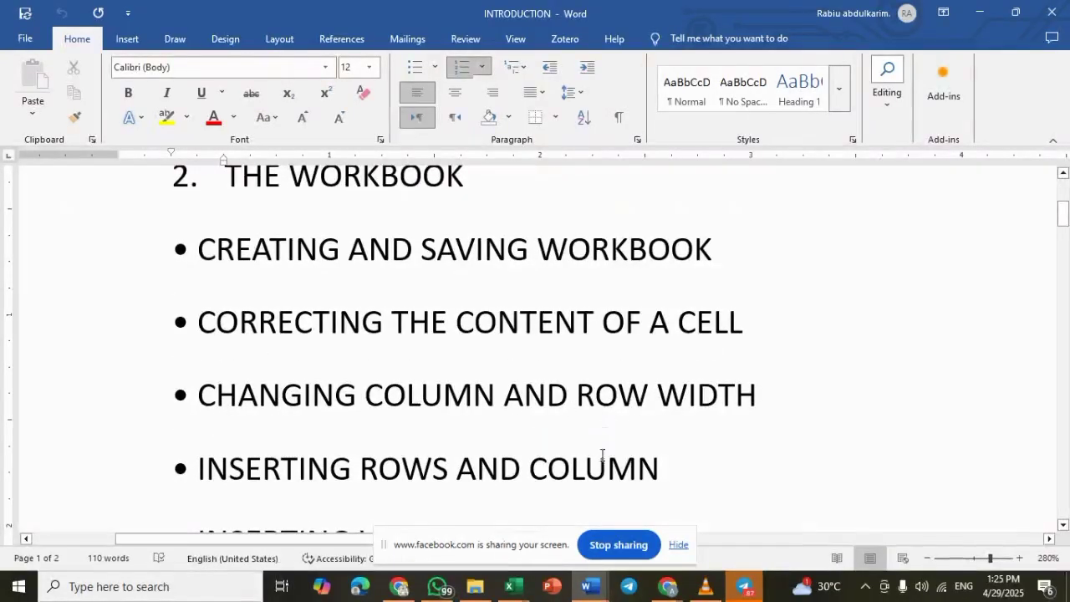
# Step: Return to the EXCEL TUTORIAL workbook in Excel and select cell A1
pyautogui.click(512, 589)
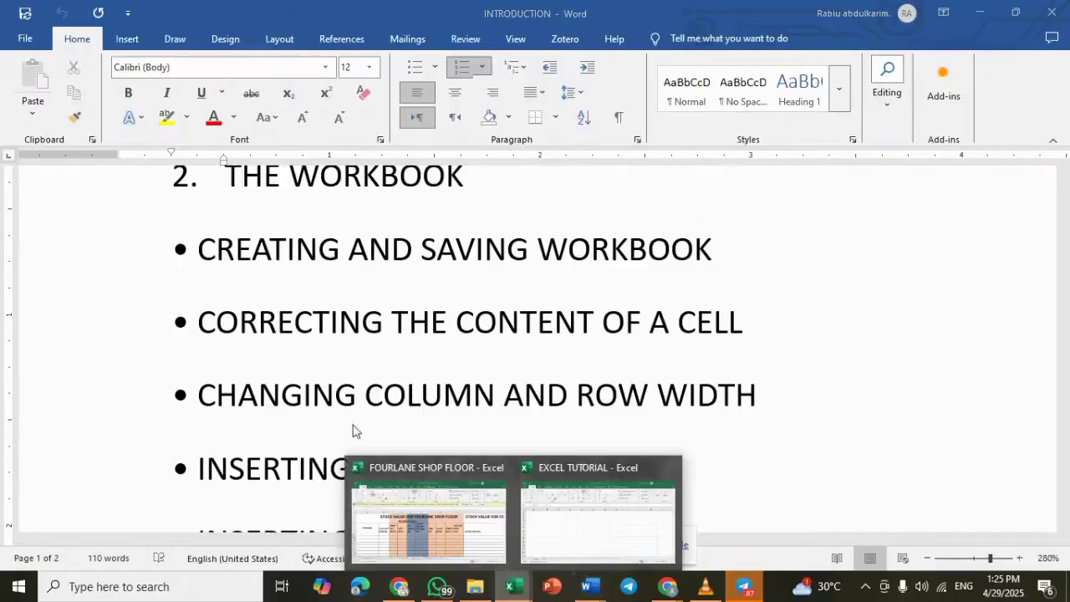
pyautogui.click(574, 525)
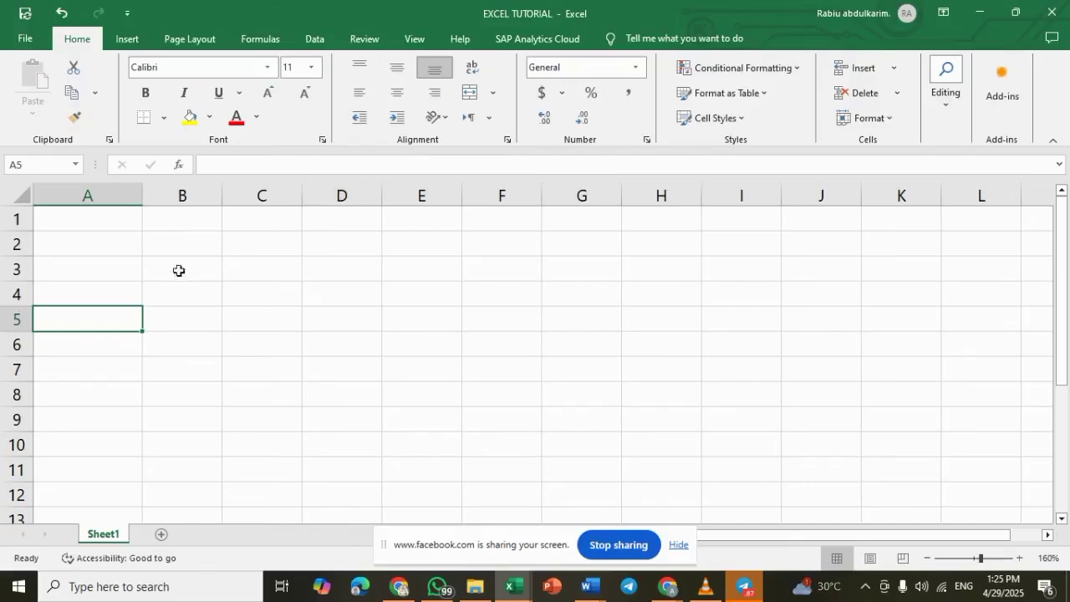
pyautogui.click(122, 225)
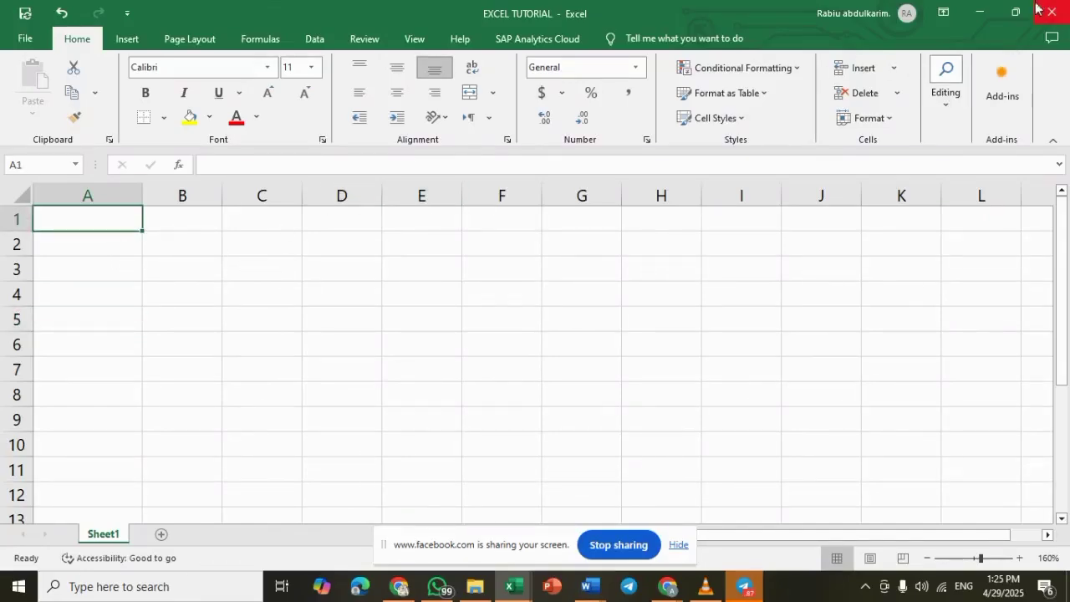
# Step: Return to the EXCEL TUTORIAL workbook from File Explorer and close it without saving the changes
pyautogui.click(476, 587)
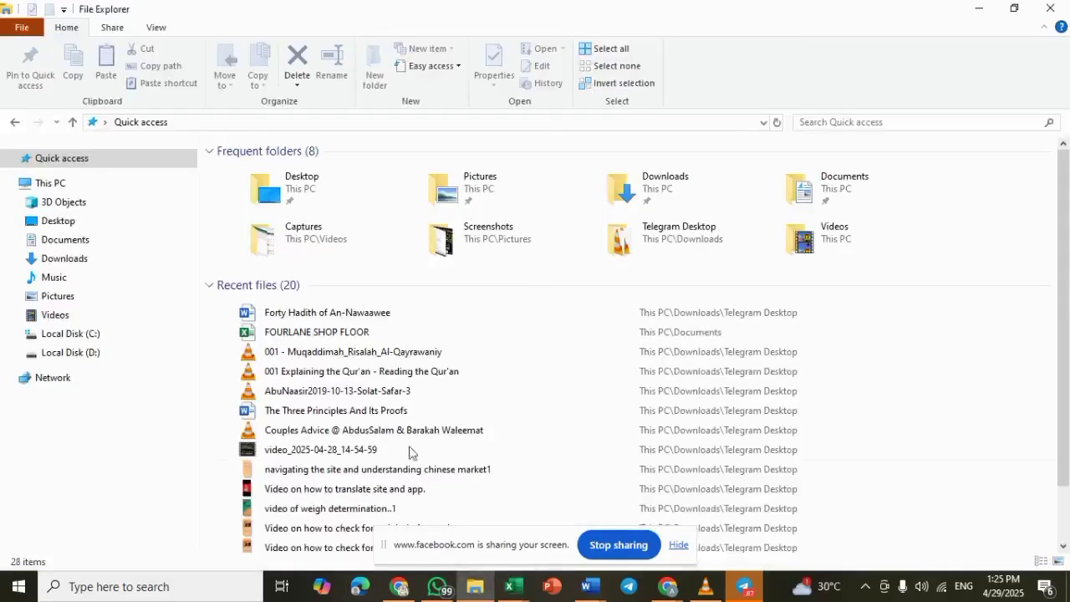
pyautogui.moveTo(513, 586)
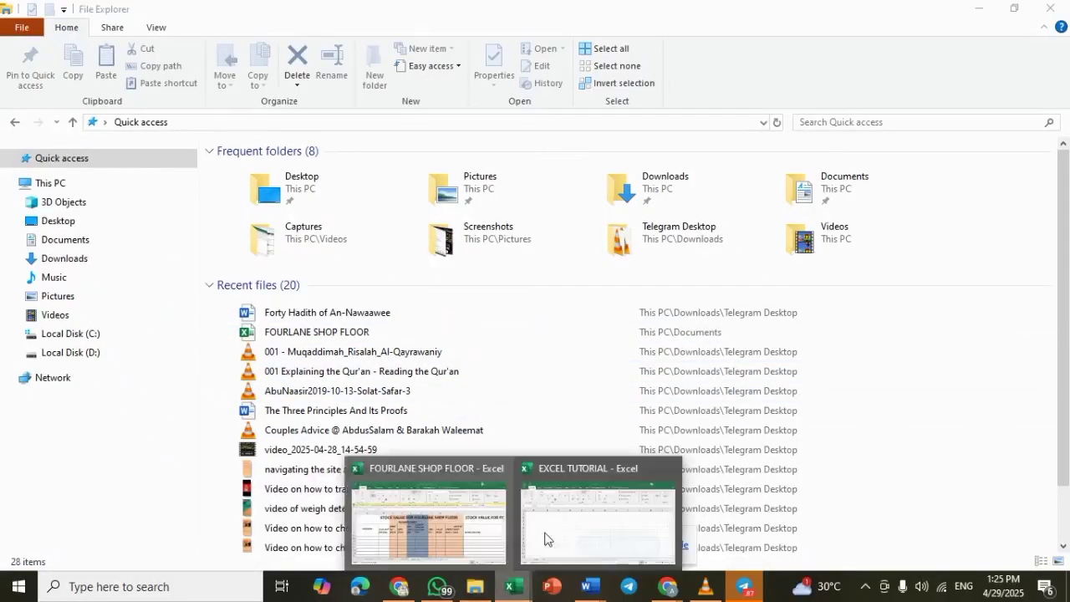
pyautogui.click(605, 523)
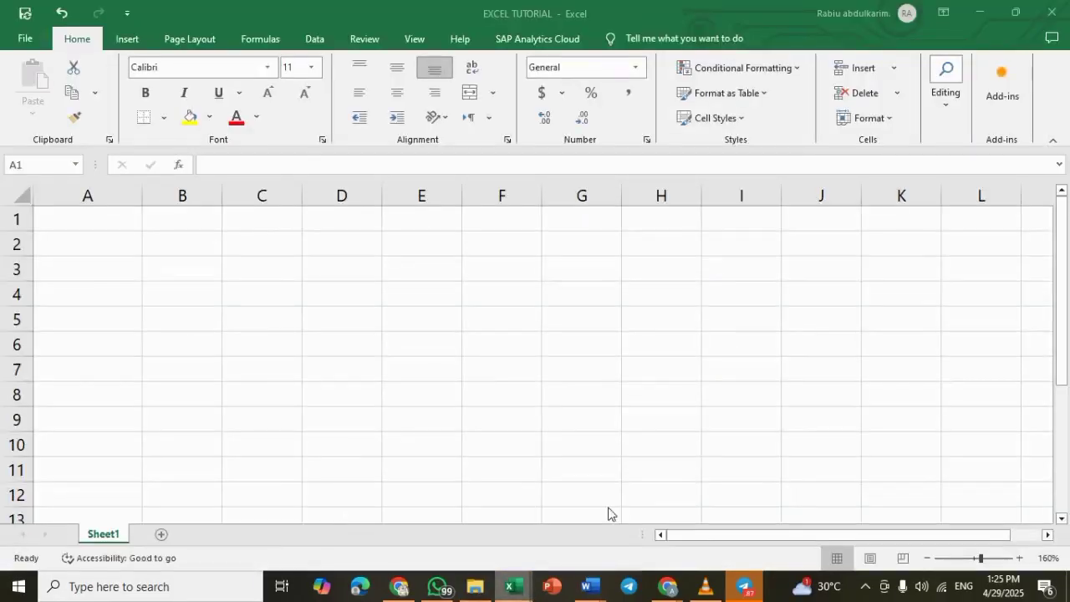
pyautogui.click(1055, 18)
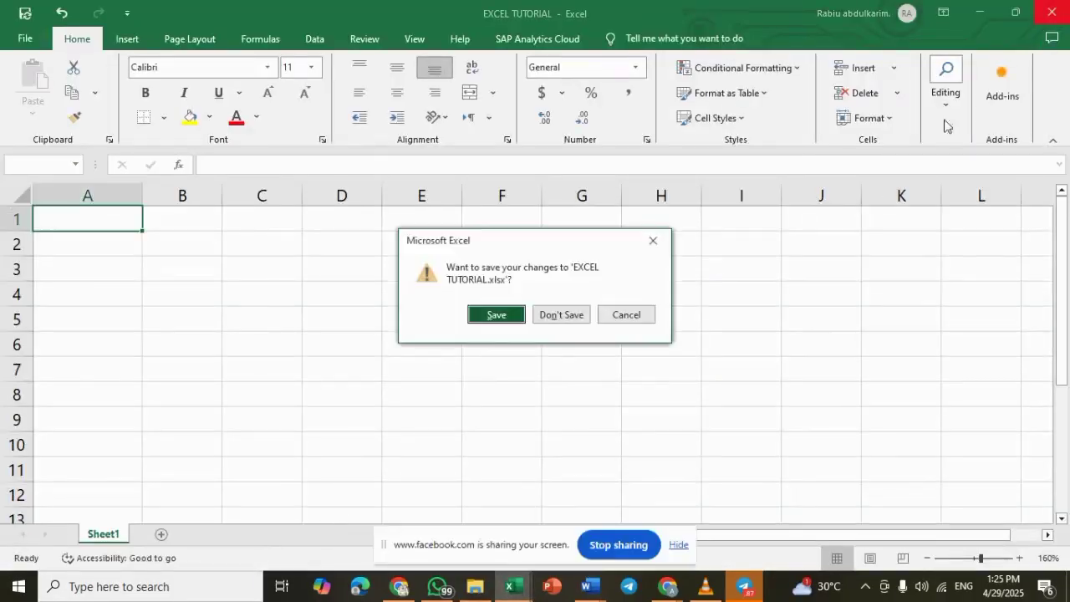
pyautogui.click(562, 321)
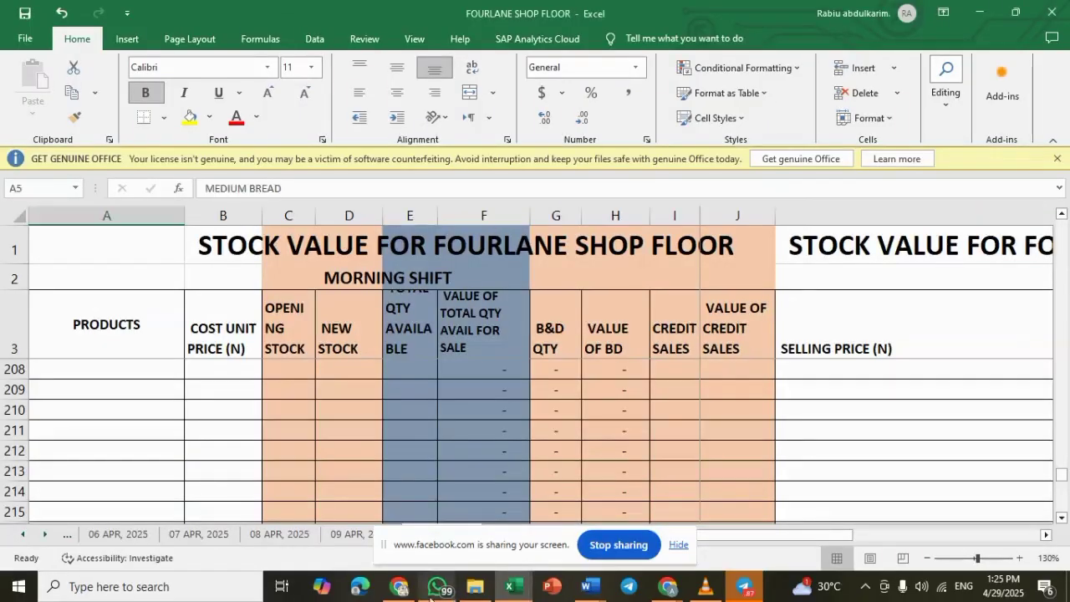
# Step: Switch back from File Explorer to the FOURLANE SHOP FLOOR workbook in Excel and create a new blank workbook
pyautogui.click(473, 592)
pyautogui.press('super+alt+5')
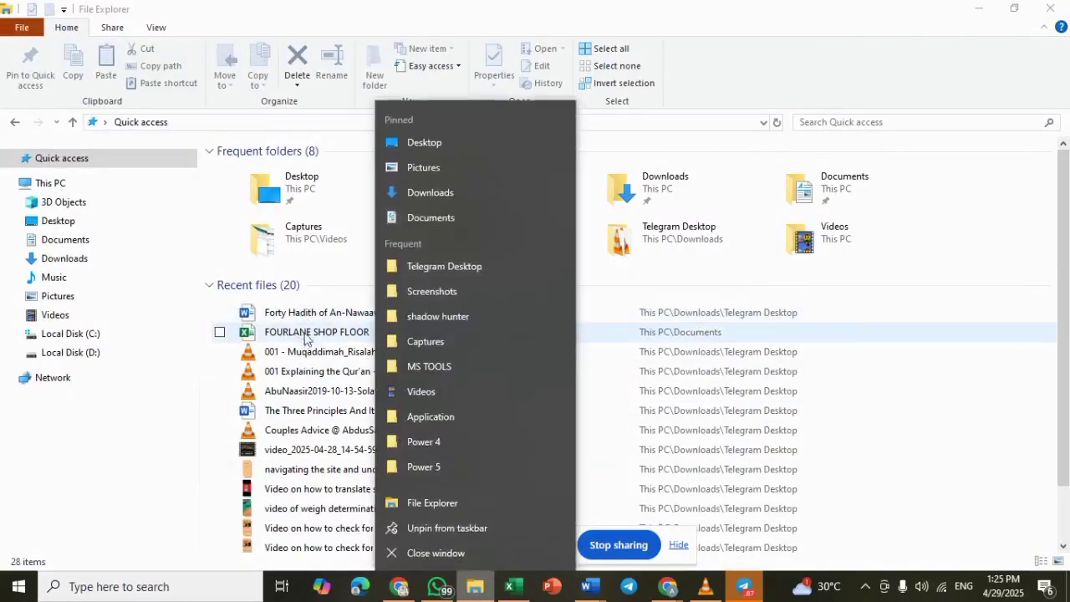
pyautogui.press('super+6')
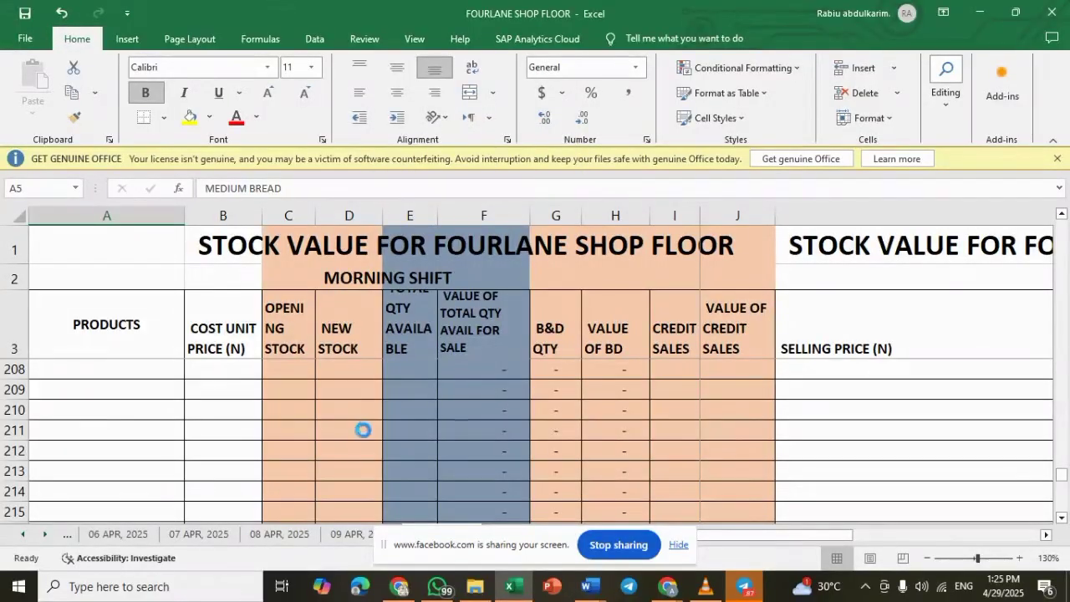
pyautogui.hotkey('ctrl', 'n')
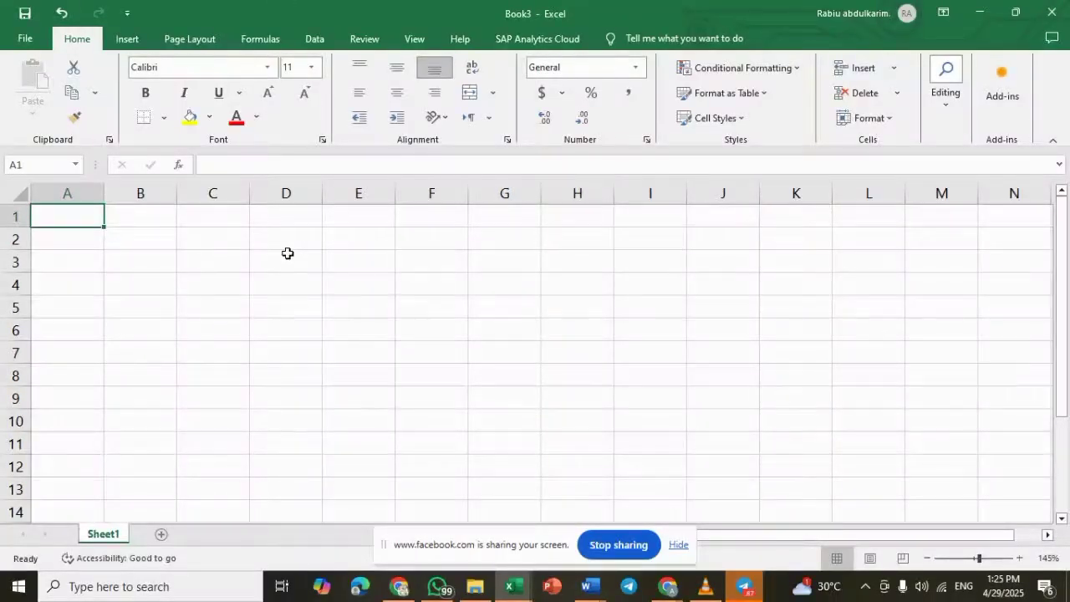
# Step: Enter the sample texts "tbigrobduyick", "btiyvhsdbwturioevdhi" and "teufhewurw" in cells A1 to A3
pyautogui.write('tbigrobduyick')
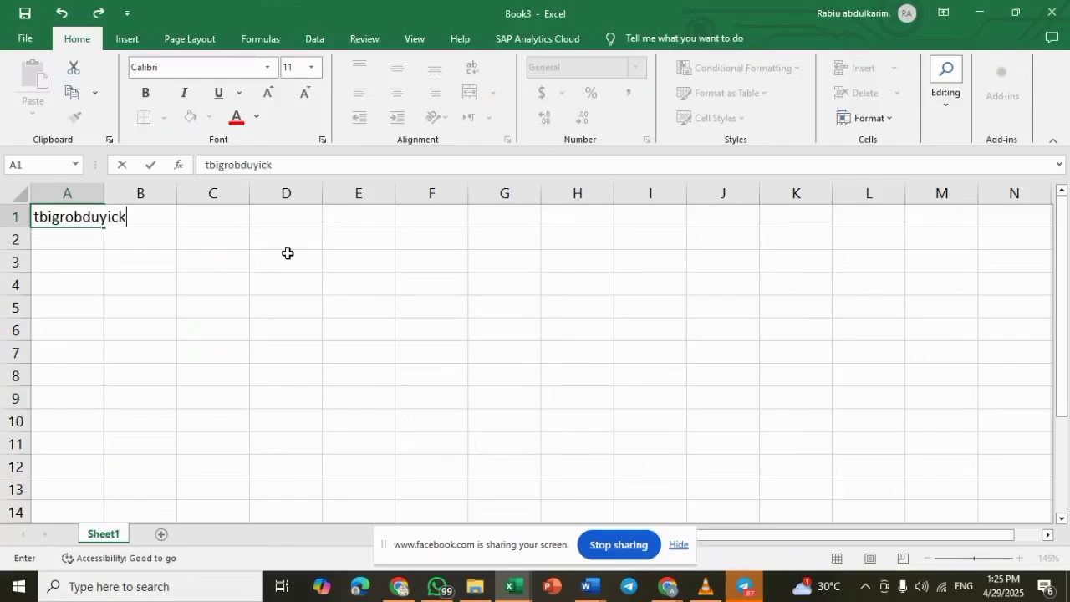
pyautogui.press('Return')
pyautogui.write('btiyvhsdbwturioevdhi')
pyautogui.press('Return')
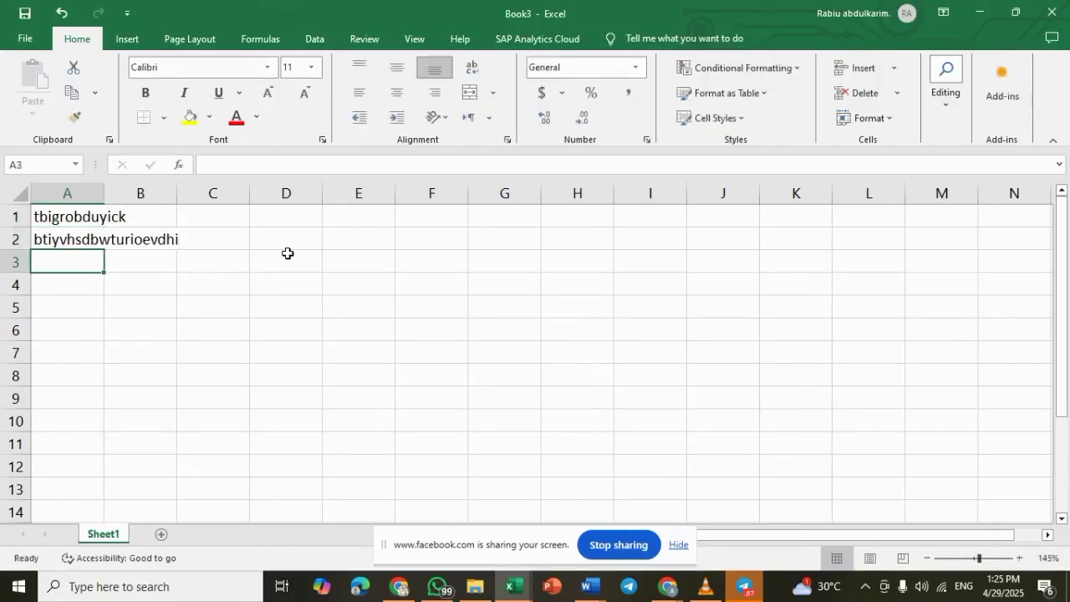
pyautogui.write('teufhewurw')
pyautogui.press('Return')
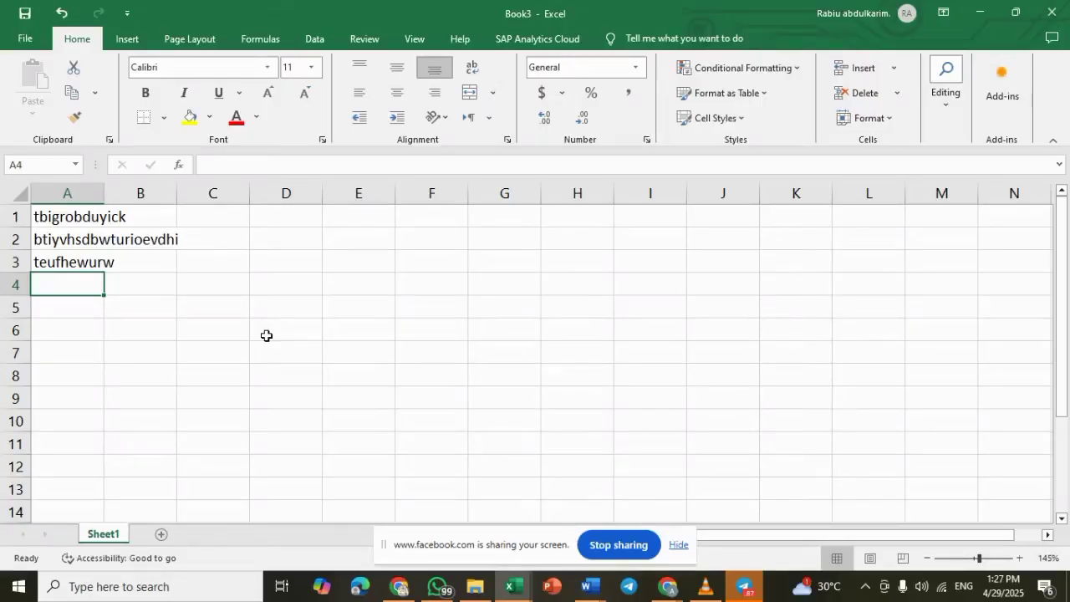
# Step: Save the new workbook as EXCEL TUTORIAL, replacing the existing file of that name
pyautogui.hotkey('ctrl', 's')
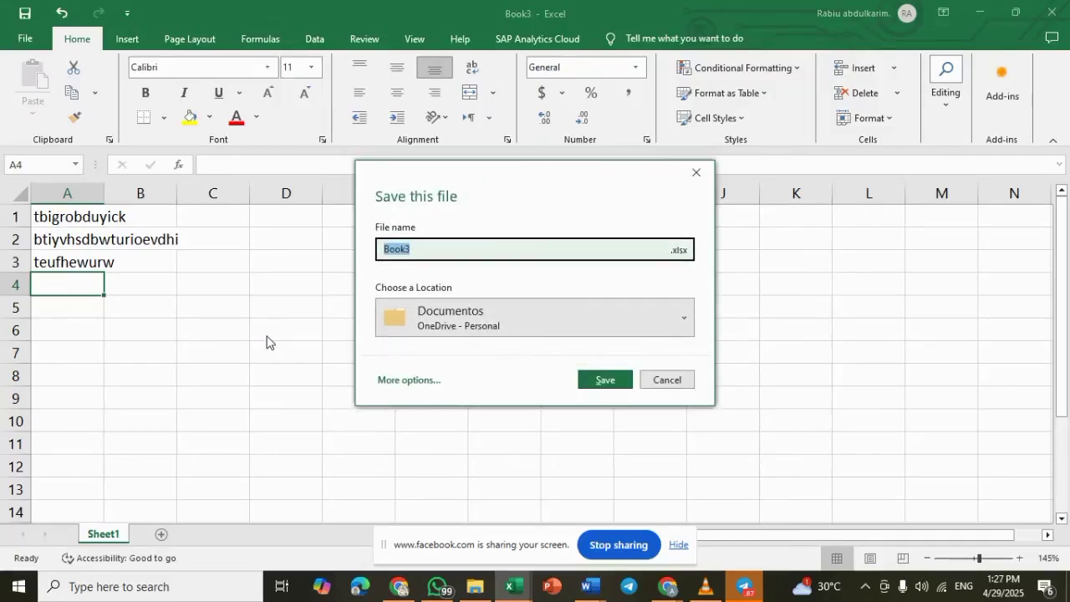
pyautogui.press('BackSpace')
pyautogui.write('EXCEL ')
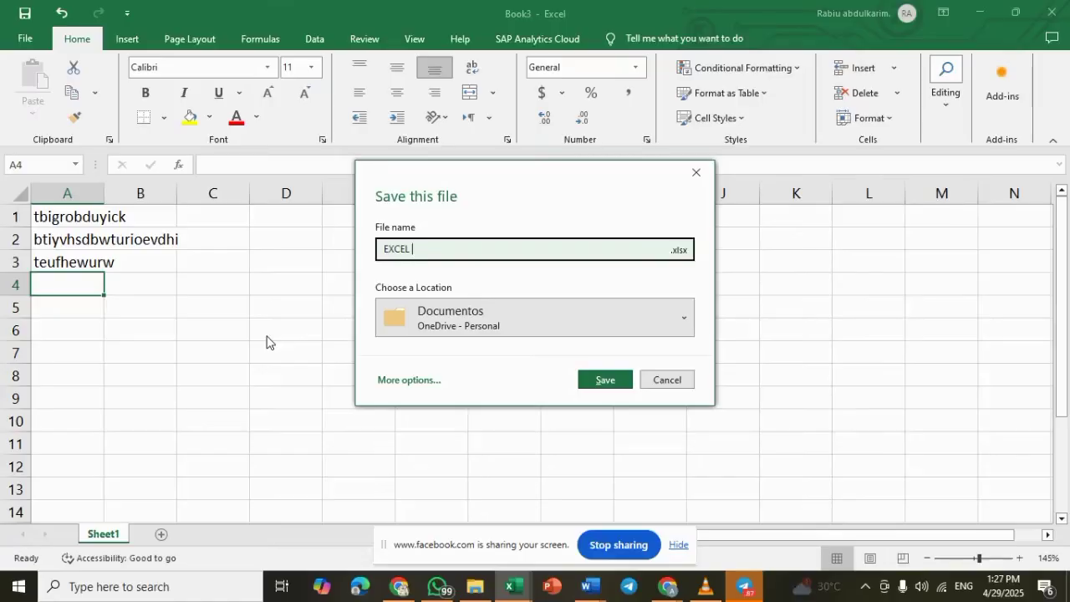
pyautogui.write('TUTORIAL')
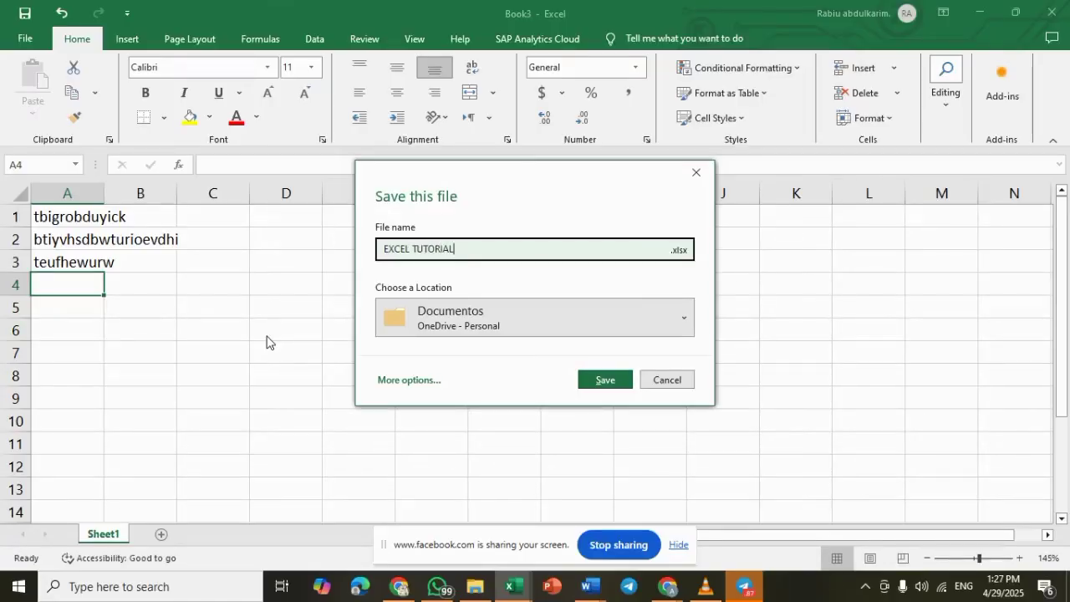
pyautogui.click(687, 319)
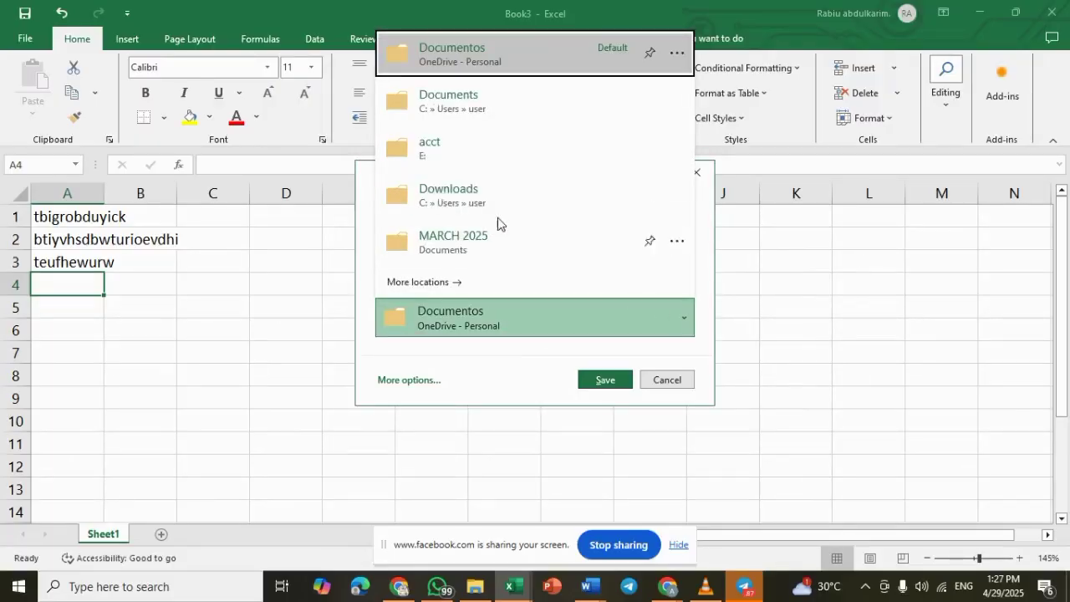
pyautogui.click(606, 383)
pyautogui.click(606, 380)
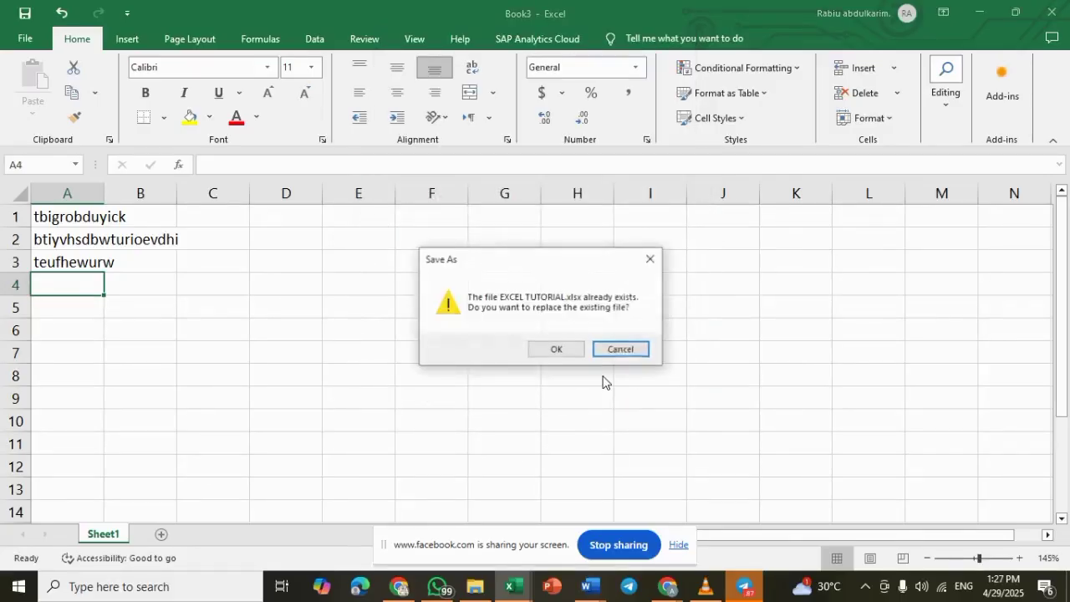
pyautogui.click(557, 351)
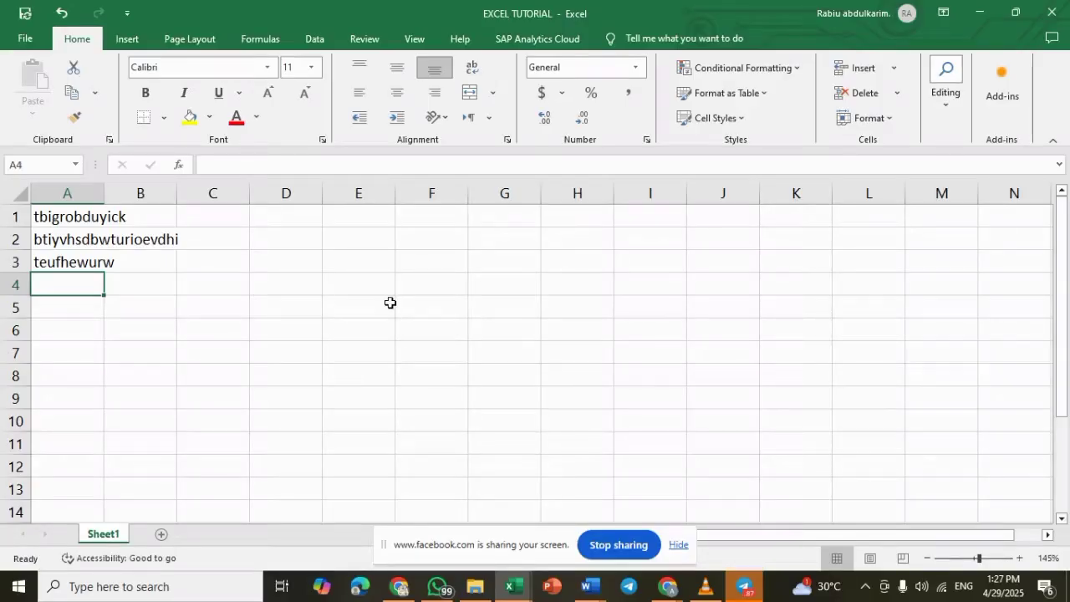
pyautogui.press('Down')
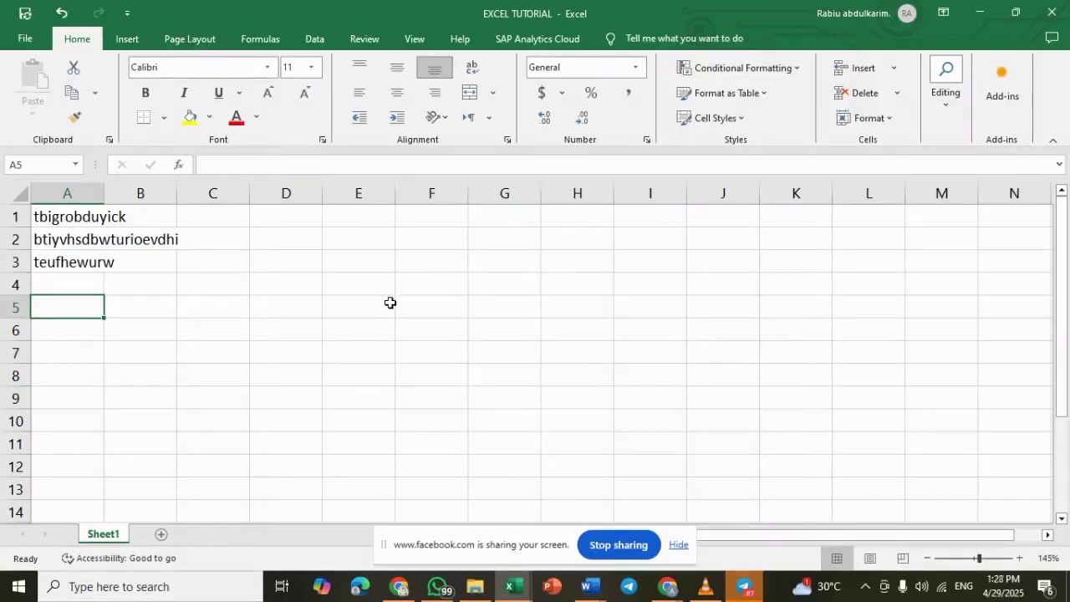
pyautogui.write('6851261986548654986548')
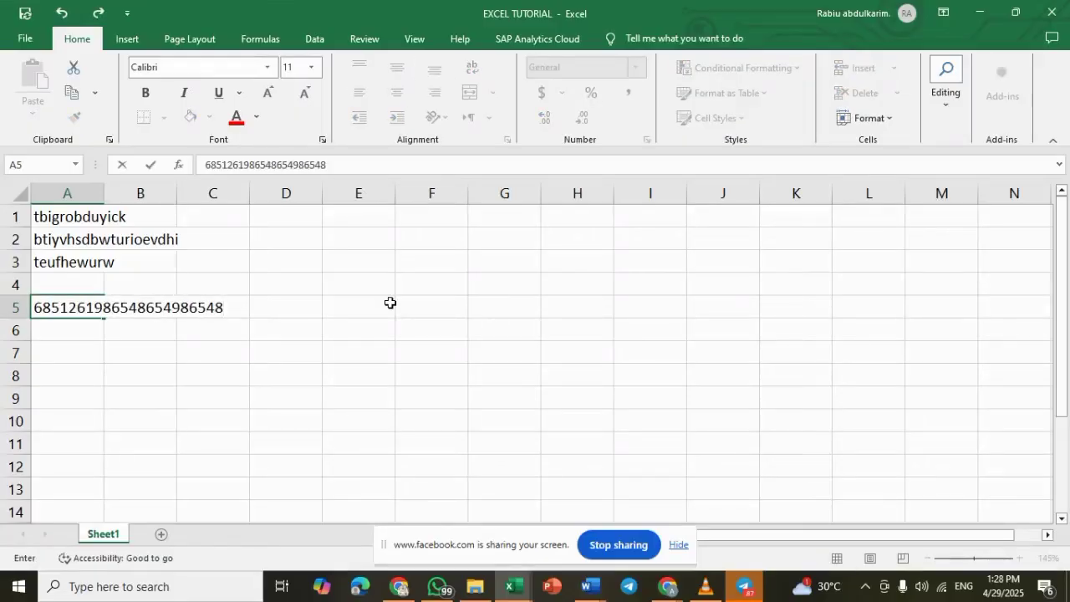
pyautogui.press('Return')
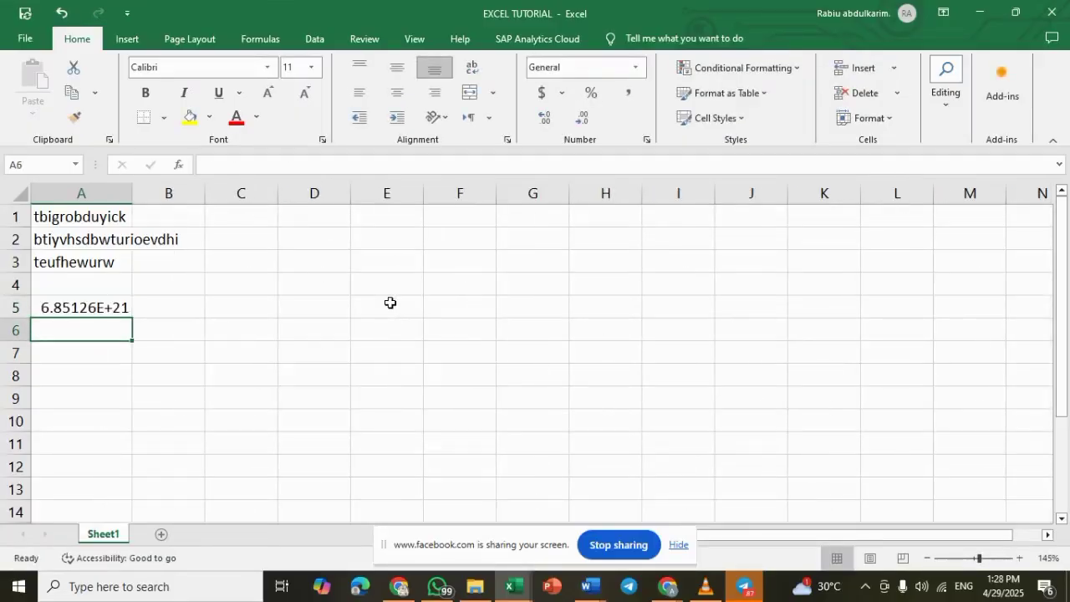
pyautogui.press('Up')
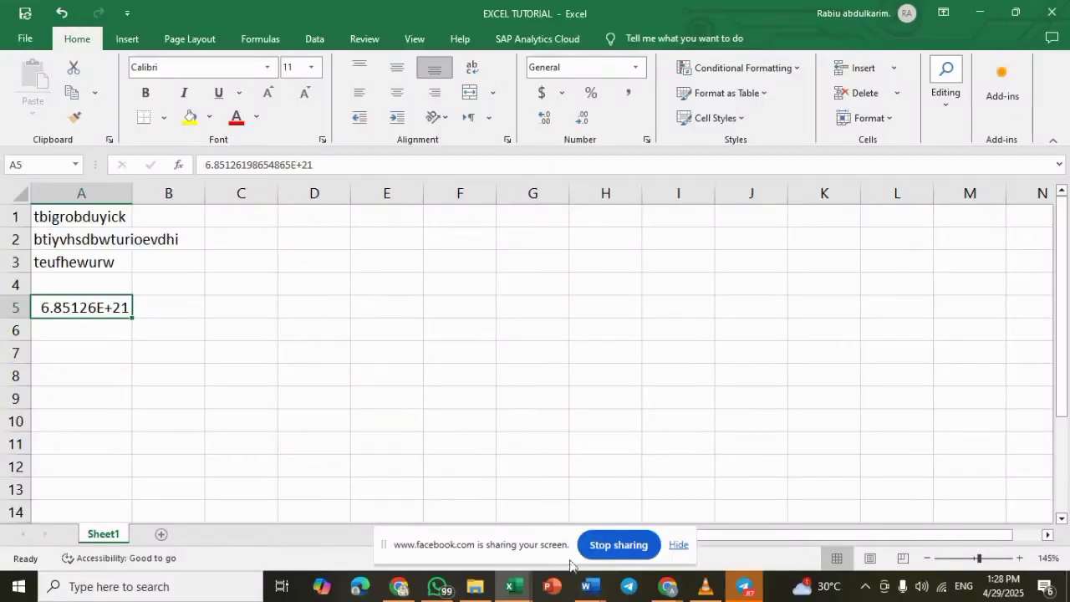
# Step: Check the workbook topics in the INTRODUCTION document in Word and return to the EXCEL TUTORIAL workbook in Excel
pyautogui.click(590, 581)
pyautogui.click(629, 539)
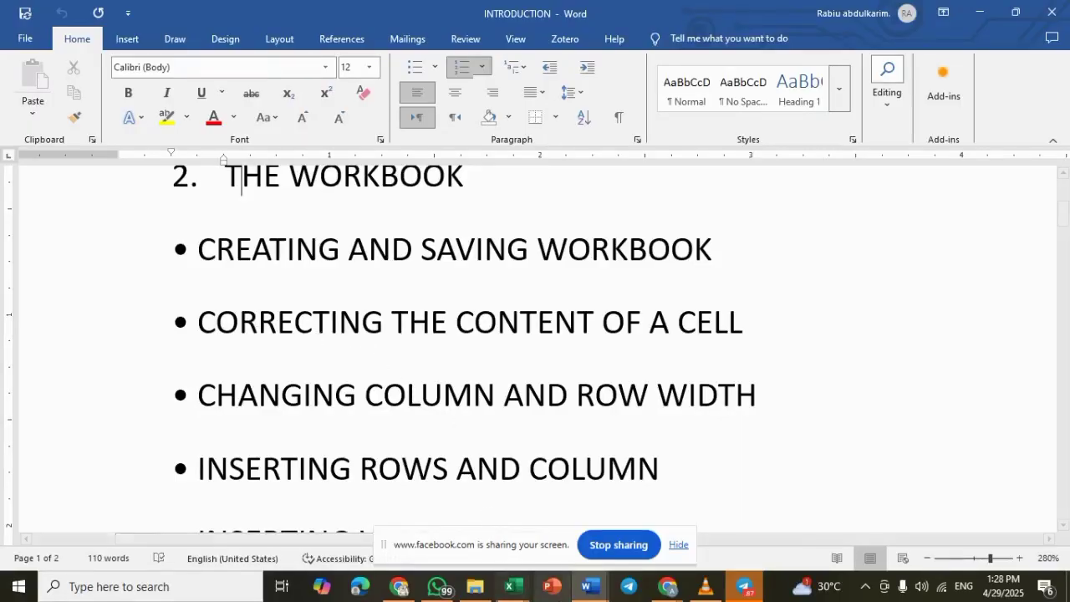
pyautogui.click(518, 594)
pyautogui.click(576, 530)
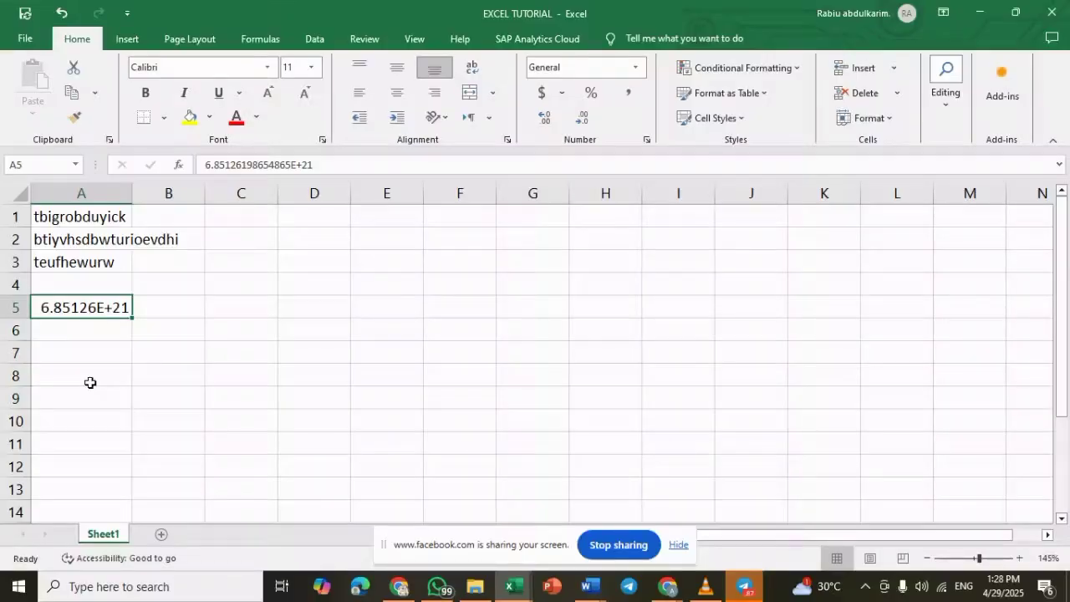
# Step: Move up through the entries to cell A2, point out the cell reference, and select the whole of column A
pyautogui.press('Up')
pyautogui.press('Up')
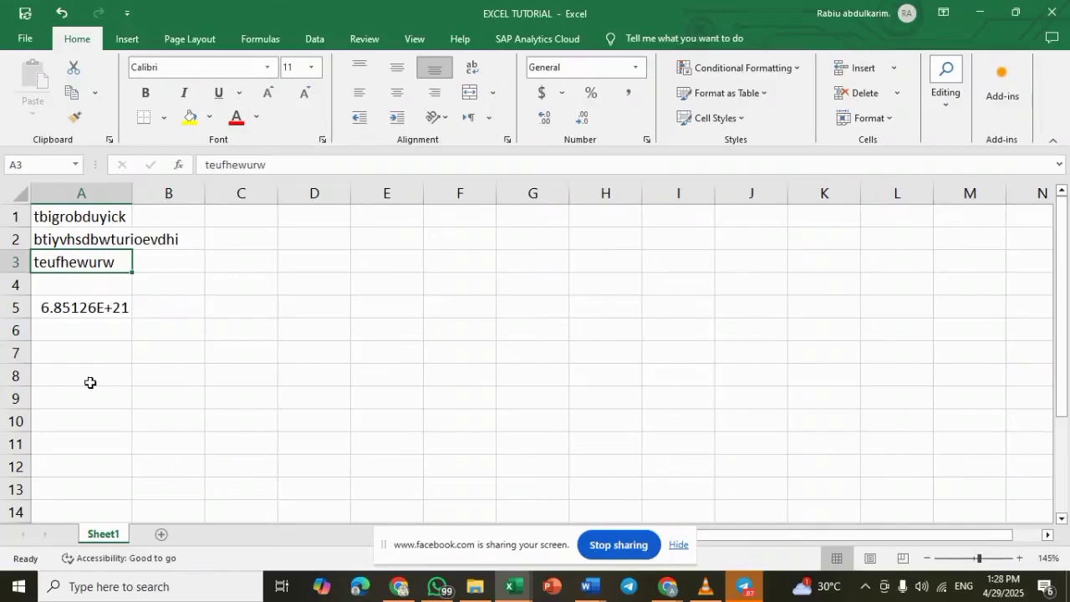
pyautogui.press('Up')
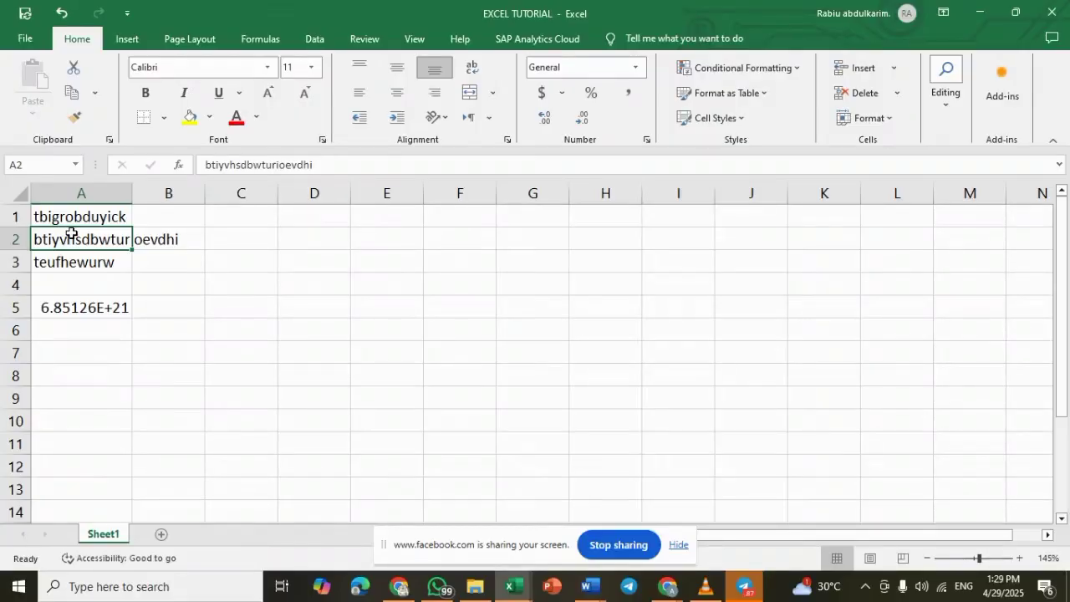
pyautogui.click(38, 169)
pyautogui.click(37, 169)
pyautogui.click(81, 194)
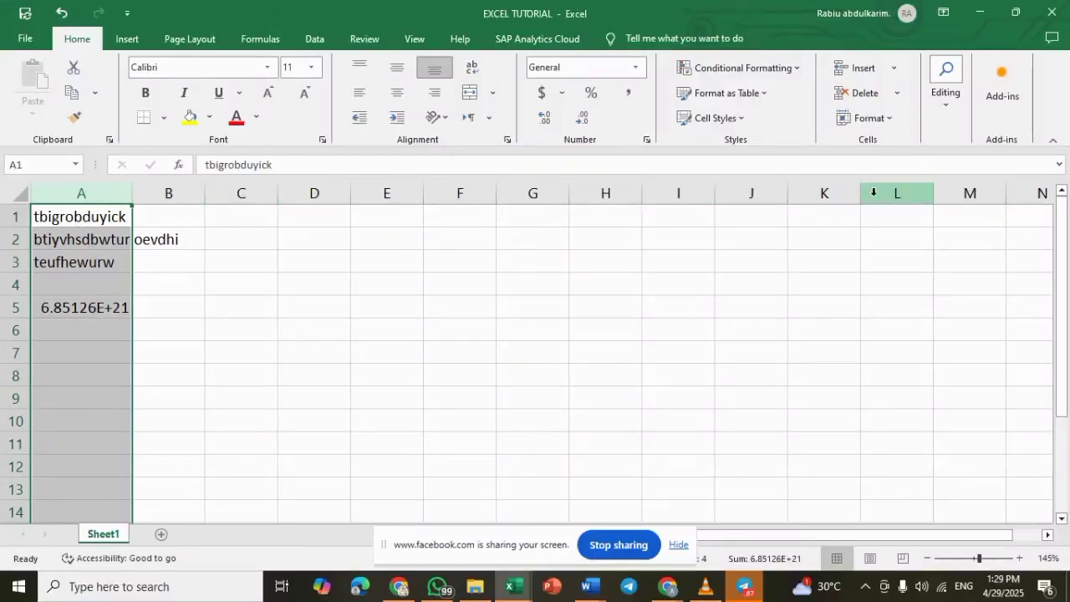
# Step: Jump to the worksheet's last column, select column XFD, and return to cell A1
pyautogui.hotkey('ctrl', 'Right')
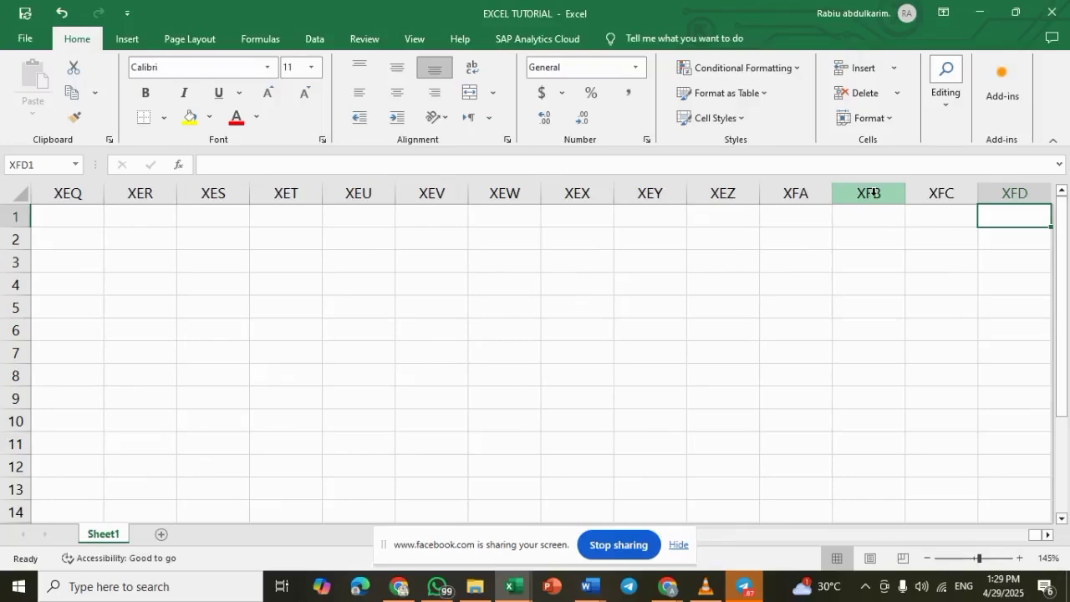
pyautogui.click(1004, 190)
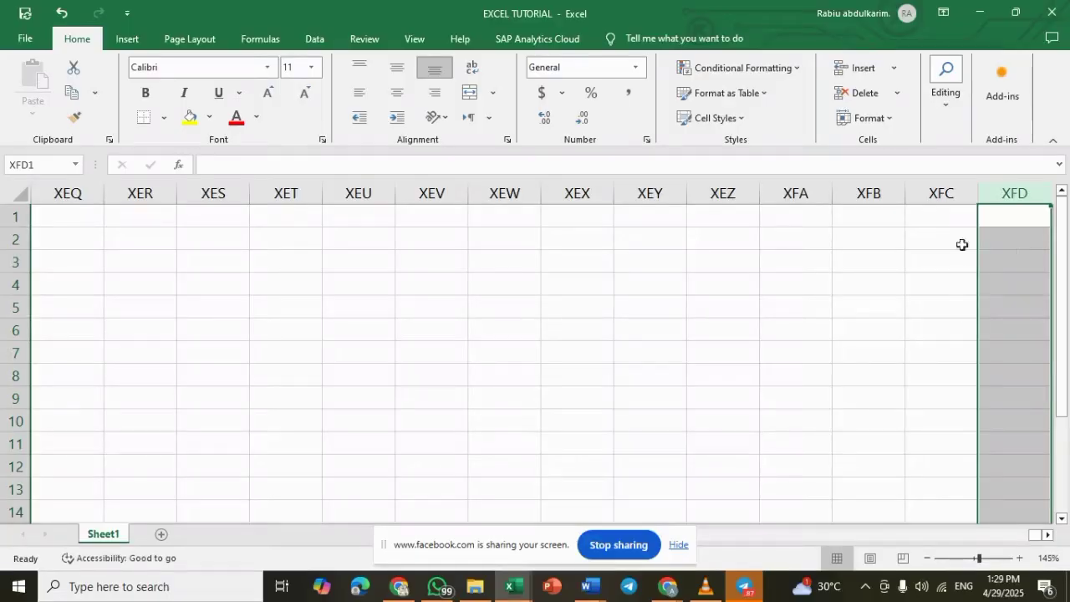
pyautogui.hotkey('ctrl', 'Home')
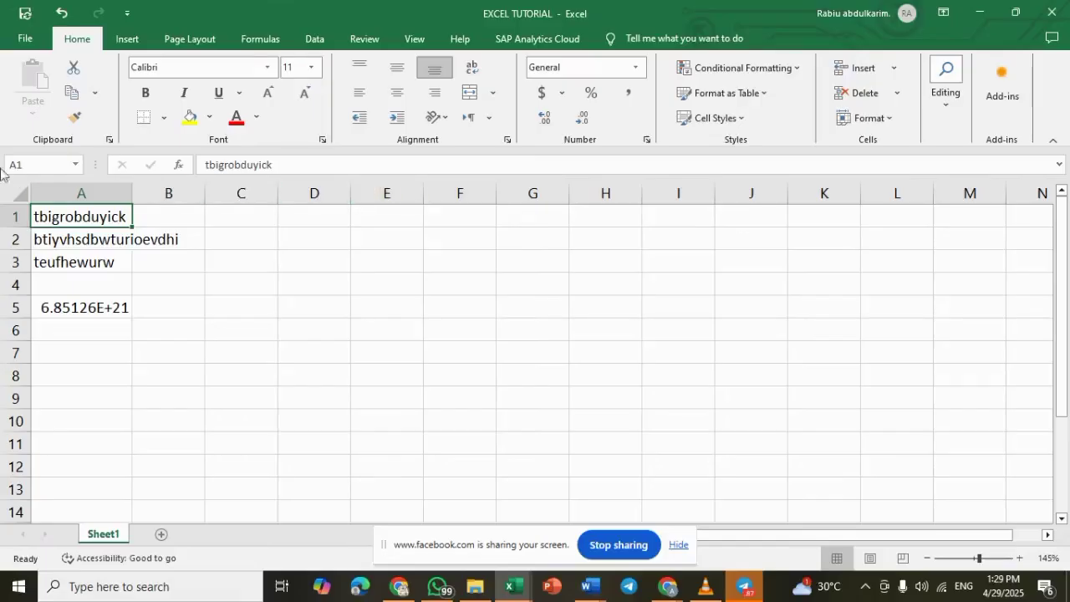
# Step: Select the whole of row 1 and move down column A to cell A5
pyautogui.click(11, 219)
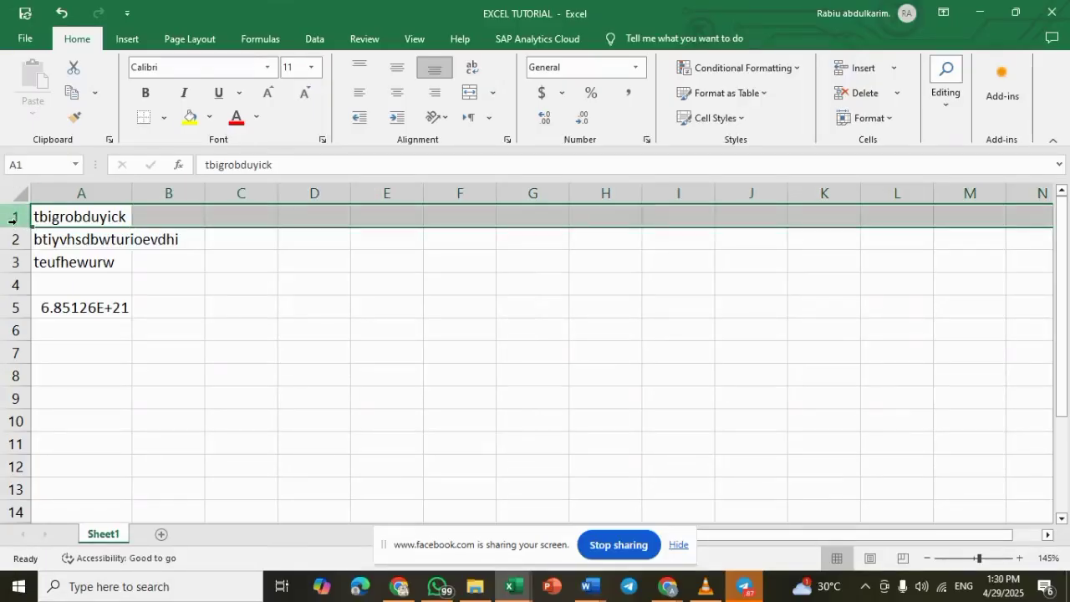
pyautogui.press('Down')
pyautogui.press('Down')
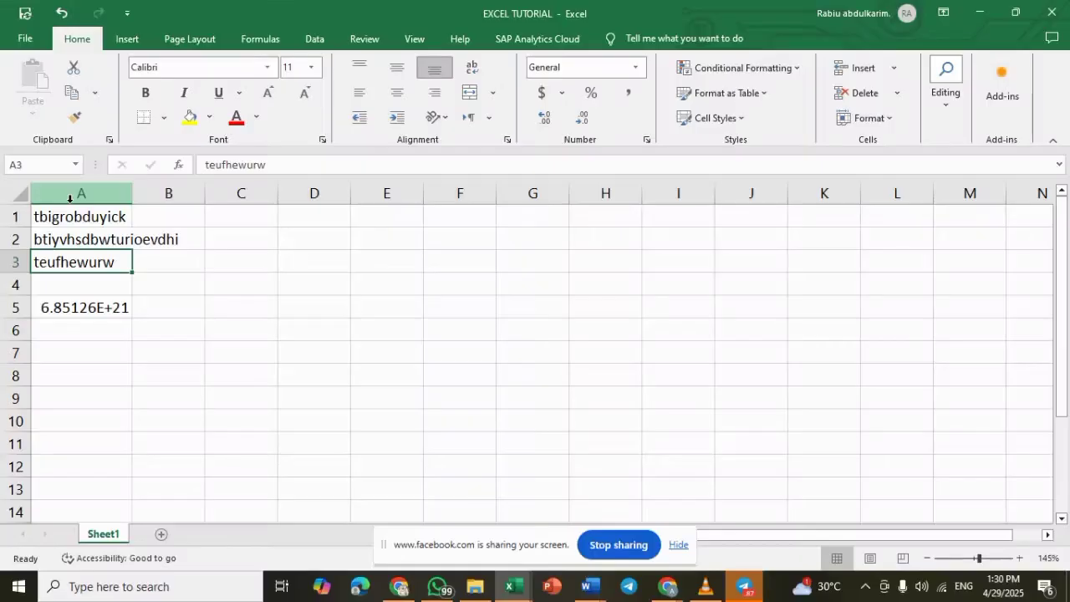
pyautogui.press('Down')
pyautogui.press('Down')
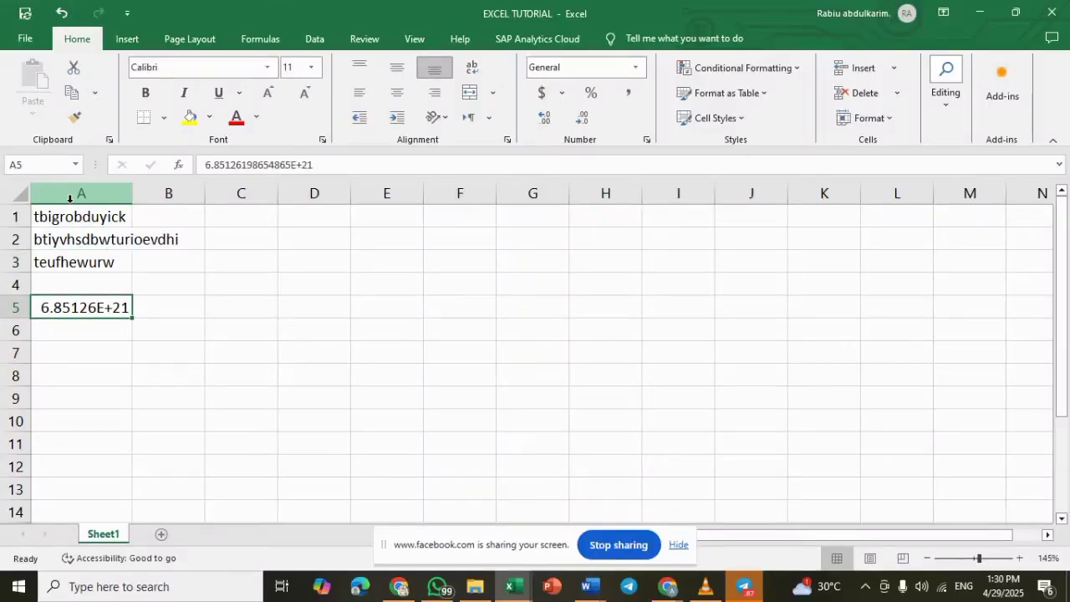
# Step: Jump to the worksheet's last row in column A and return to cell A5
pyautogui.hotkey('ctrl', 'Down')
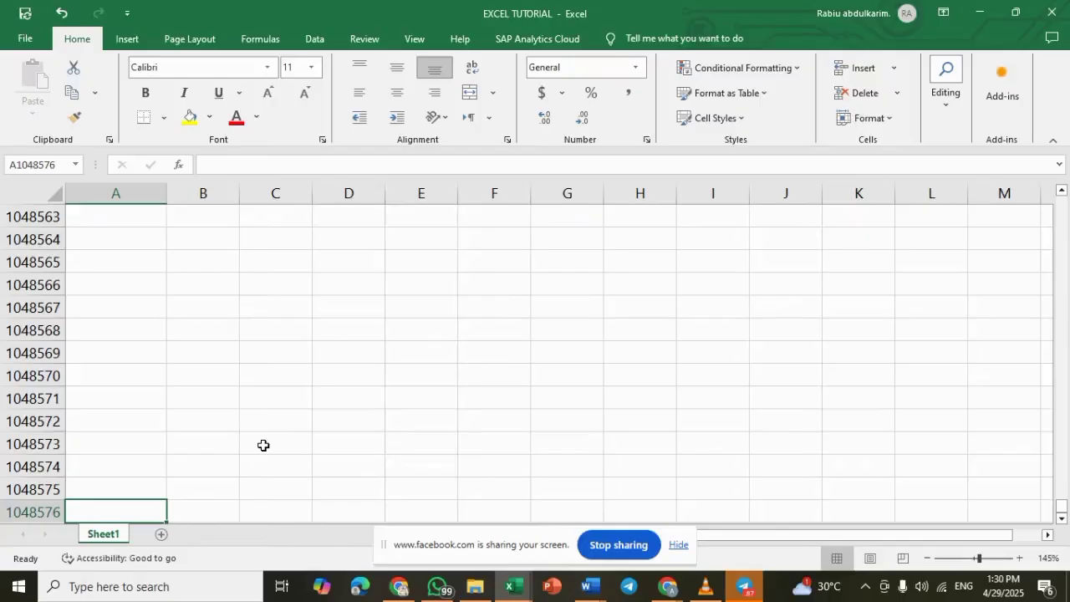
pyautogui.hotkey('ctrl', 'Up')
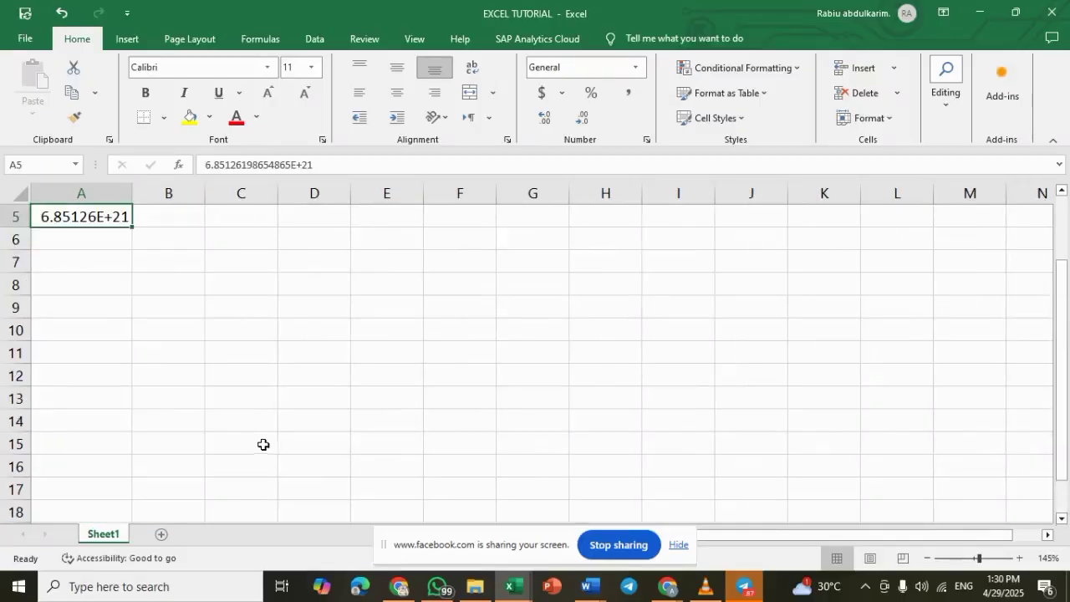
pyautogui.scroll(2, 81, 280)
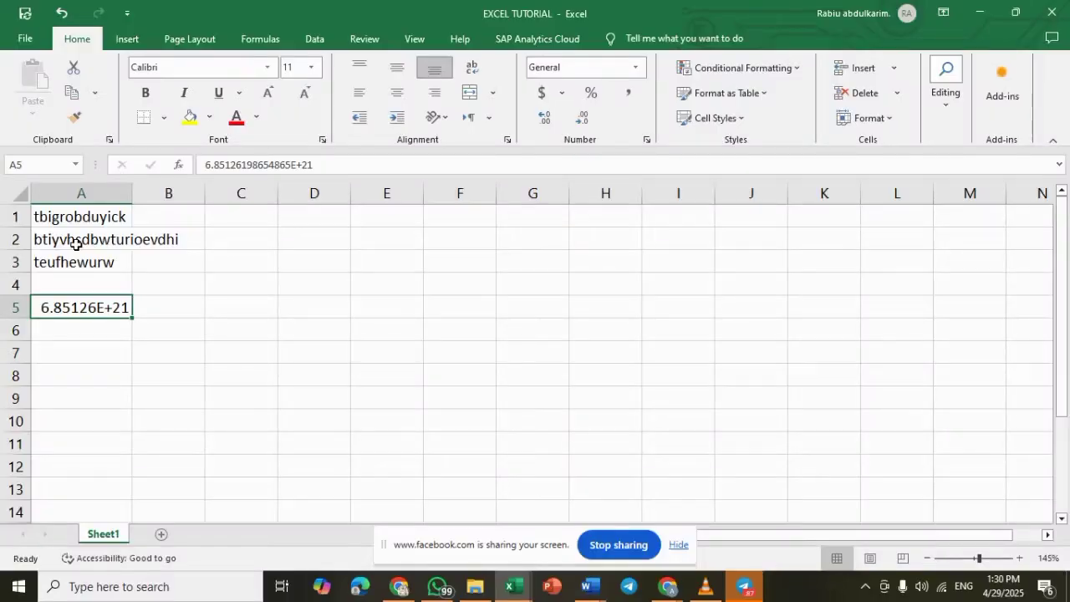
# Step: Add two new worksheets to the workbook, return to Sheet1 and select cell A1
pyautogui.click(163, 535)
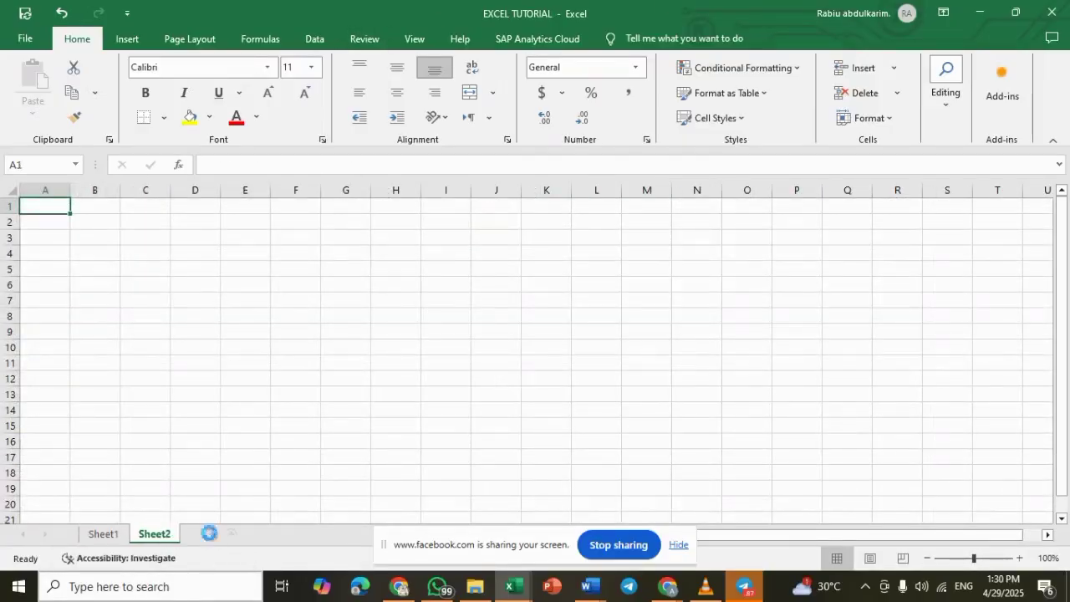
pyautogui.click(209, 534)
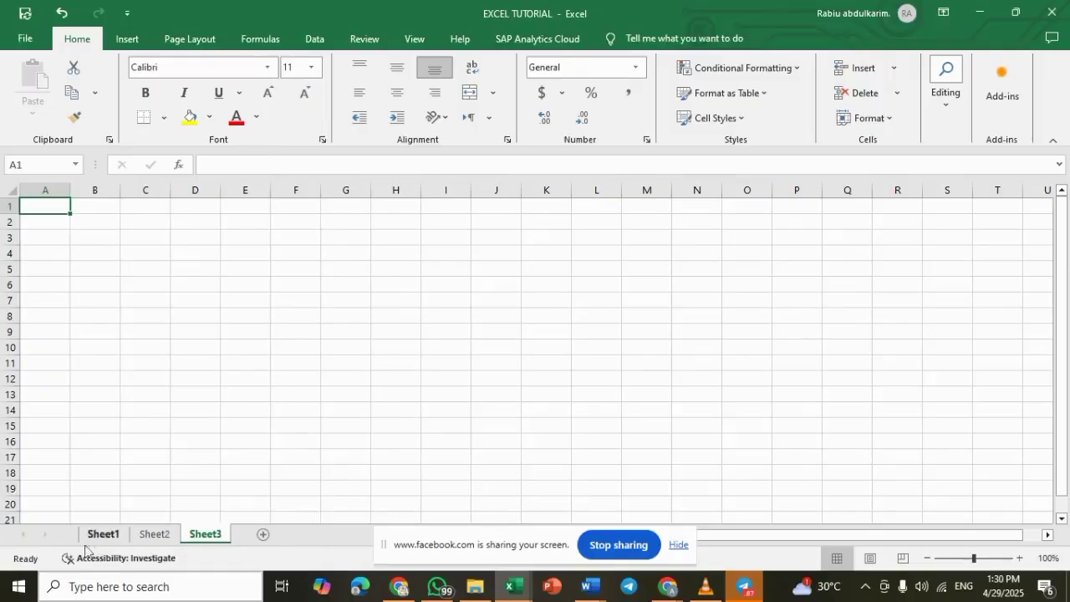
pyautogui.click(103, 534)
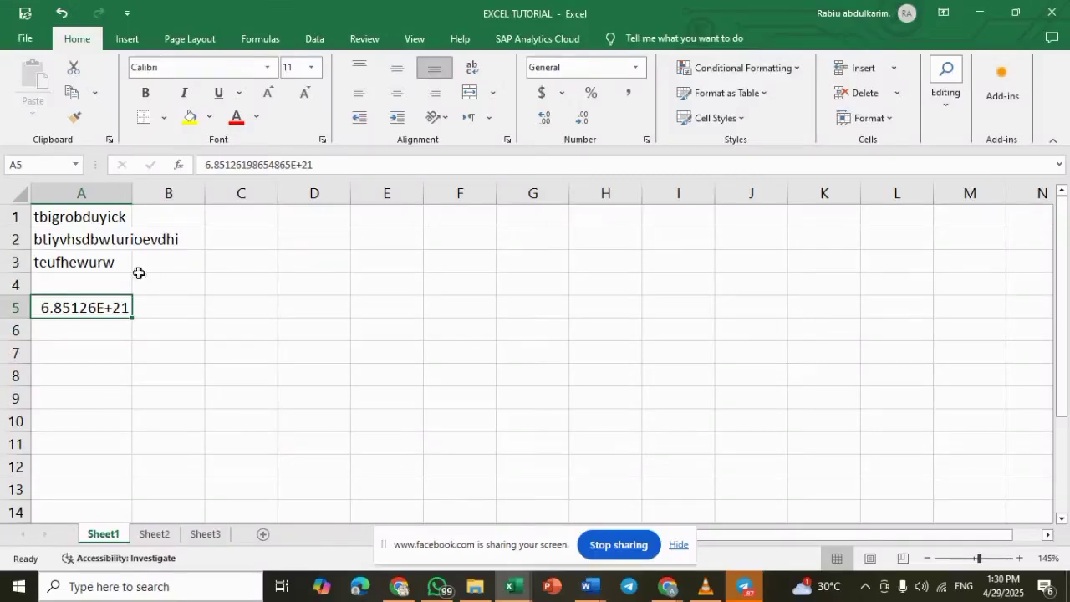
pyautogui.click(100, 215)
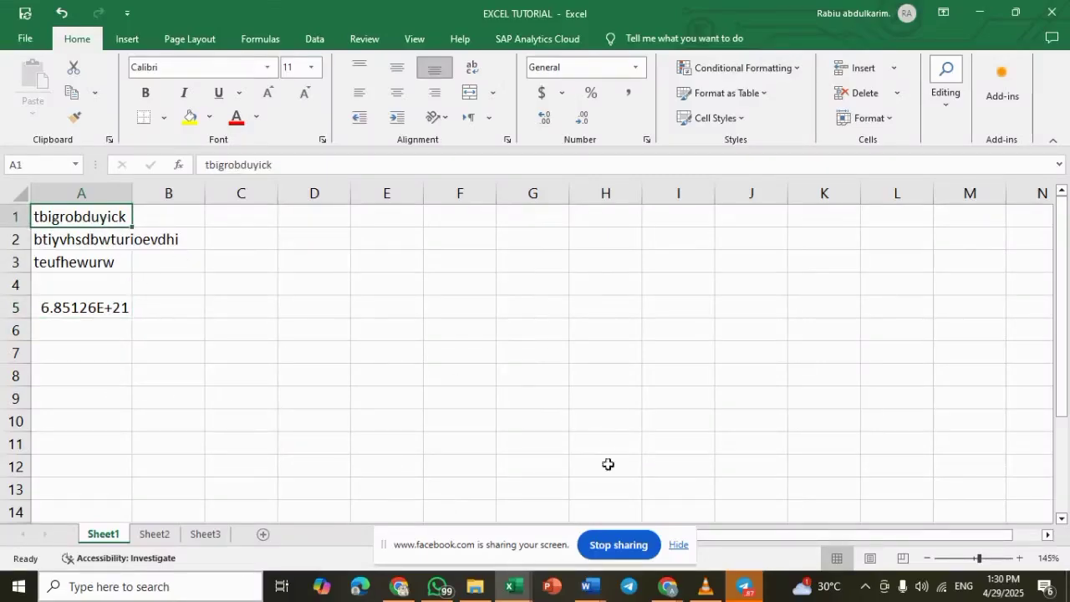
# Step: Switch to the INTRODUCTION outline in Word to check the topic on correcting cell content, and return to the EXCEL TUTORIAL workbook
pyautogui.moveTo(590, 585)
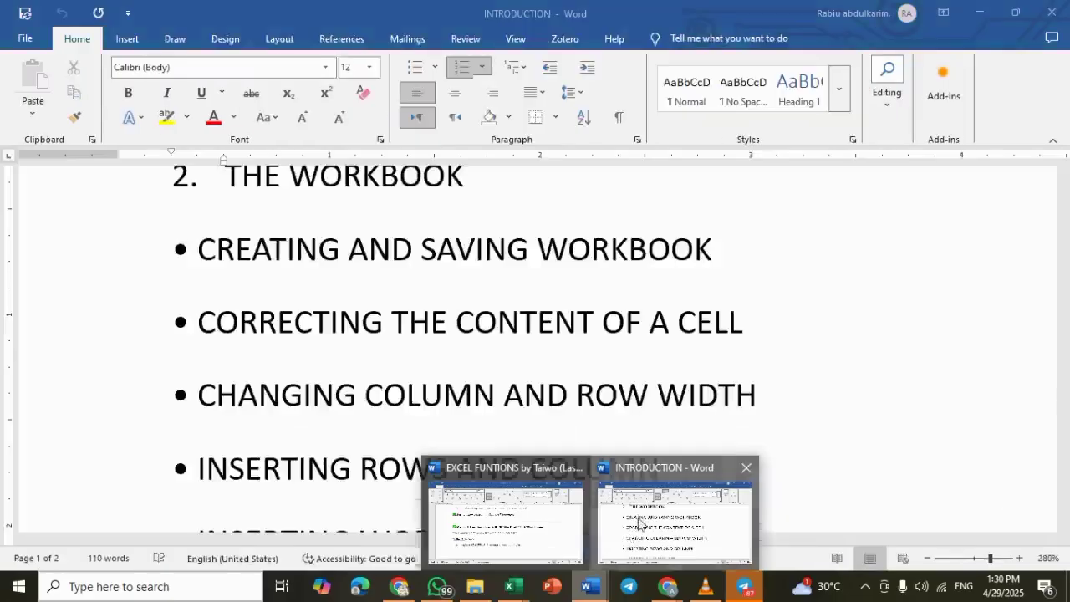
pyautogui.click(640, 522)
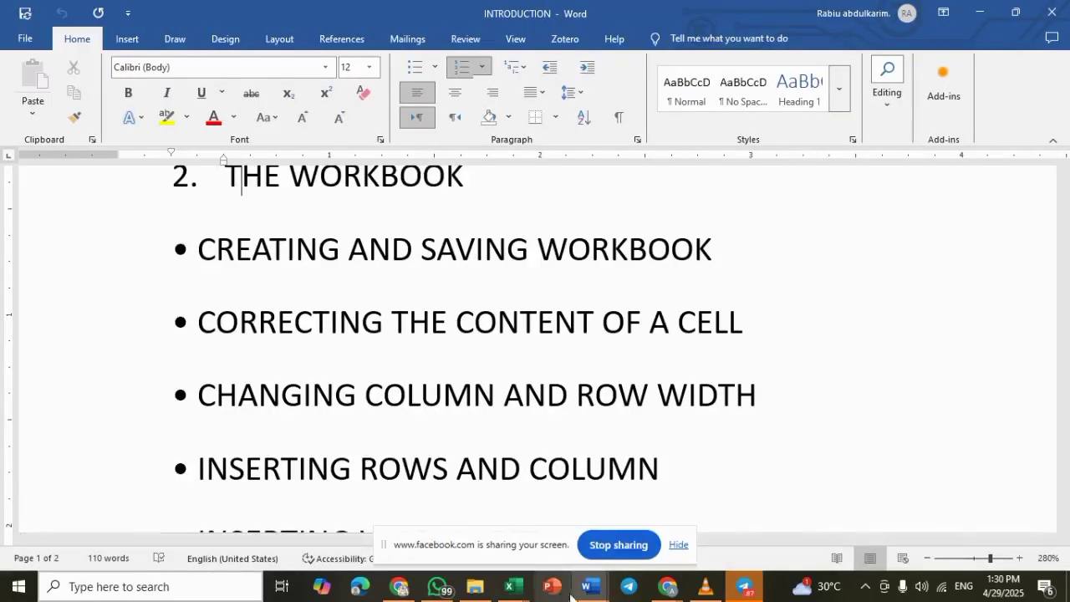
pyautogui.click(508, 594)
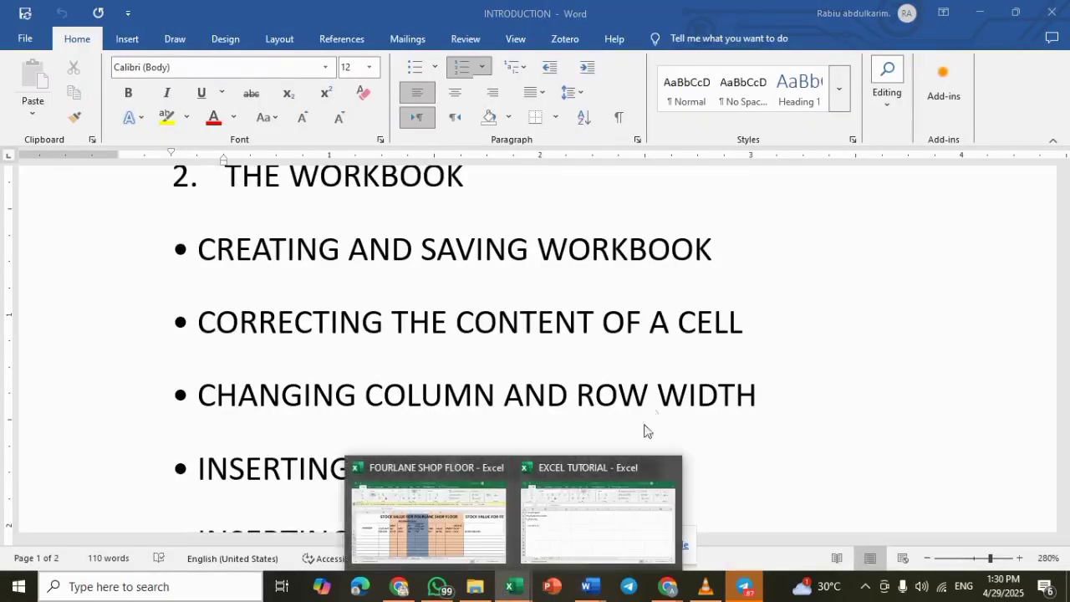
pyautogui.click(588, 516)
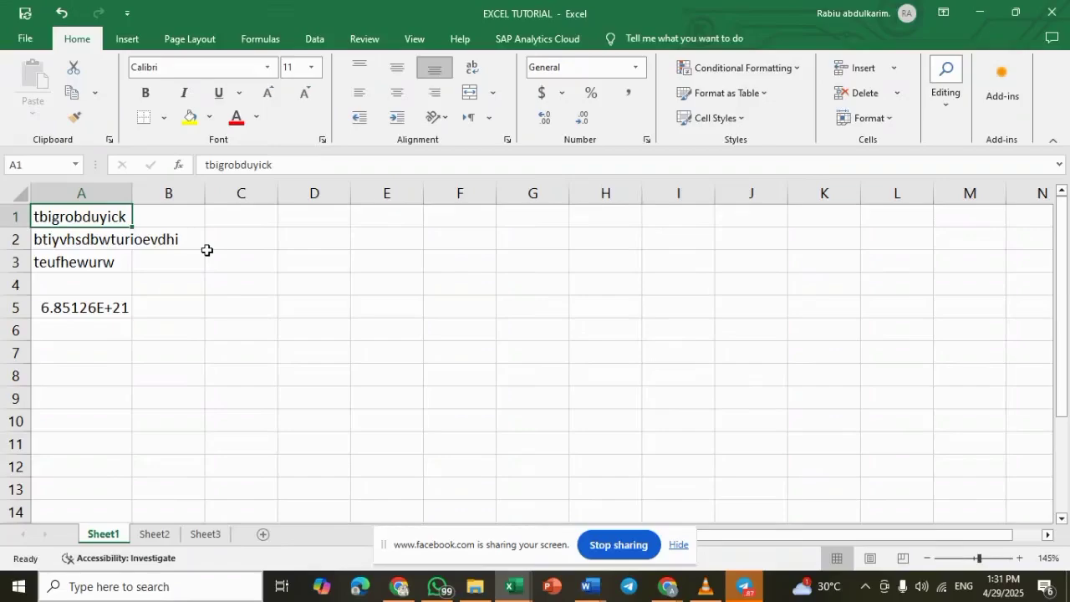
# Step: Replace the content of cell A1 with EXCEL TUTORIAL
pyautogui.press('BackSpace')
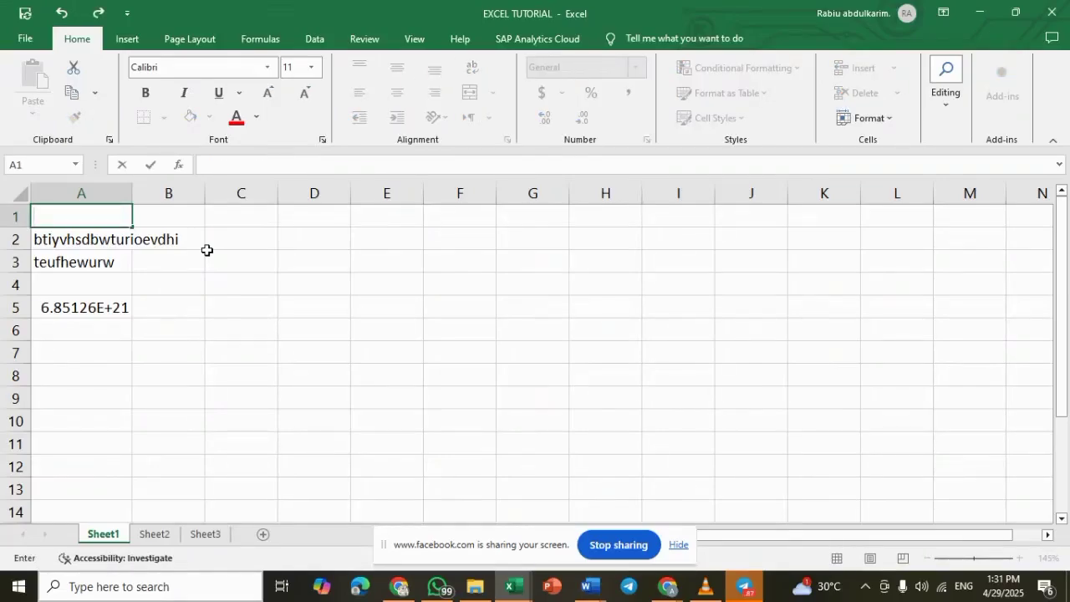
pyautogui.write('EXCEL ')
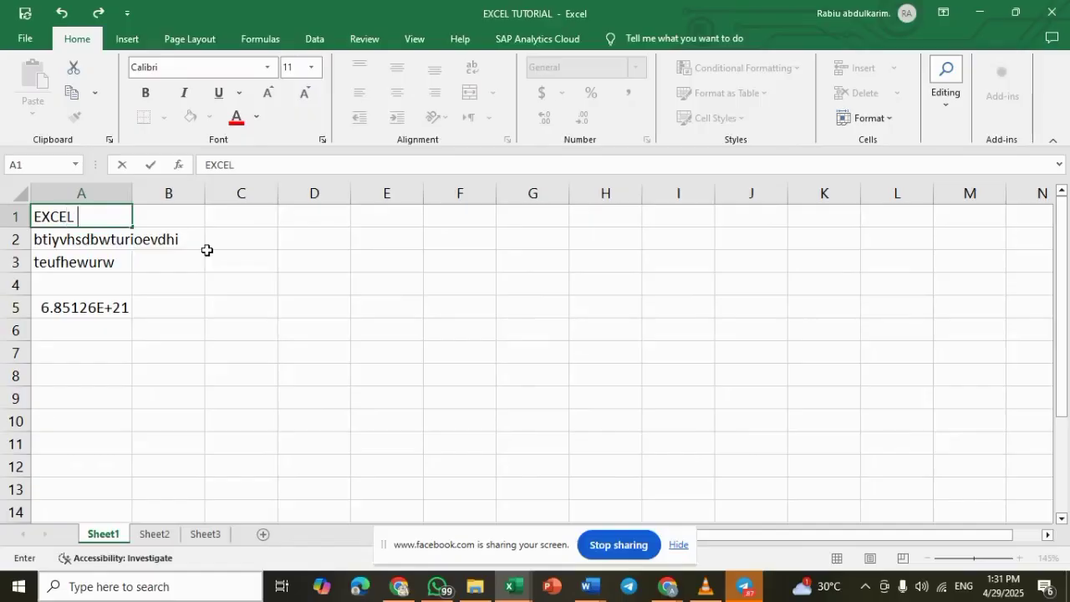
pyautogui.write('TUTORIAL')
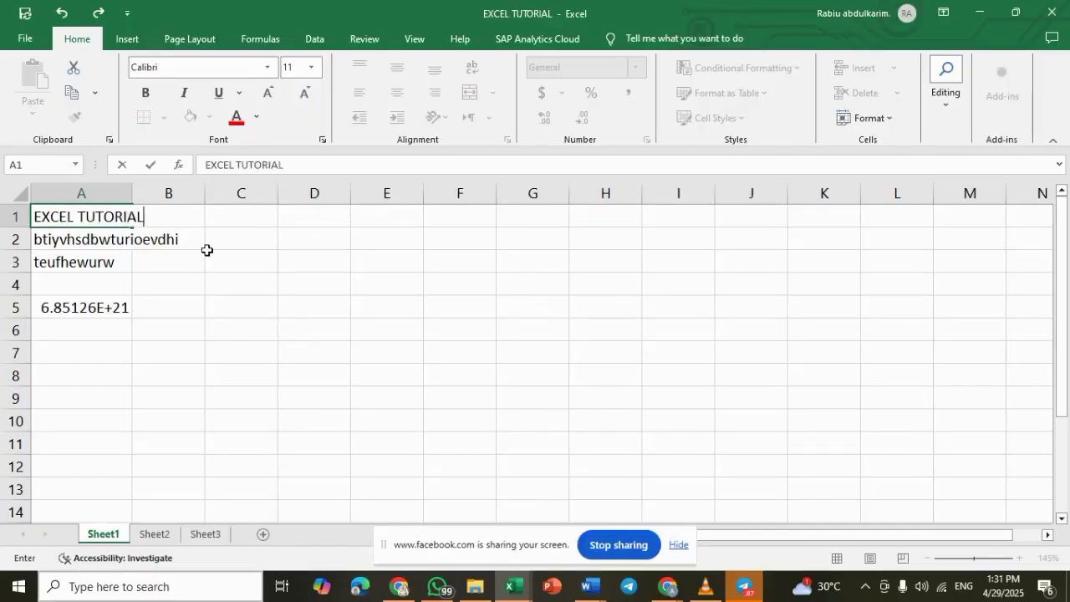
pyautogui.press('Return')
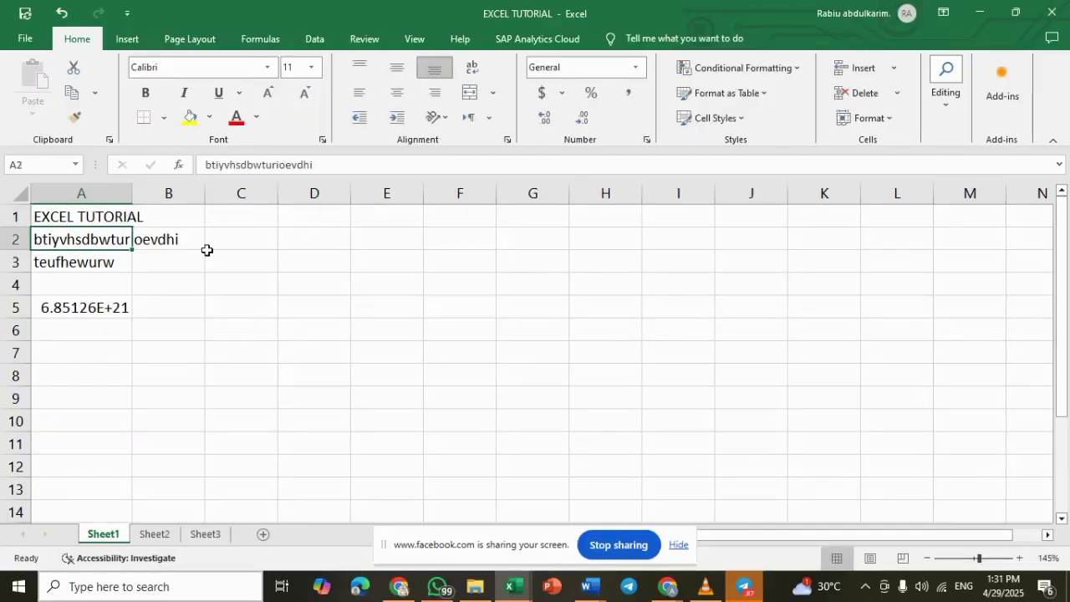
# Step: Overwrite cell A1 with TABLE and undo the replacement
pyautogui.press('Up')
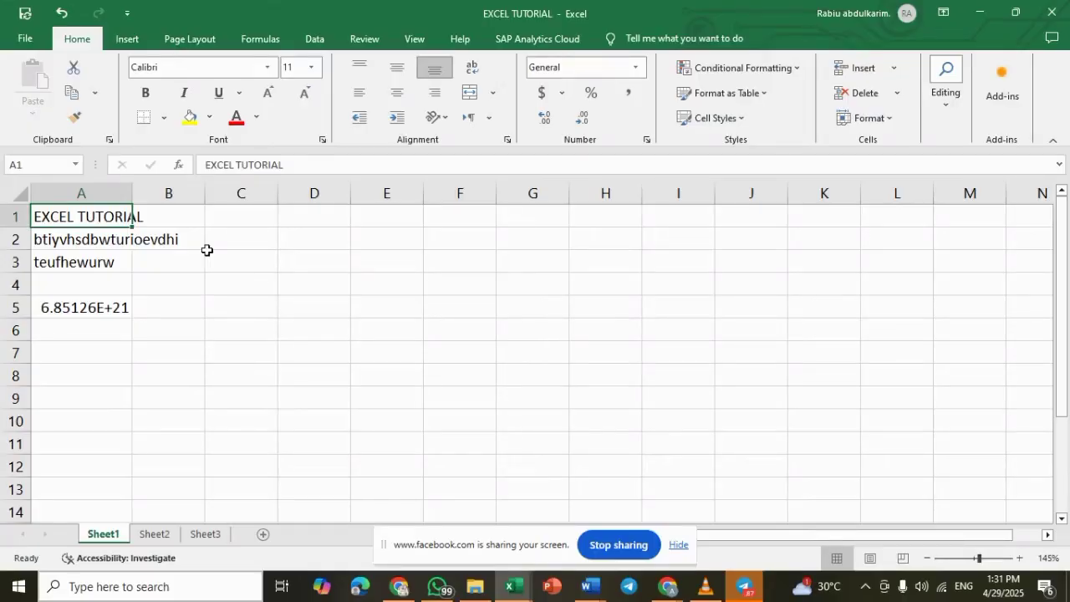
pyautogui.write('TABLE')
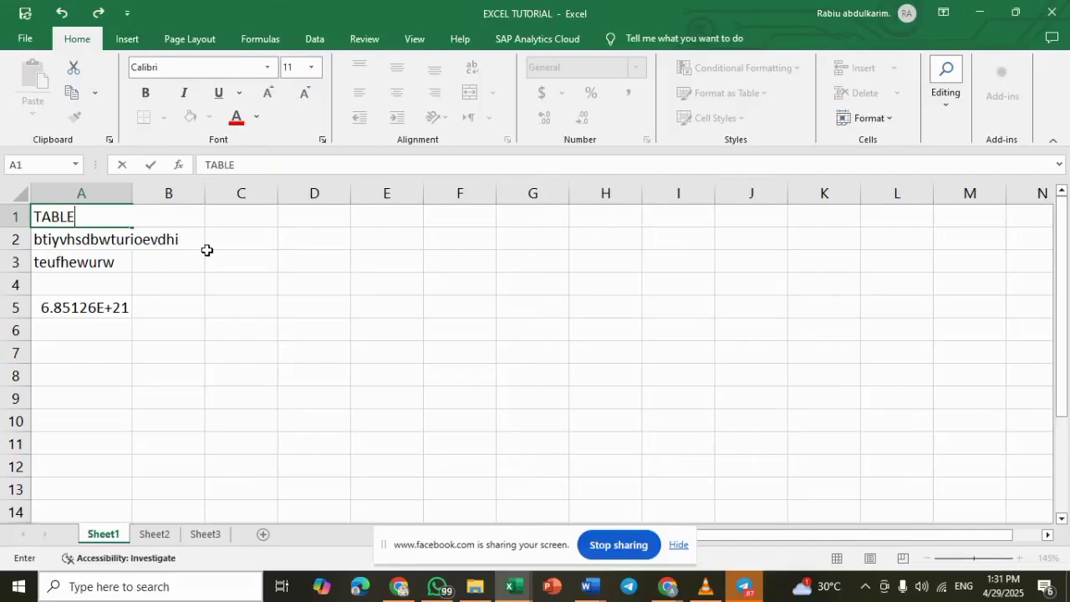
pyautogui.press('Return')
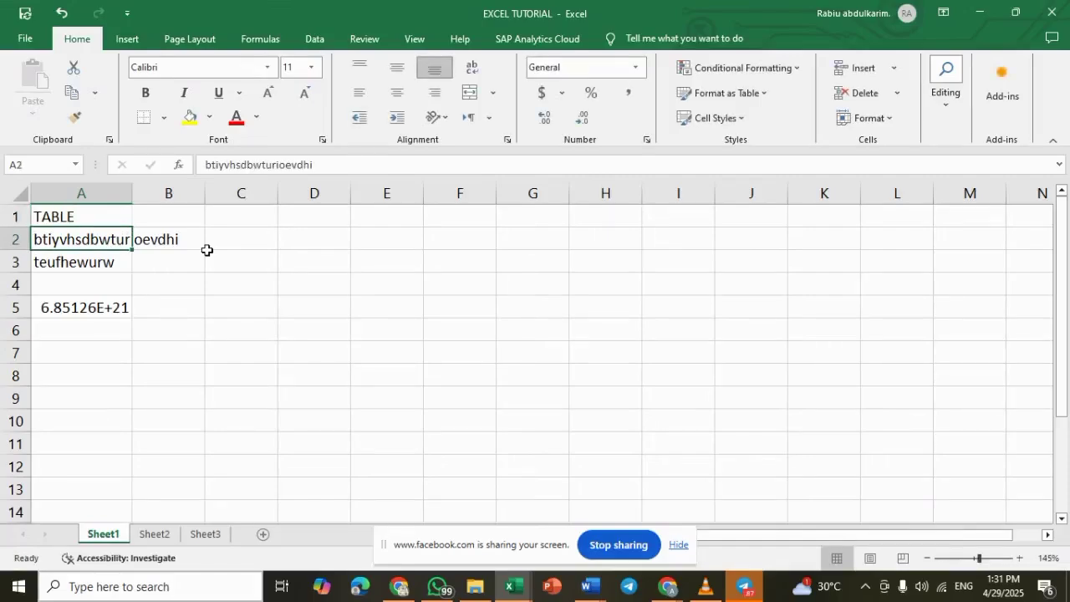
pyautogui.press('Up')
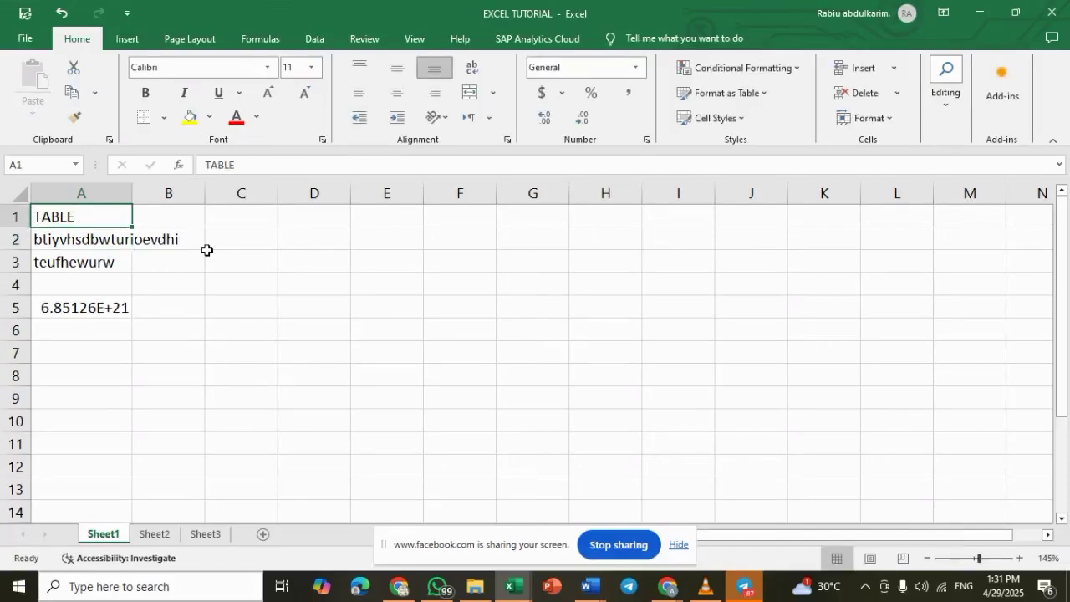
pyautogui.hotkey('ctrl', 'z')
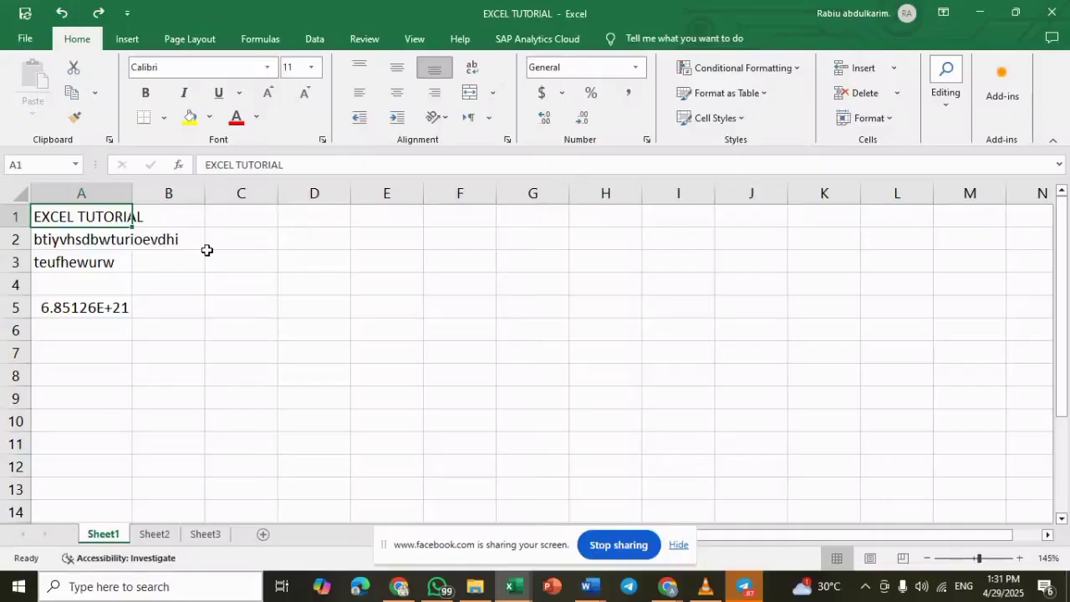
# Step: Edit the text inside cell A1, replacing the word TUTORIAL with WOKBOOK
pyautogui.doubleClick(83, 217)
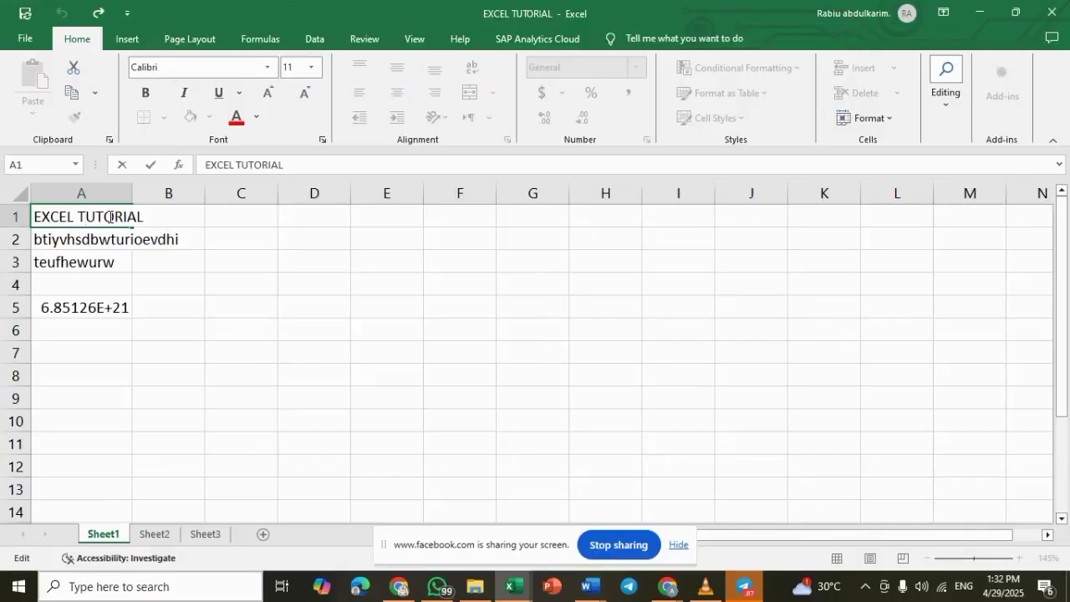
pyautogui.click(114, 216)
pyautogui.press('Right')
pyautogui.press('Right')
pyautogui.press('Right')
pyautogui.press('Right')
pyautogui.press('BackSpace')
pyautogui.press('BackSpace')
pyautogui.press('BackSpace')
pyautogui.press('BackSpace')
pyautogui.press('BackSpace')
pyautogui.press('BackSpace')
pyautogui.press('BackSpace')
pyautogui.press('BackSpace')
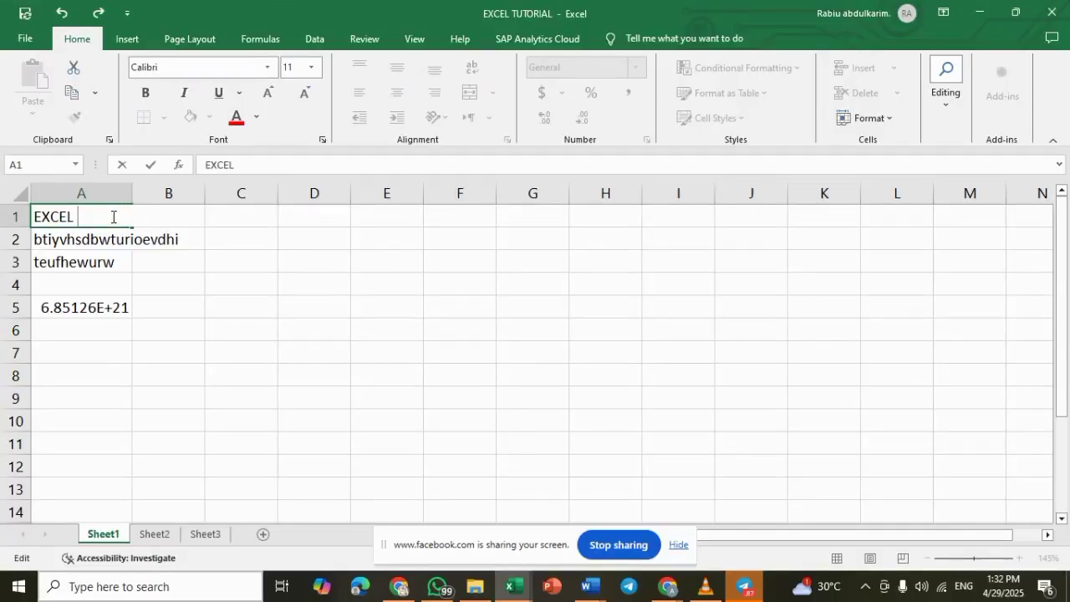
pyautogui.write('WOKBOOK')
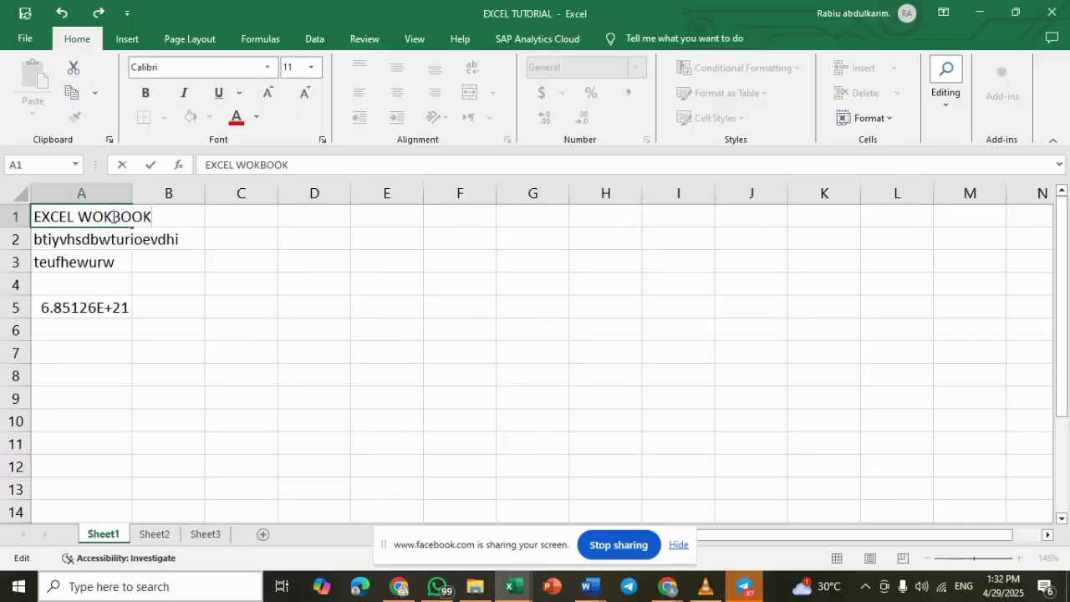
pyautogui.press('Return')
# Step: Correct the spelling in cell A1 through the formula bar so it reads EXCEL WORKBOOK
pyautogui.click(112, 217)
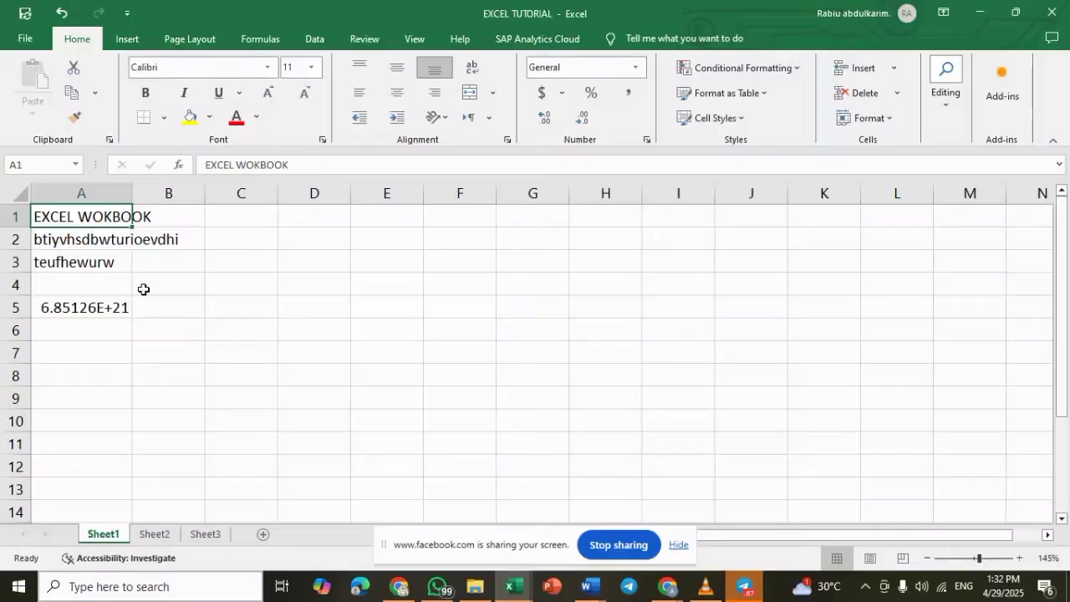
pyautogui.click(255, 166)
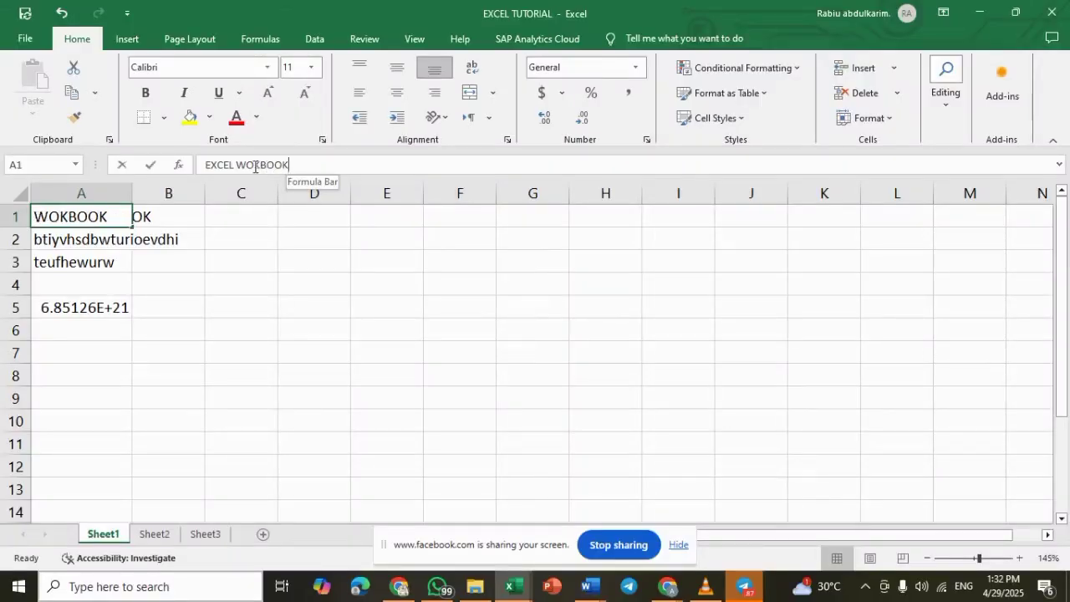
pyautogui.write('R')
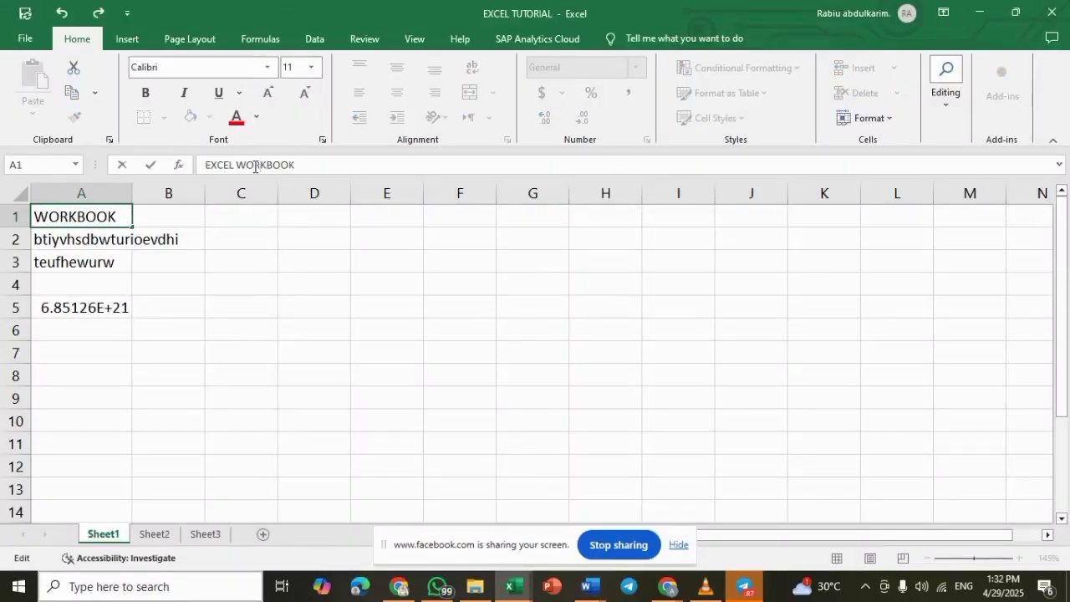
pyautogui.press('Return')
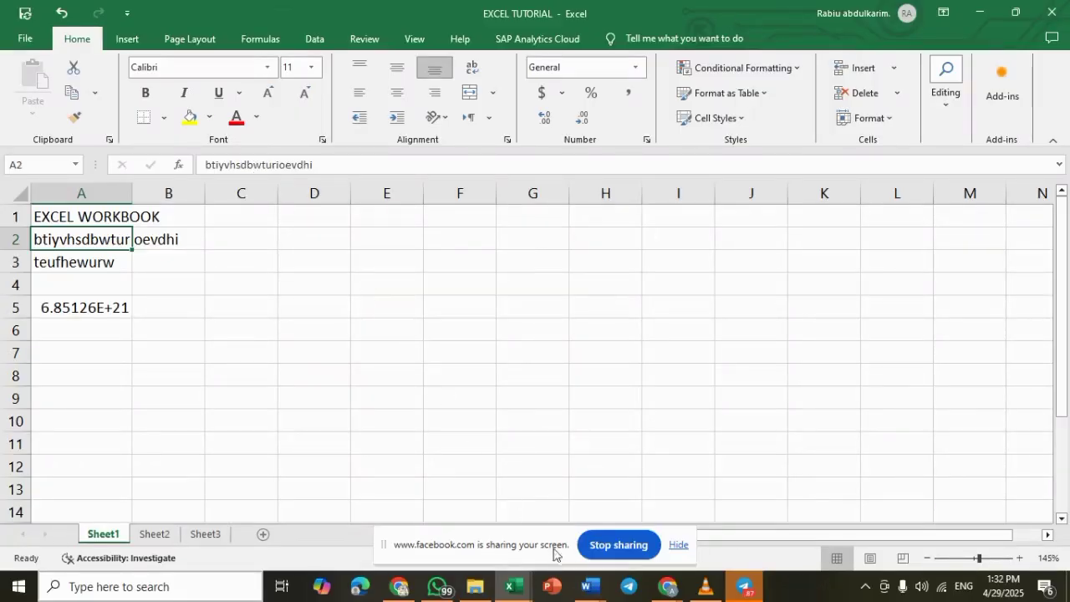
# Step: Review the topic on changing column and row width in the INTRODUCTION Word outline, and return to the EXCEL TUTORIAL workbook
pyautogui.moveTo(590, 589)
pyautogui.click(669, 502)
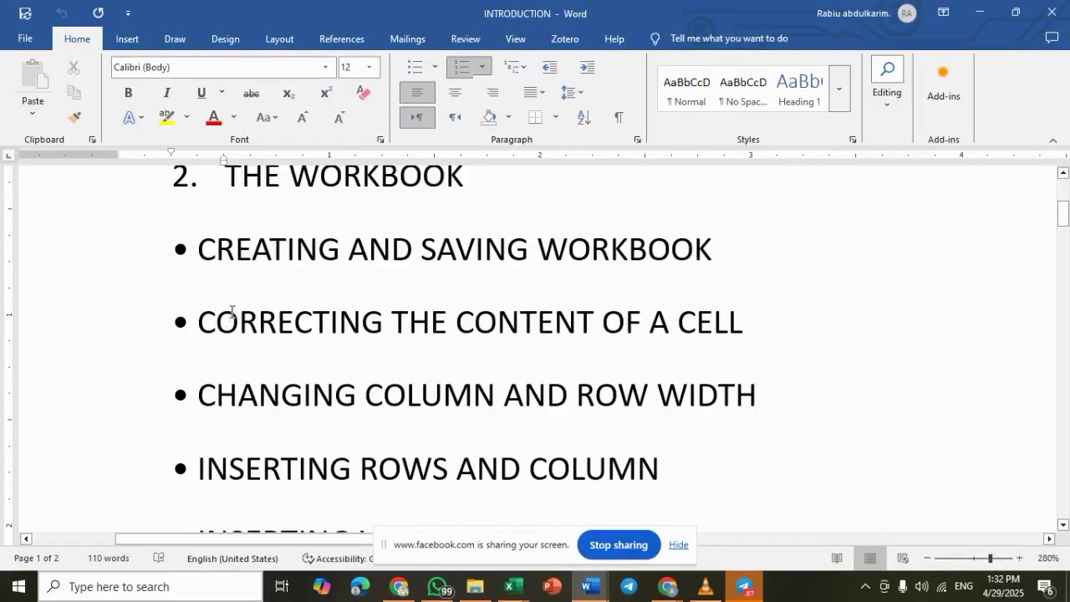
pyautogui.scroll(-1, 234, 309)
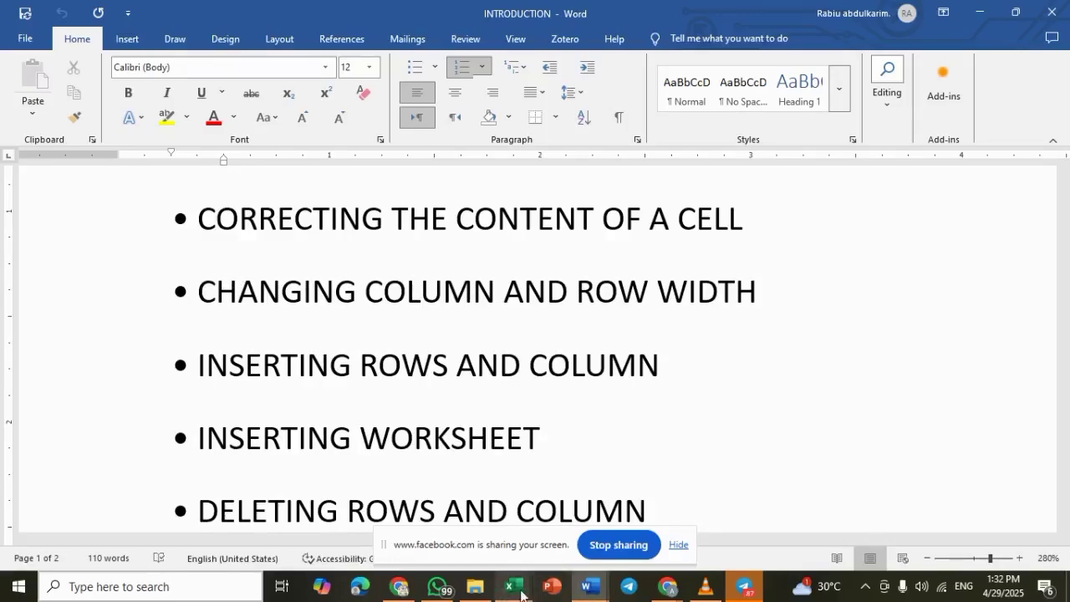
pyautogui.moveTo(510, 577)
pyautogui.click(611, 521)
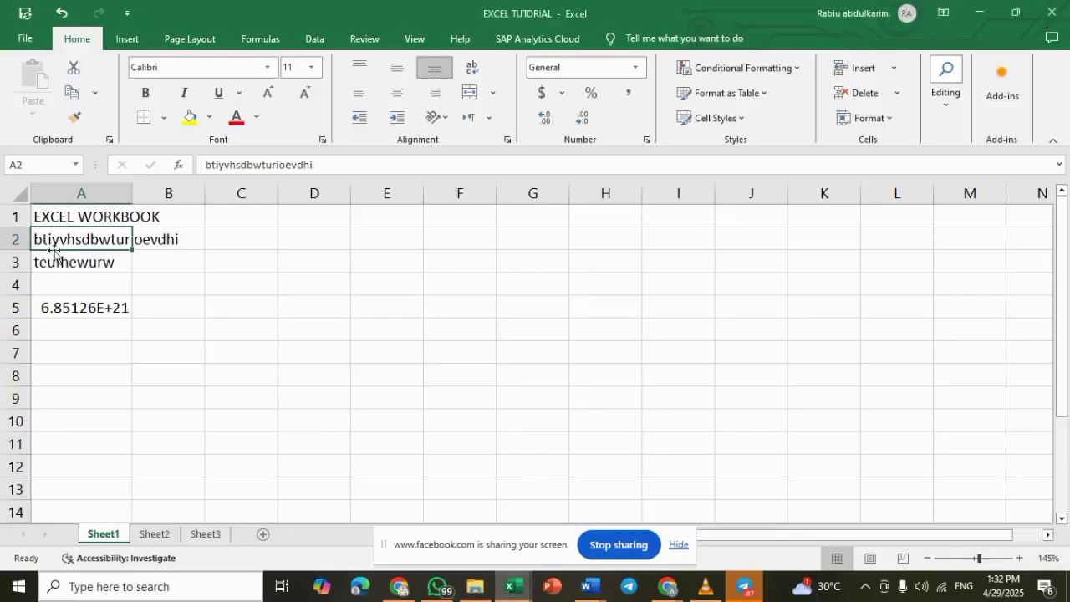
# Step: Enter TYB in cell B1 and IK in cell B2, beside the long entries in column A
pyautogui.click(85, 217)
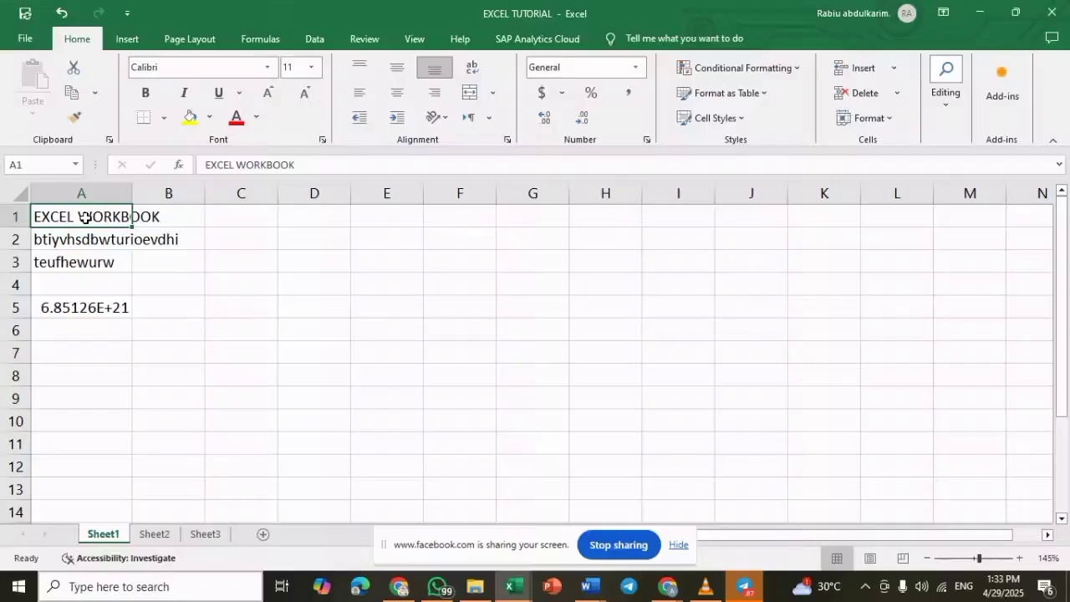
pyautogui.press('Right')
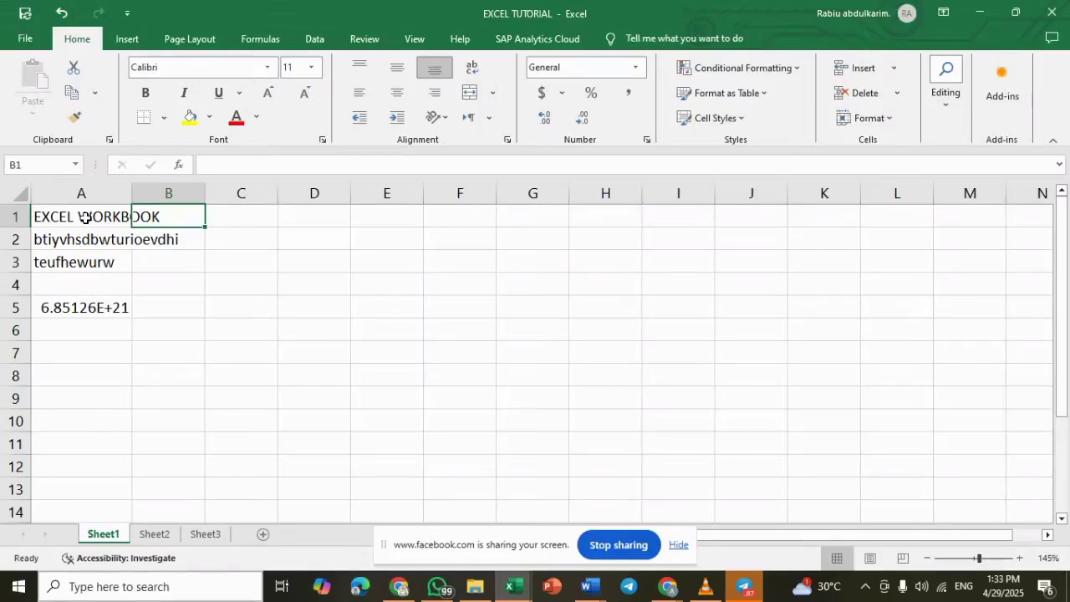
pyautogui.write('TYB')
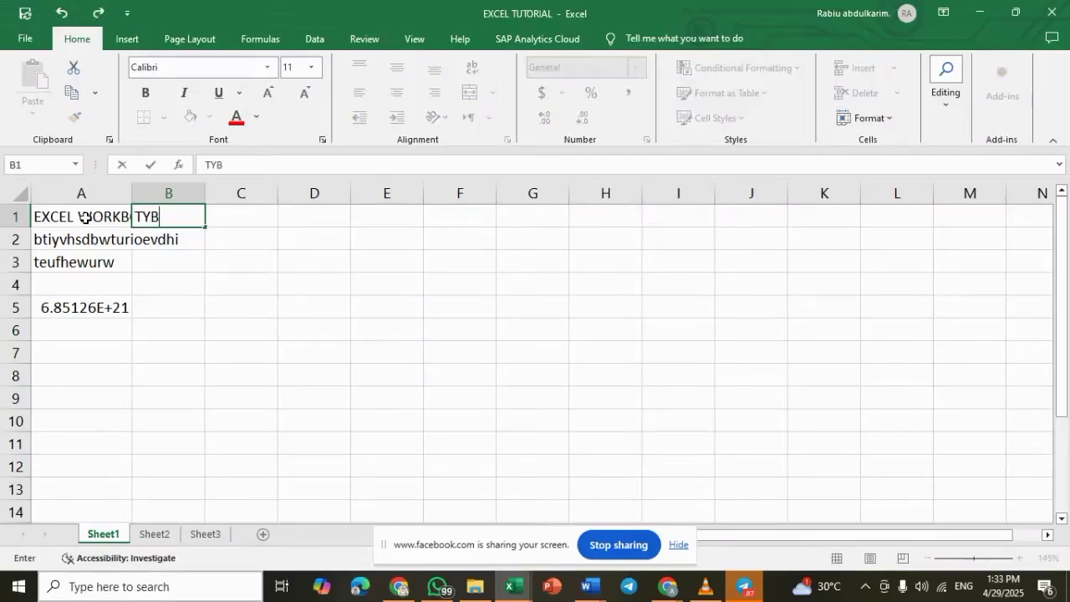
pyautogui.press('Return')
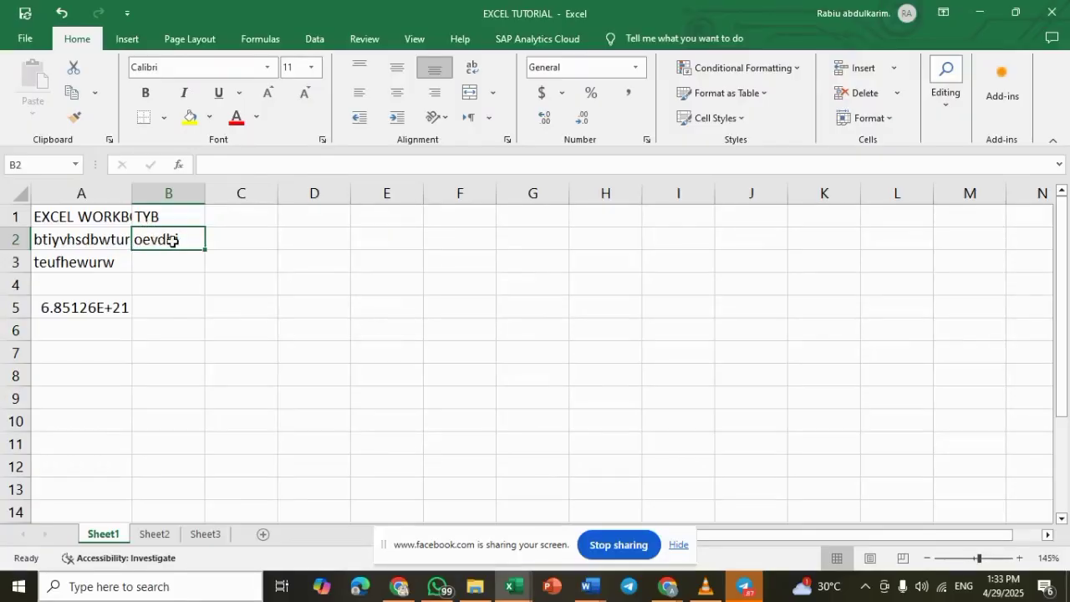
pyautogui.write('IK')
pyautogui.press('Return')
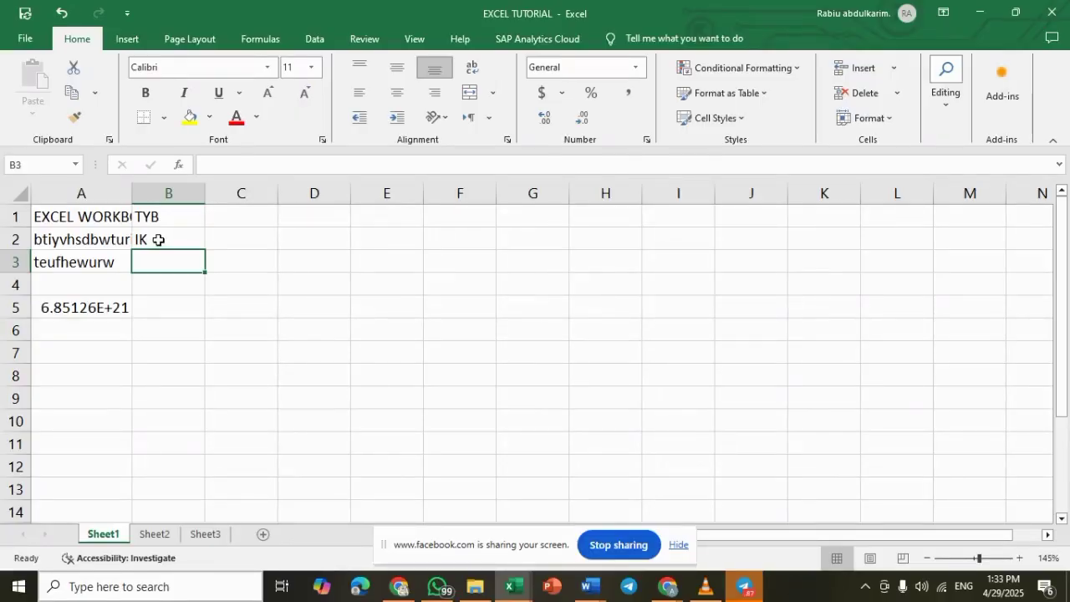
pyautogui.click(99, 217)
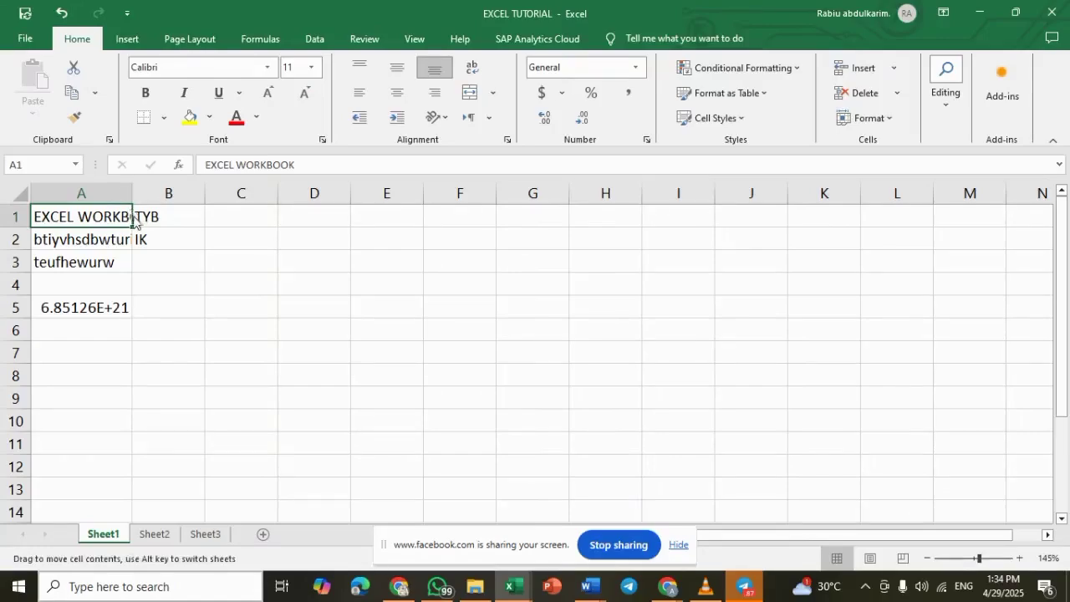
pyautogui.moveTo(132, 220); pyautogui.dragTo(151, 220)
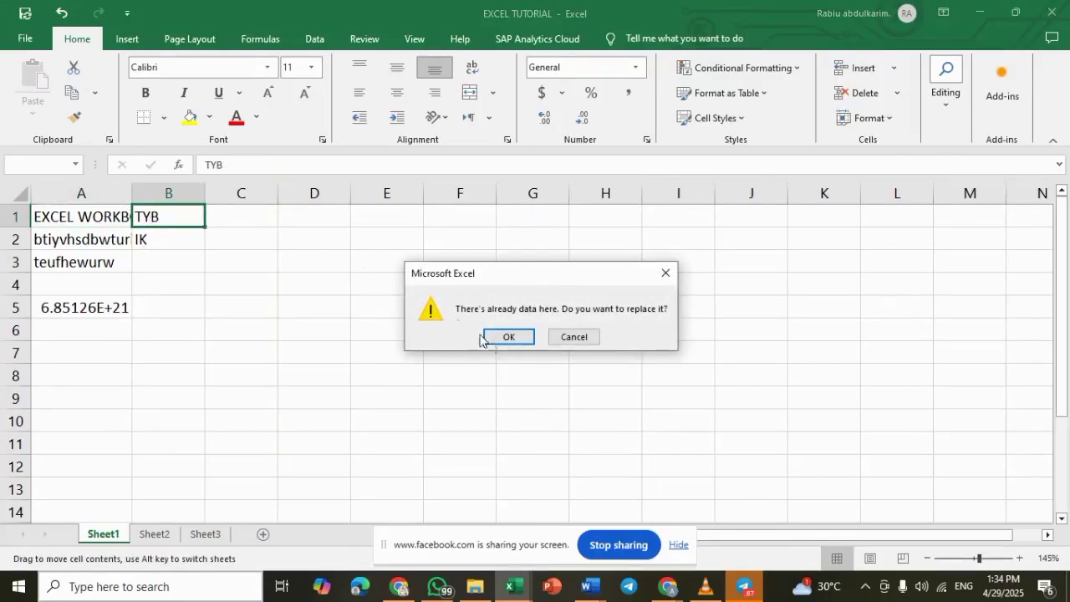
pyautogui.click(573, 337)
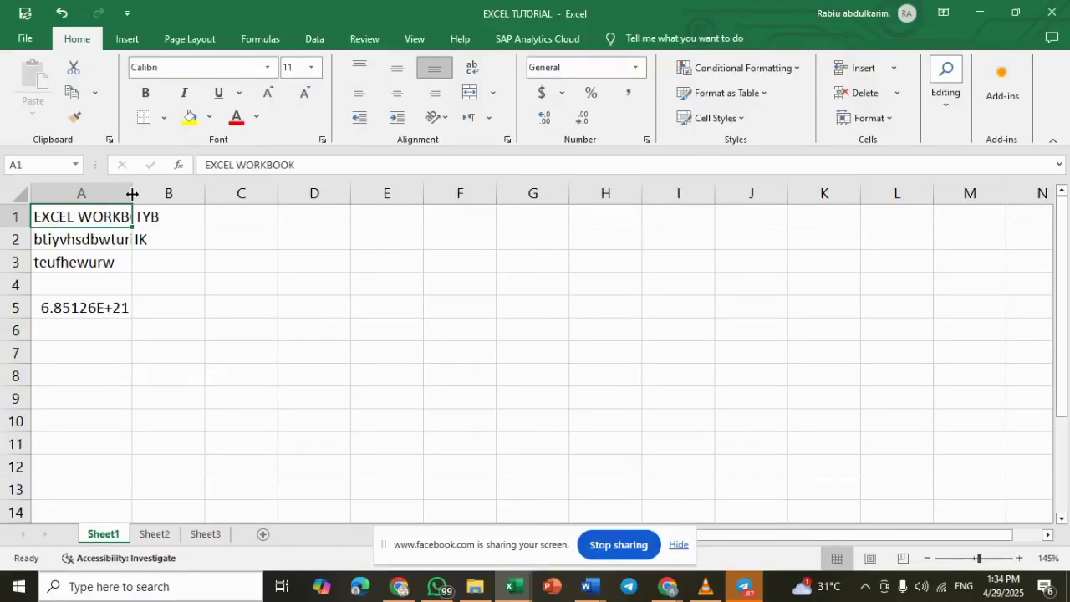
# Step: Try widening column A by hand until the entries in A1 and A2 fit, and undo both width changes
pyautogui.moveTo(132, 193); pyautogui.dragTo(167, 193)
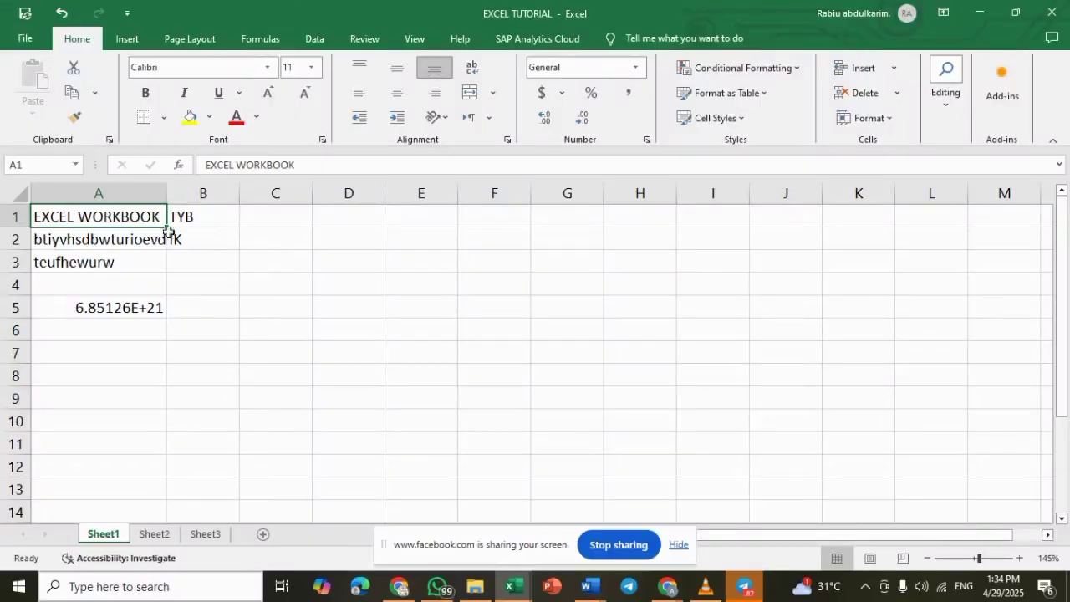
pyautogui.moveTo(166, 193); pyautogui.dragTo(183, 193)
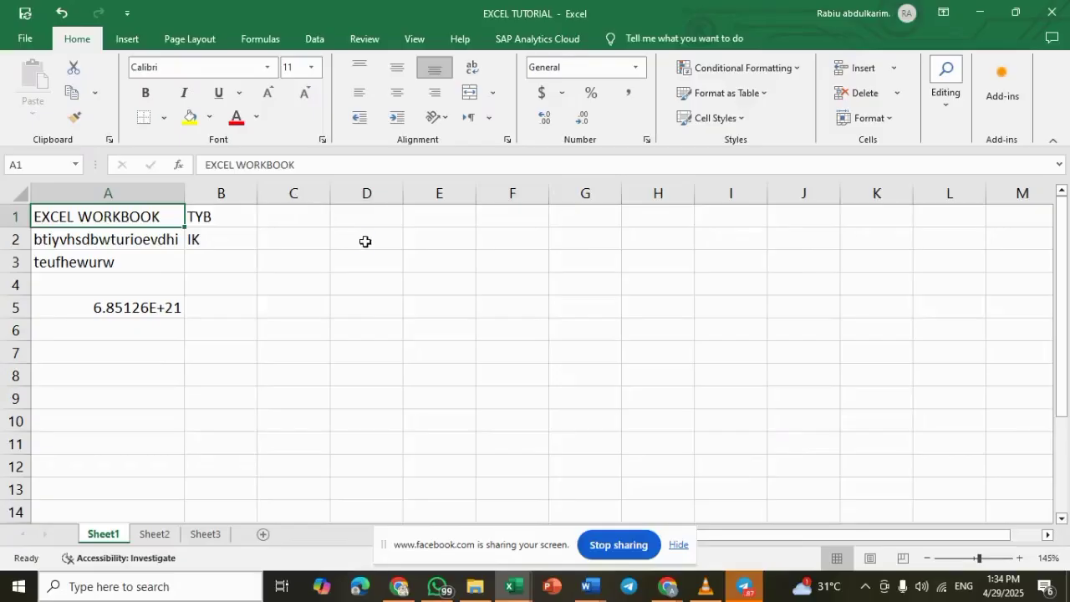
pyautogui.hotkey('ctrl', 'z')
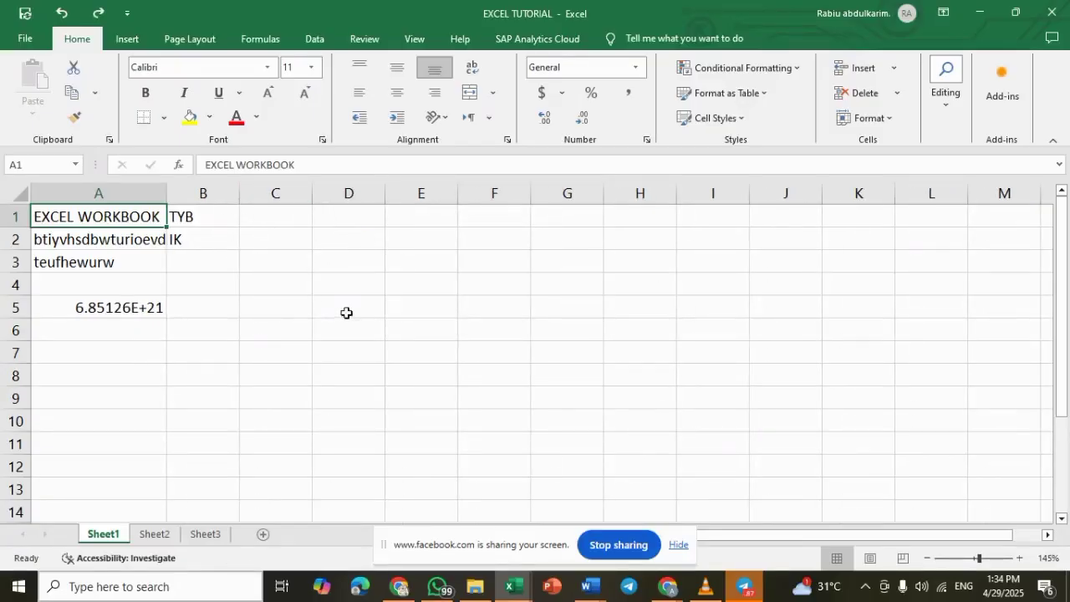
pyautogui.hotkey('ctrl', 'z')
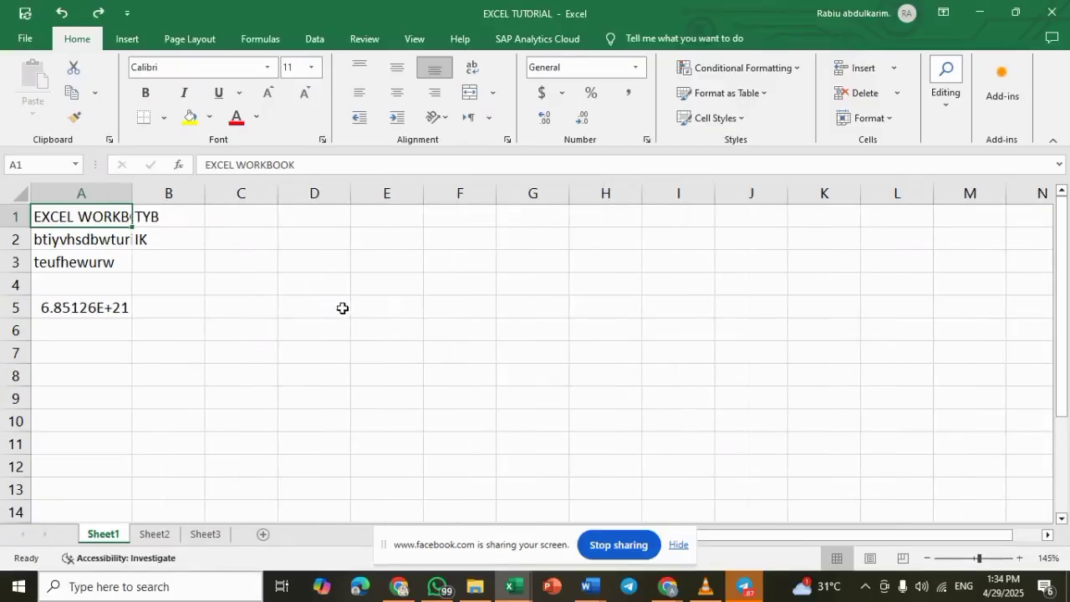
# Step: AutoFit column A to its longest entry, and narrow column B to just fit the text TYB
pyautogui.doubleClick(130, 191)
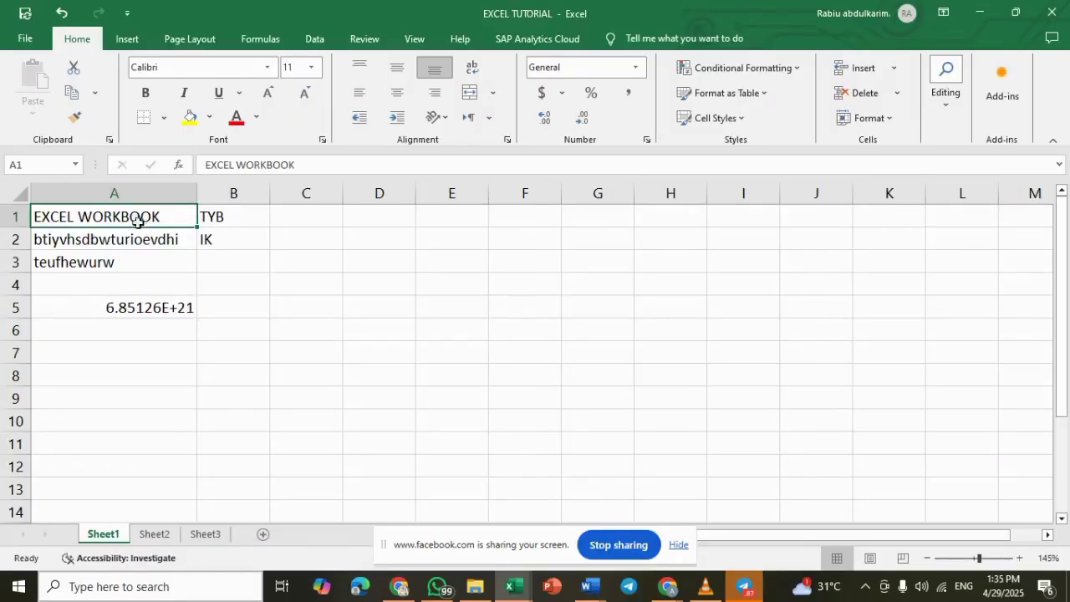
pyautogui.press('Down')
pyautogui.press('Down')
pyautogui.press('Down')
pyautogui.press('Down')
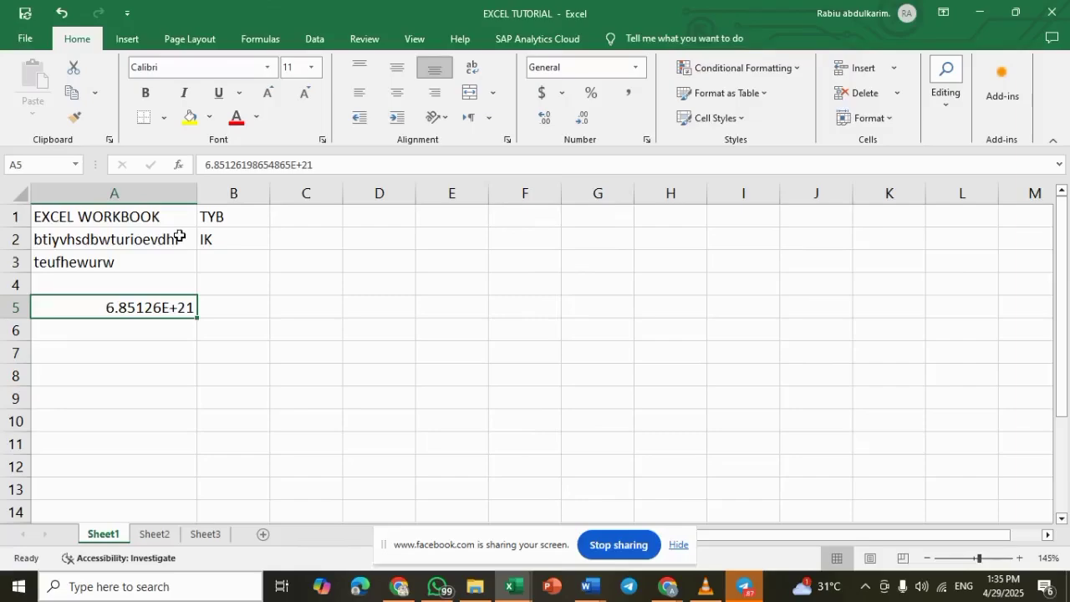
pyautogui.press('Up')
pyautogui.press('Up')
pyautogui.press('Down')
pyautogui.press('Down')
pyautogui.click(114, 218)
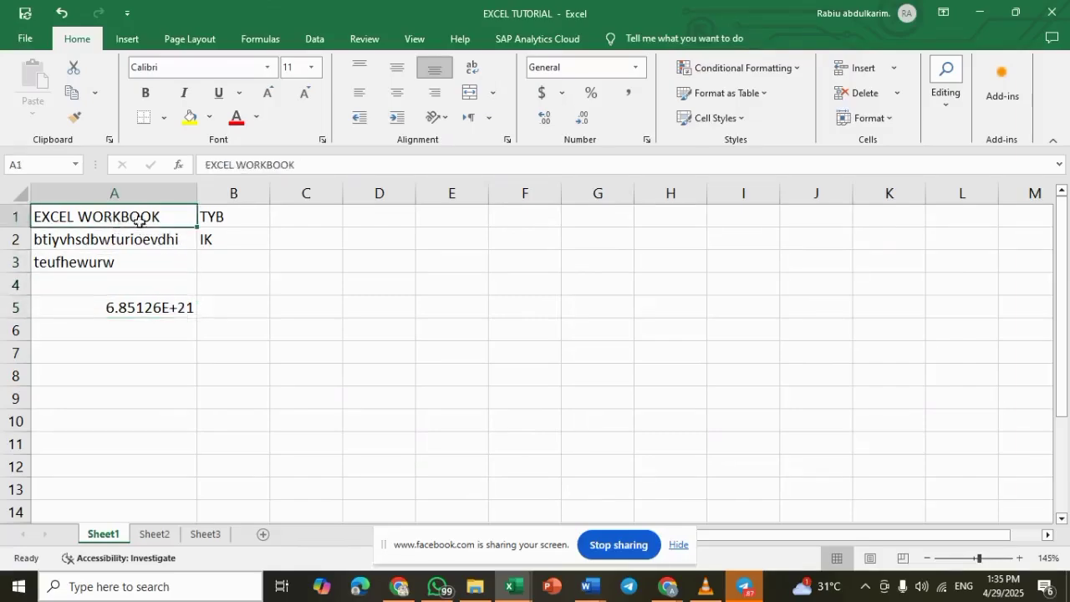
pyautogui.click(212, 217)
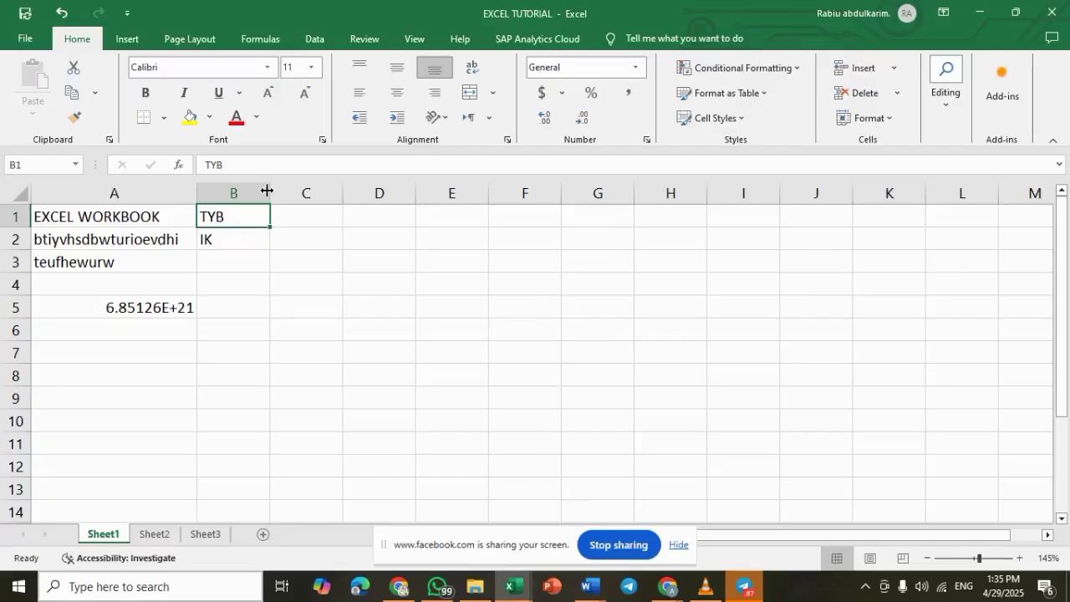
pyautogui.moveTo(266, 191); pyautogui.dragTo(231, 191)
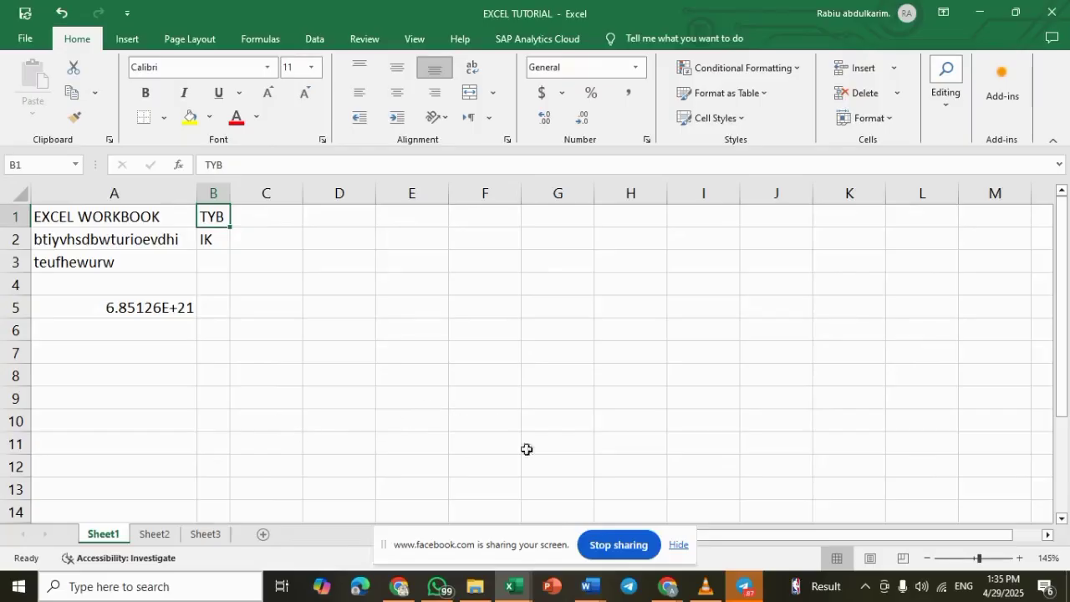
# Step: Check the column and row width topic in the INTRODUCTION Word outline, and return to the EXCEL TUTORIAL workbook
pyautogui.moveTo(586, 590)
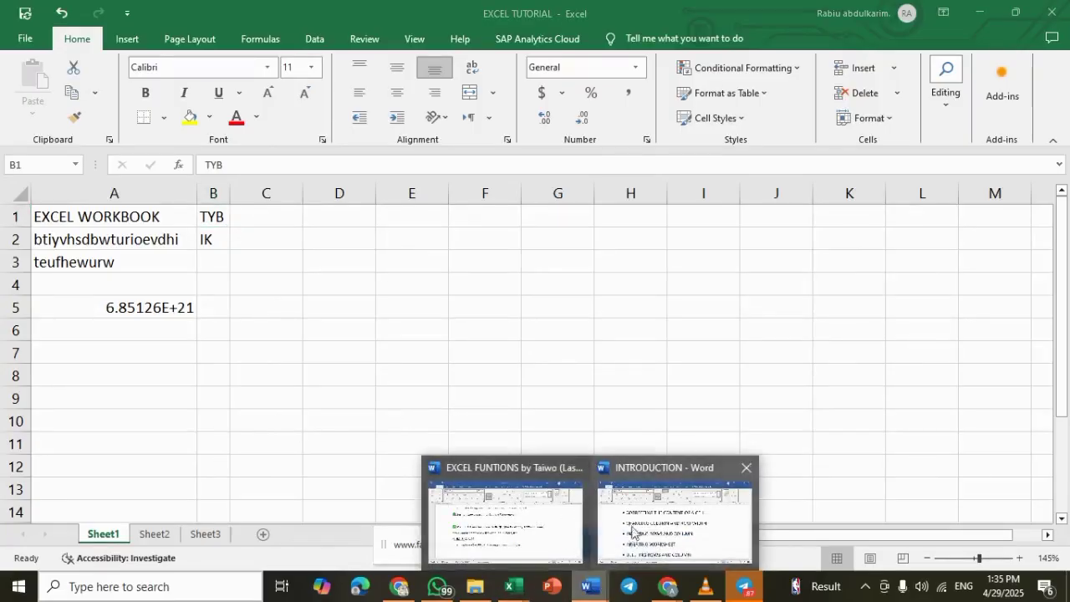
pyautogui.click(675, 513)
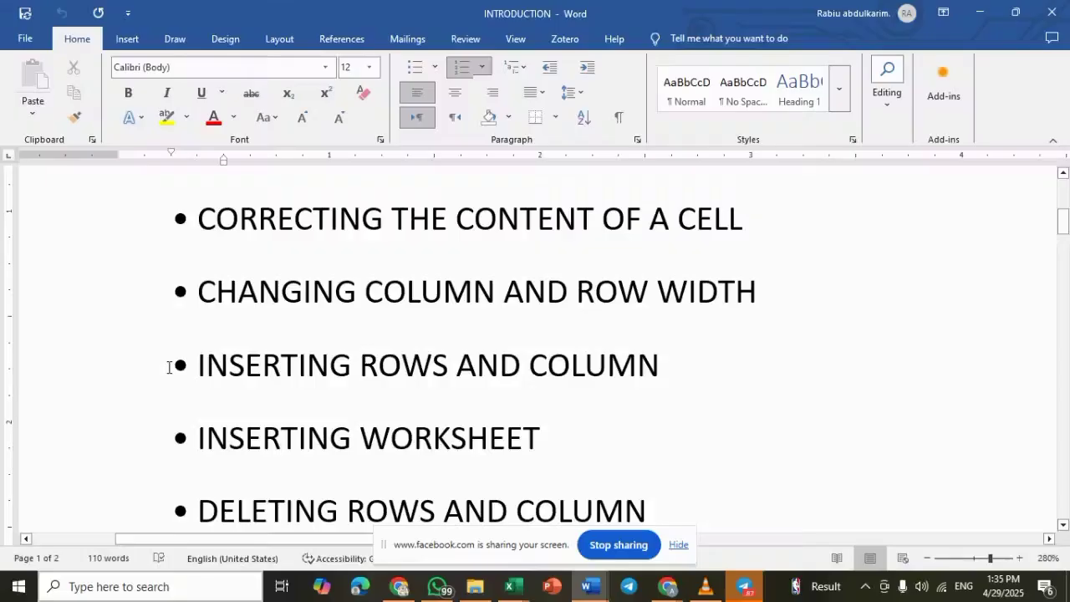
pyautogui.click(586, 586)
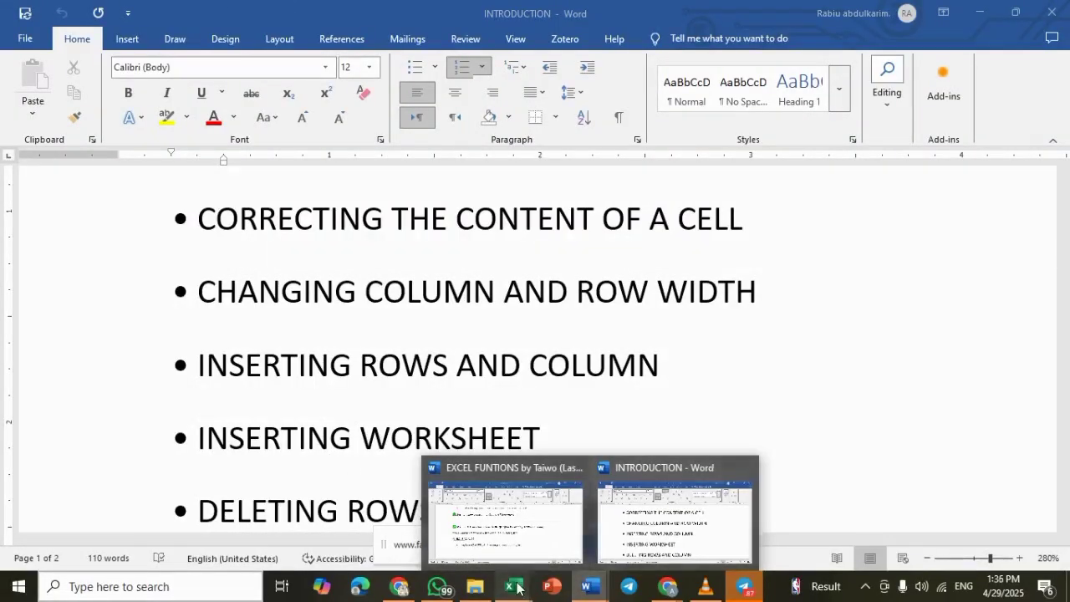
pyautogui.moveTo(509, 586)
pyautogui.click(561, 540)
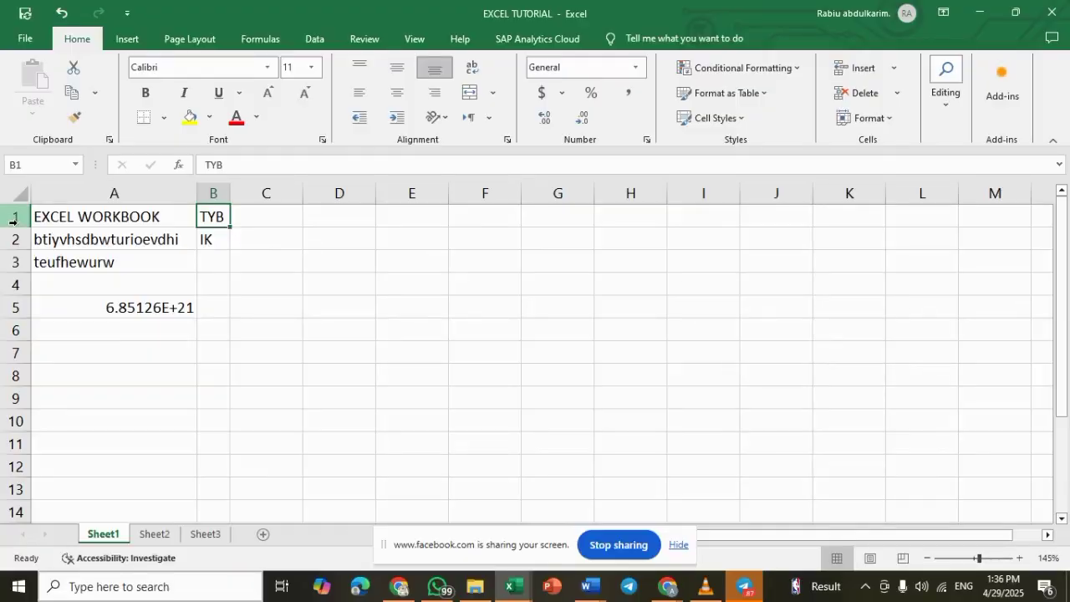
# Step: Extend the text in cell A1 to read EXCEL WORKBOOK BY MARMAZ
pyautogui.click(165, 219)
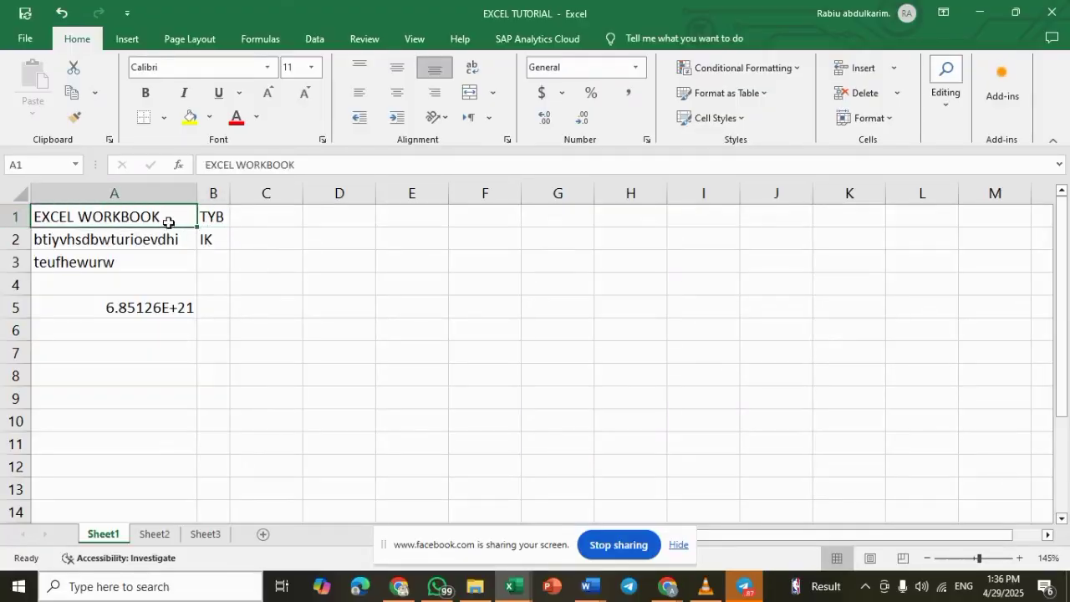
pyautogui.doubleClick(165, 216)
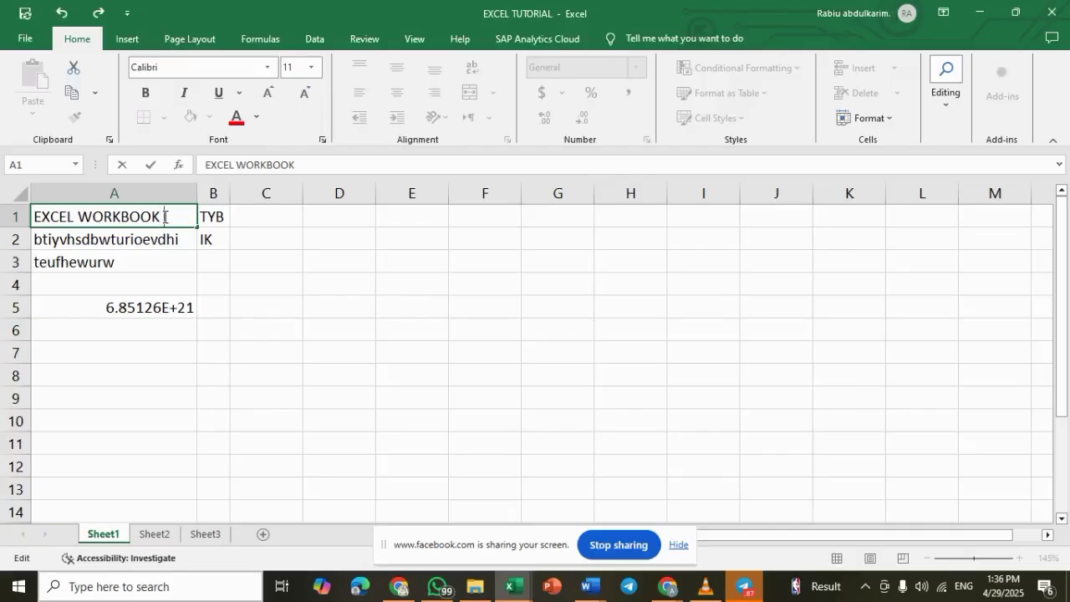
pyautogui.write('BY MARMAZ')
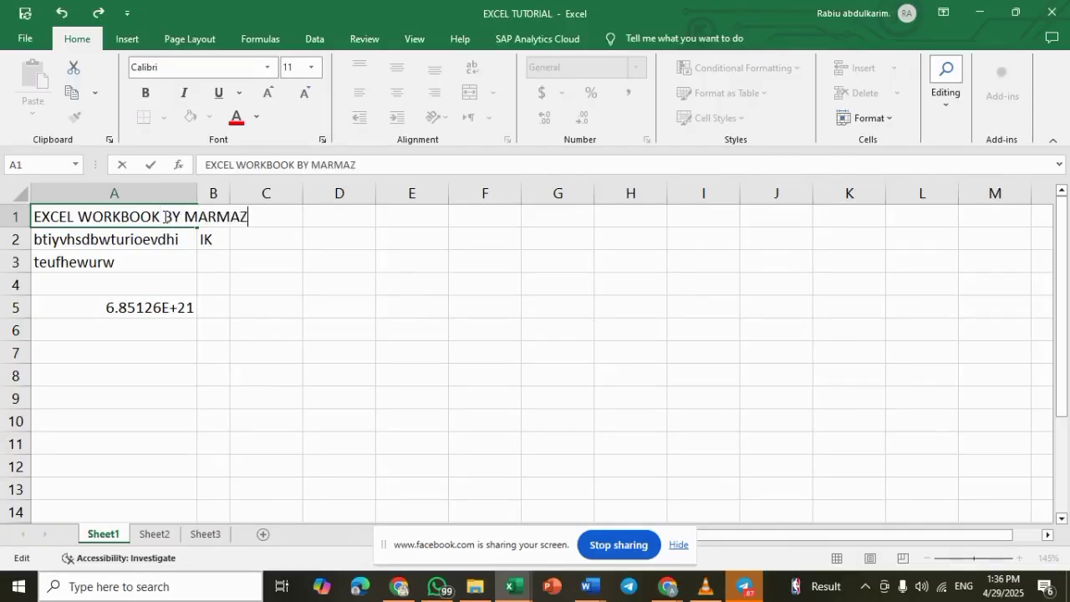
pyautogui.press('Return')
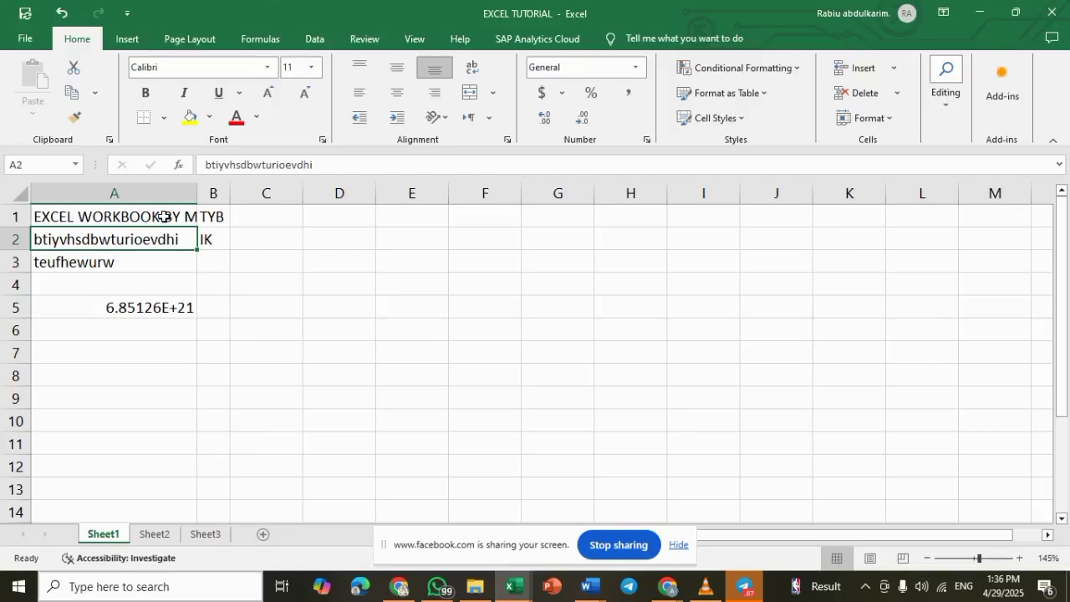
# Step: AutoFit column A to the extended title in A1, and narrow the column again to less than the title's length
pyautogui.click(164, 216)
pyautogui.doubleClick(198, 193)
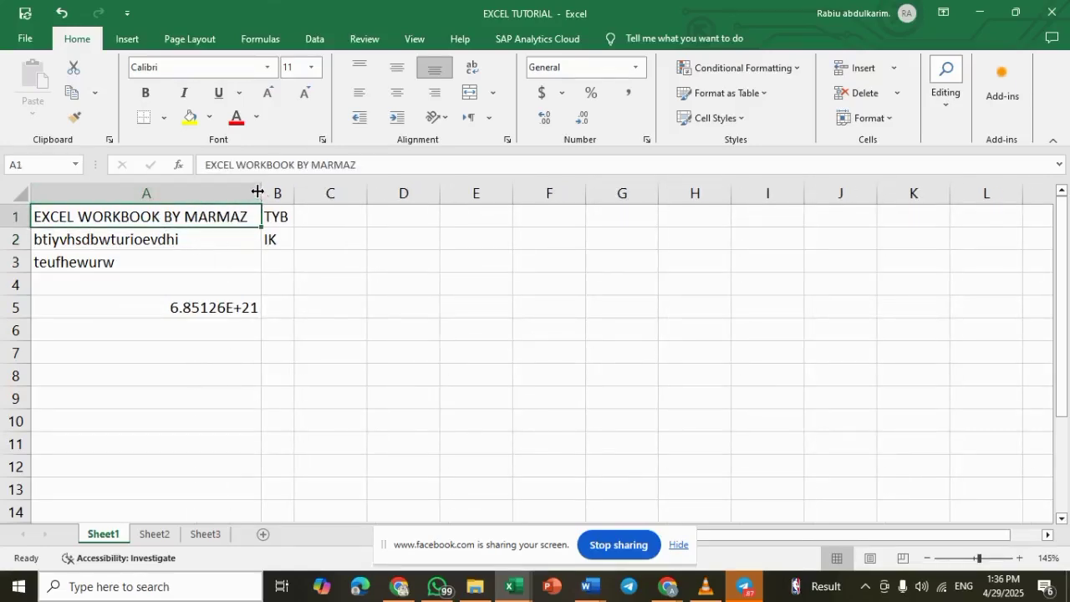
pyautogui.moveTo(257, 191); pyautogui.dragTo(138, 214)
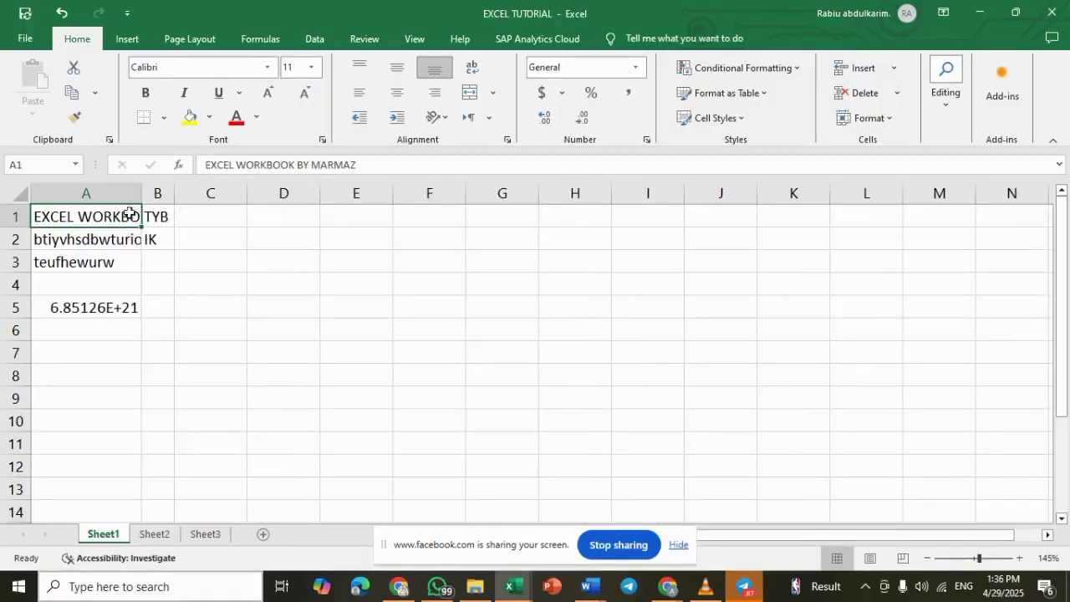
# Step: Wrap the text in cell A1 and increase the height of row 1 to make room for the wrapped lines
pyautogui.moveTo(16, 224); pyautogui.dragTo(16, 239)
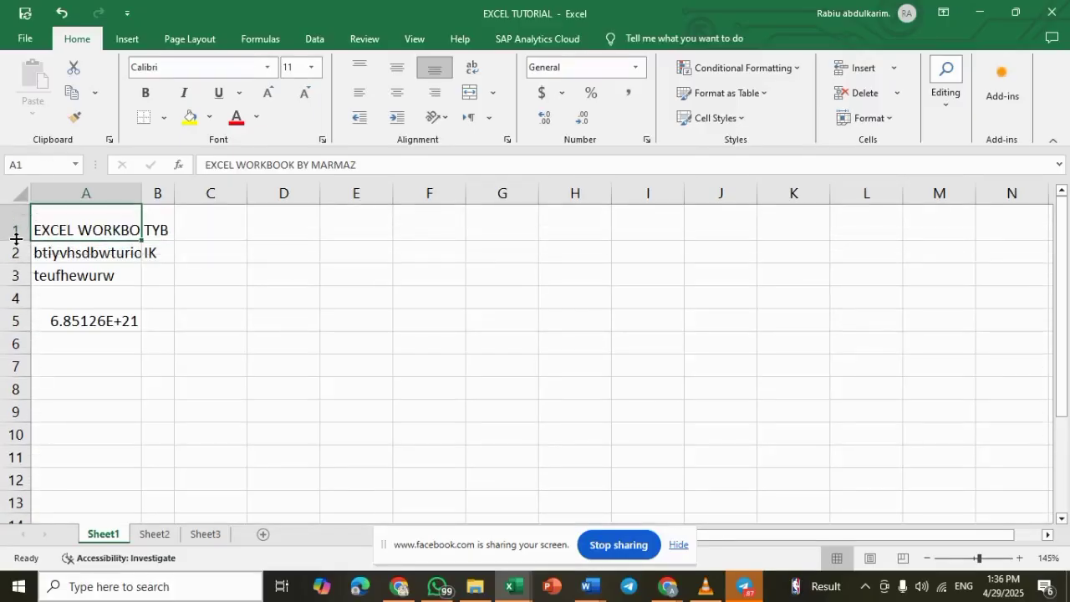
pyautogui.click(470, 71)
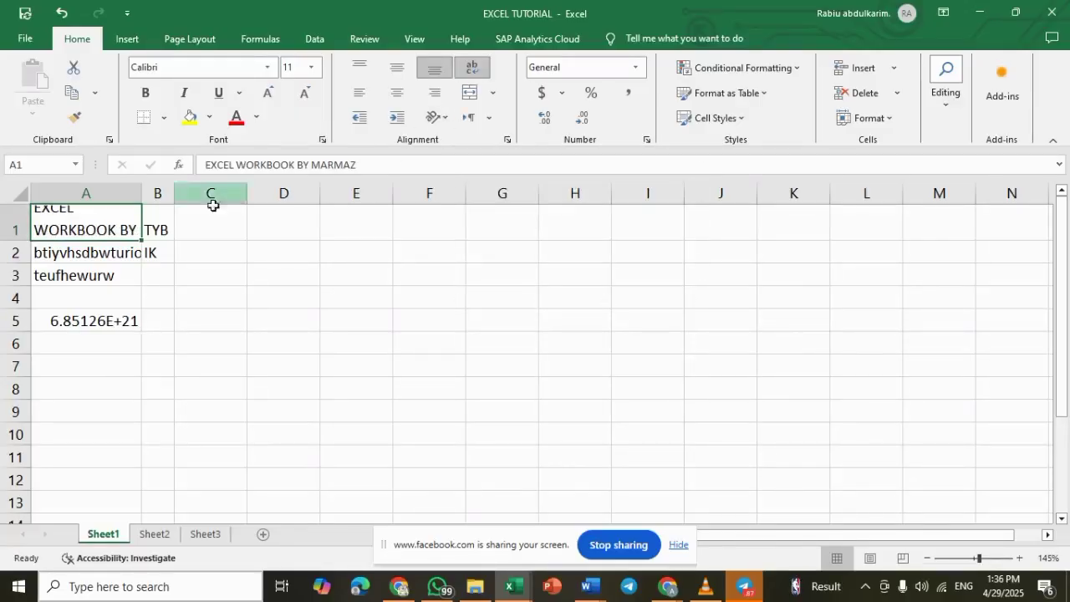
pyautogui.moveTo(17, 240); pyautogui.dragTo(17, 248)
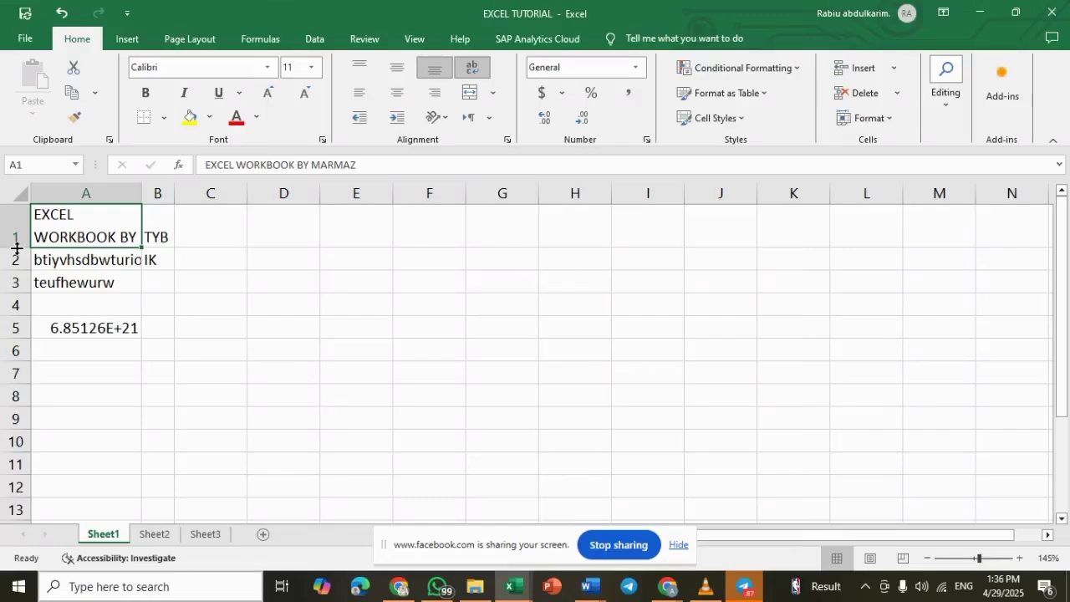
pyautogui.moveTo(9, 247); pyautogui.dragTo(12, 259)
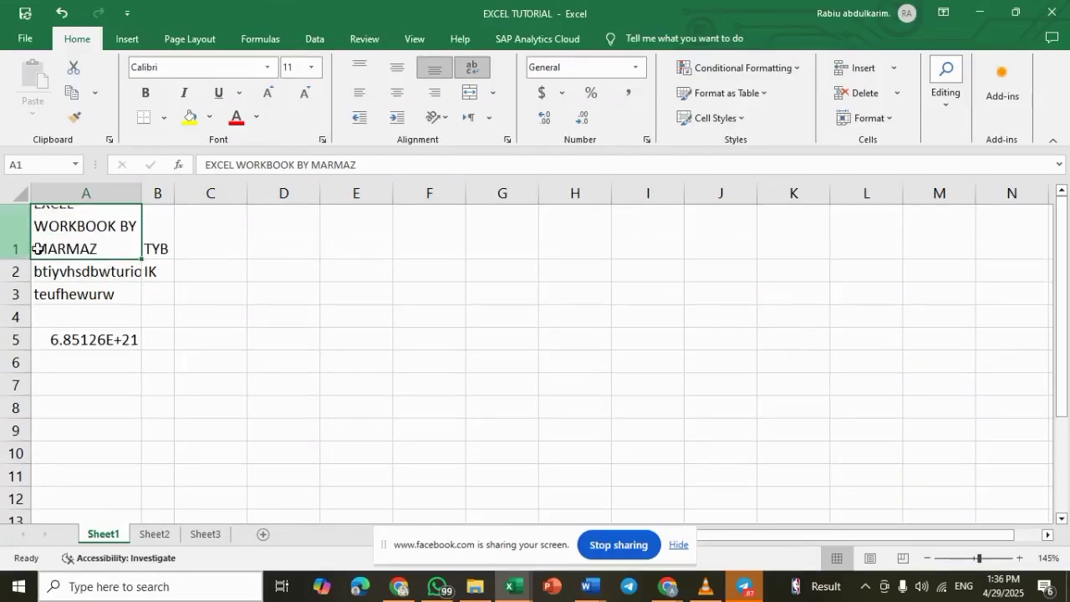
# Step: Reduce the font size of cell A1 to 9 and shrink row 1 to fit its two lines of text
pyautogui.click(264, 92)
pyautogui.click(306, 93)
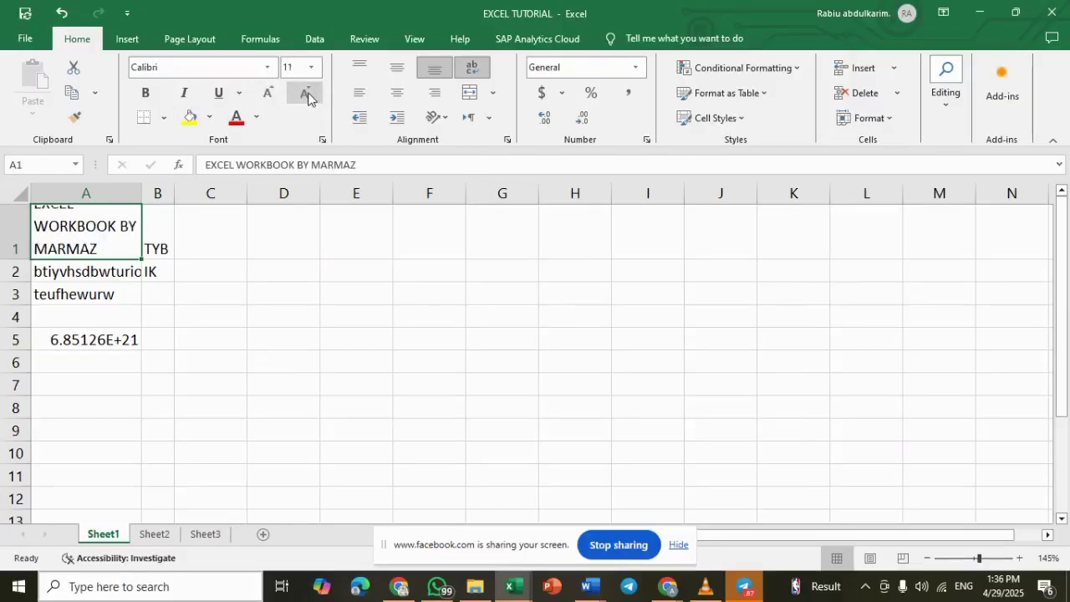
pyautogui.click(307, 95)
pyautogui.click(306, 98)
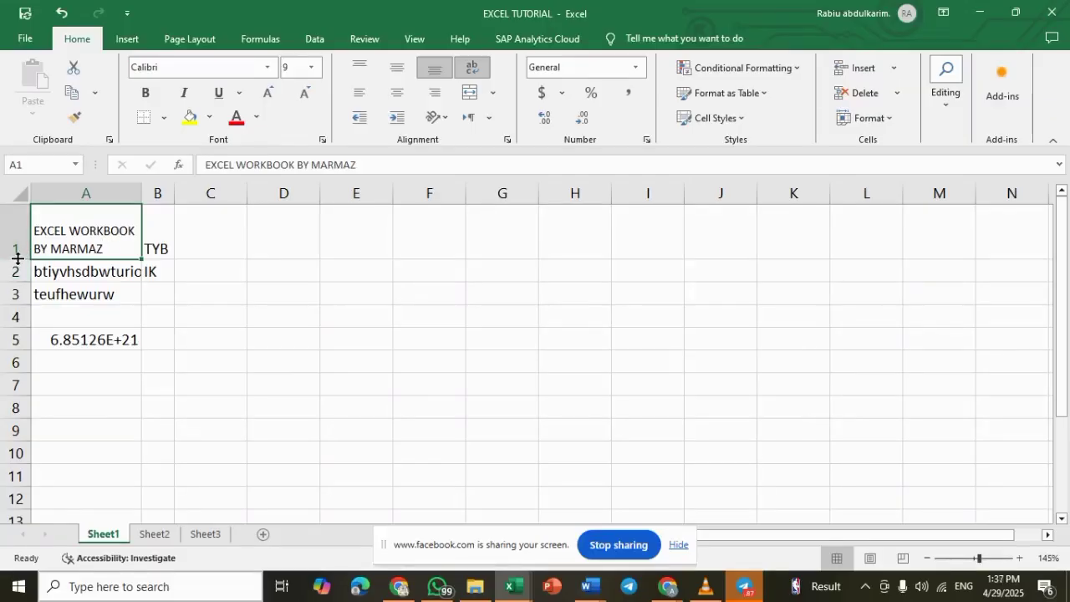
pyautogui.moveTo(17, 259); pyautogui.dragTo(14, 245)
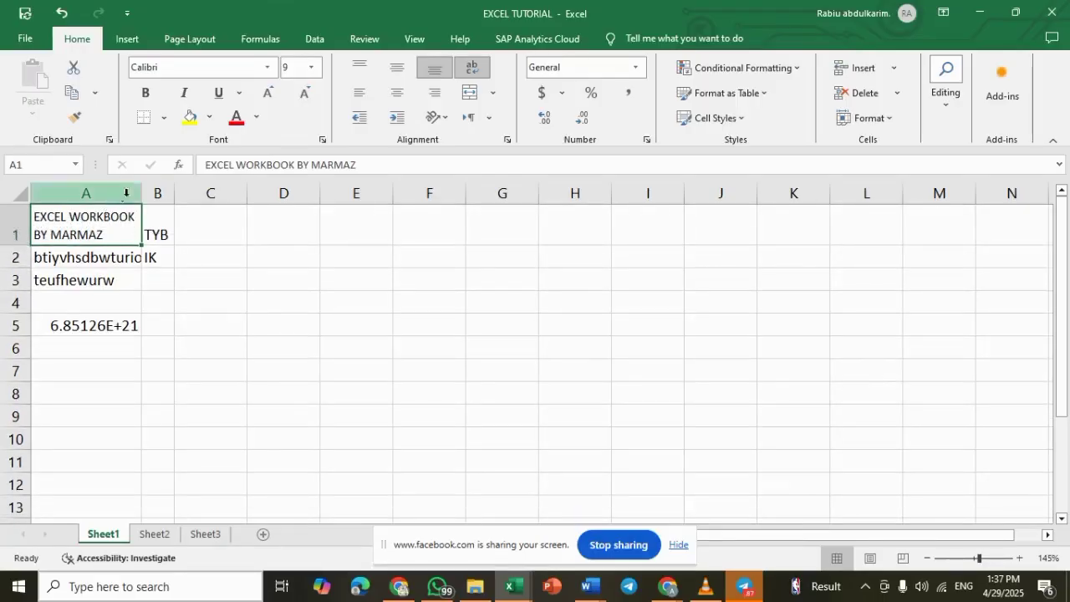
# Step: Review the topic on inserting rows and columns in the INTRODUCTION Word outline, and return to the EXCEL TUTORIAL workbook
pyautogui.click(590, 588)
pyautogui.click(650, 540)
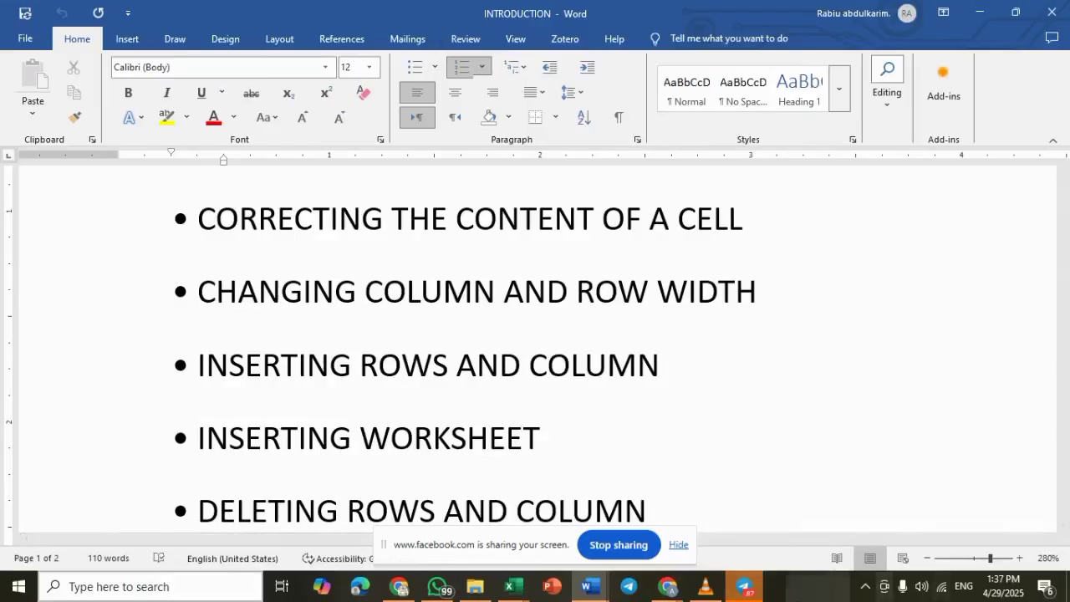
pyautogui.moveTo(530, 593)
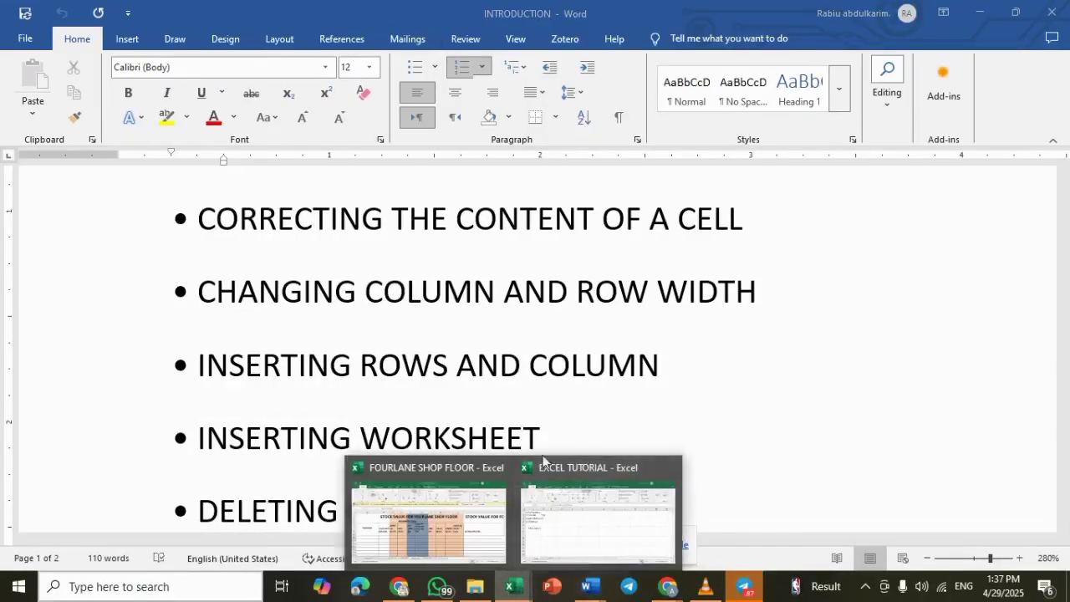
pyautogui.click(566, 544)
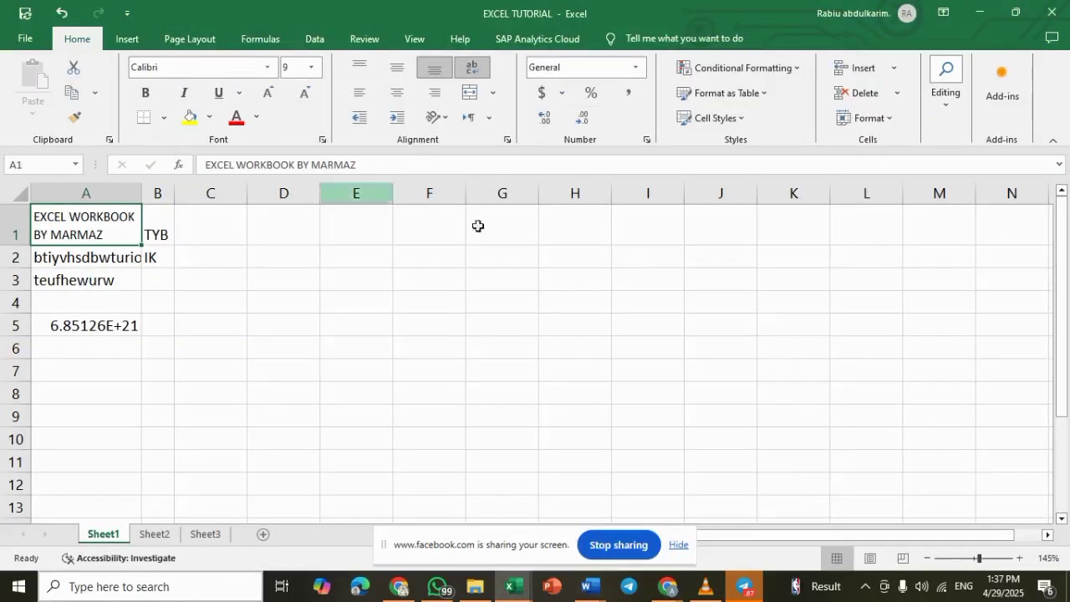
# Step: Insert a new blank column between column A and the column containing TYB and IK, and select its first cell
pyautogui.click(133, 194)
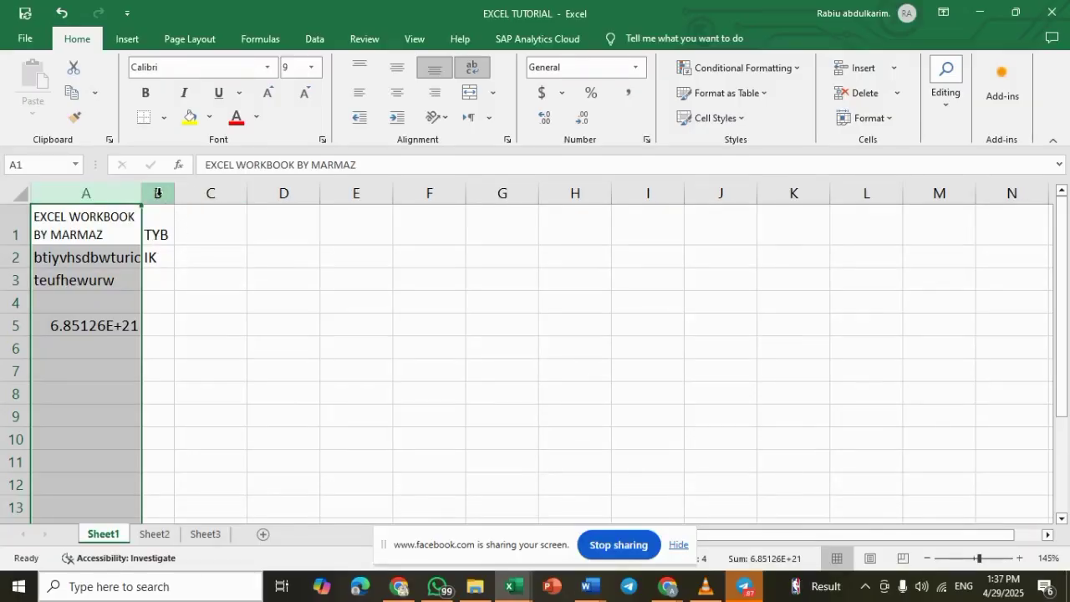
pyautogui.click(158, 193)
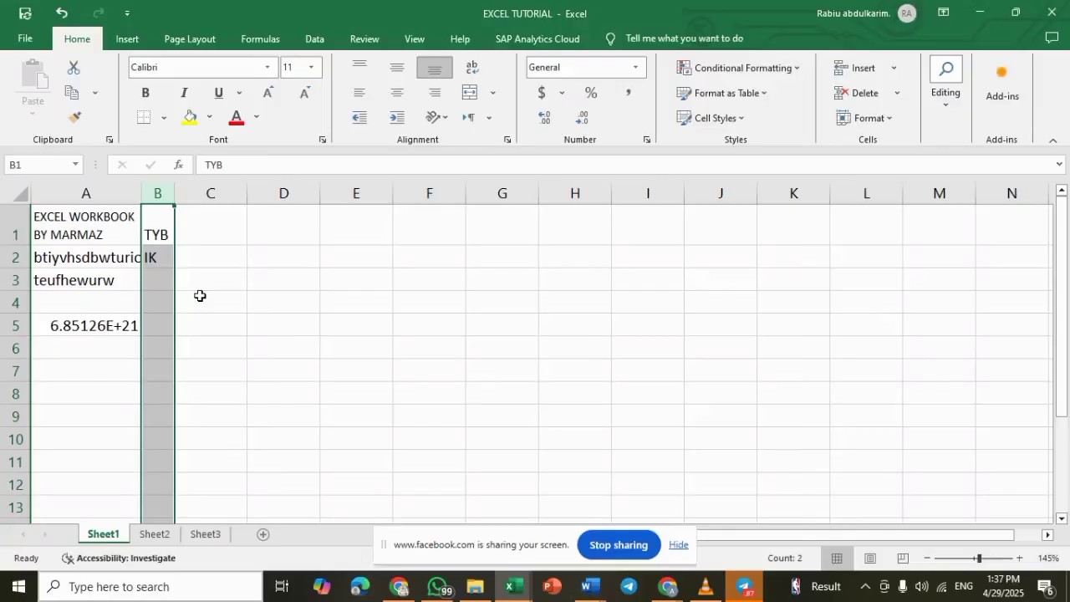
pyautogui.rightClick(159, 189)
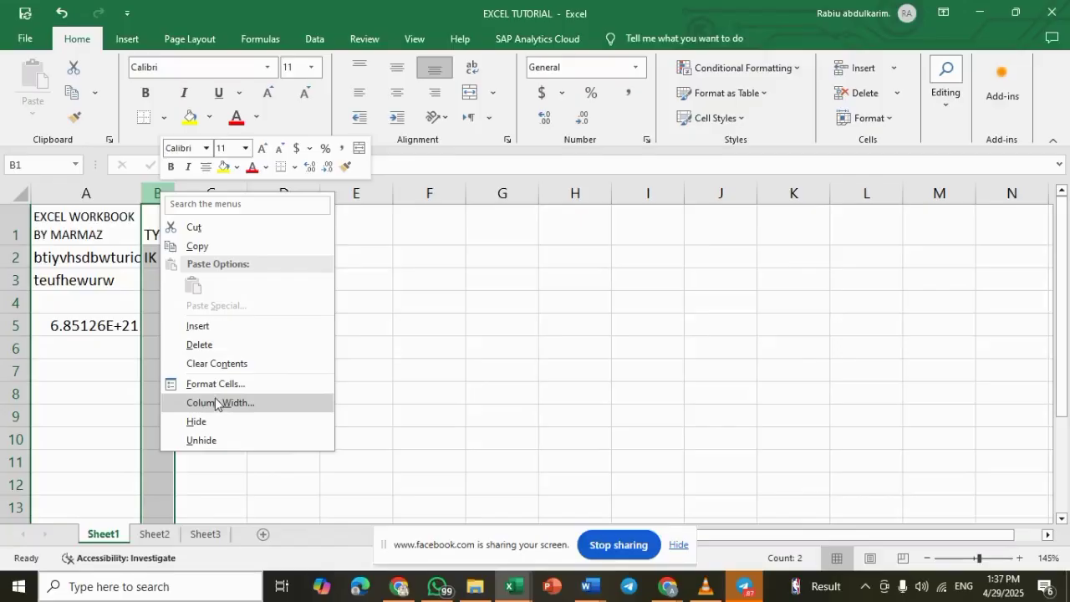
pyautogui.click(192, 327)
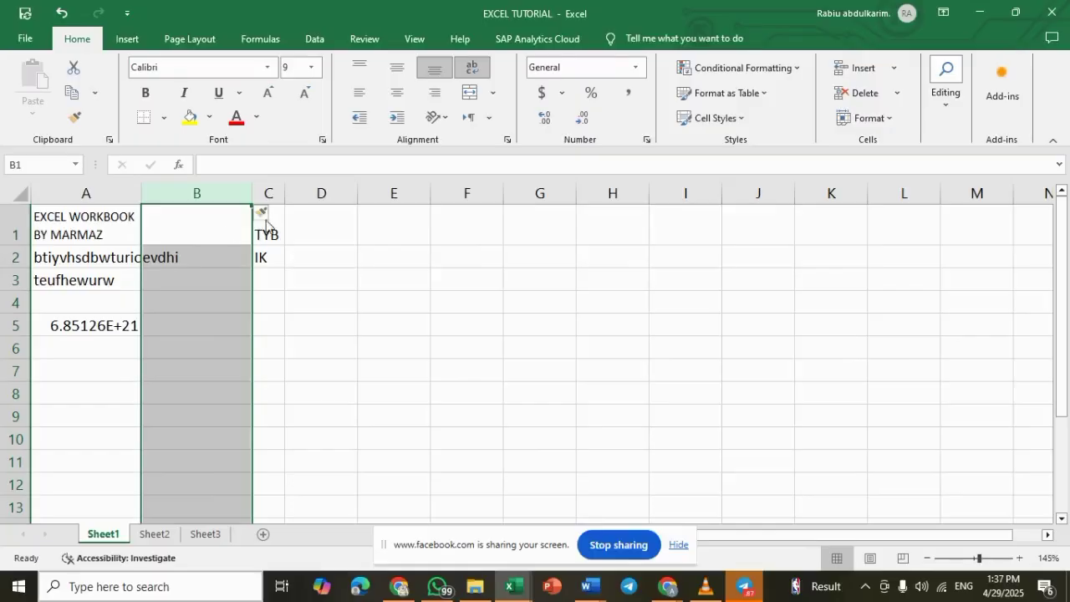
pyautogui.click(268, 193)
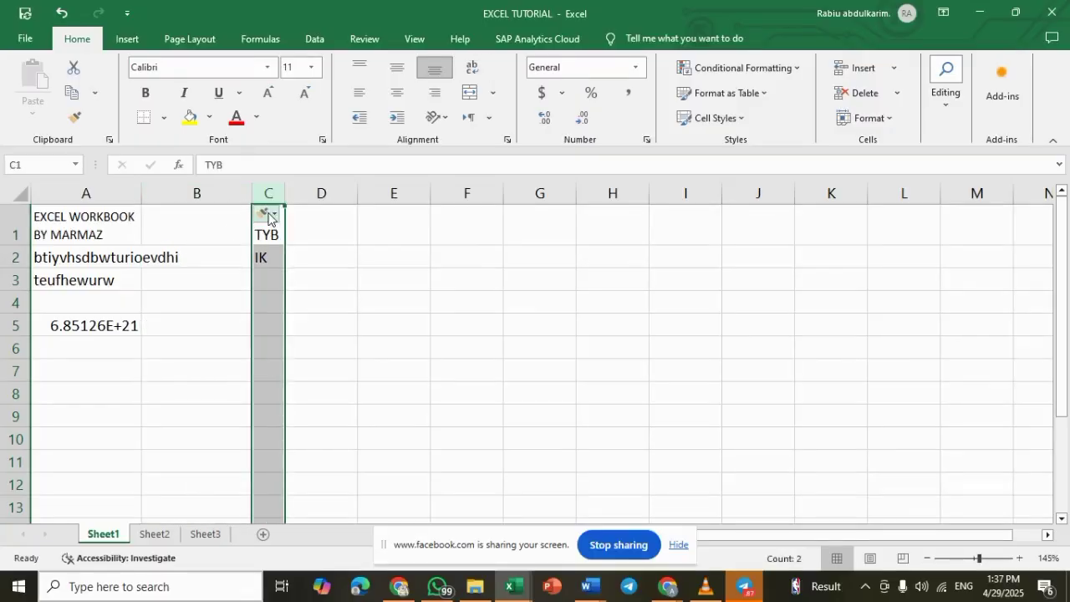
pyautogui.click(208, 232)
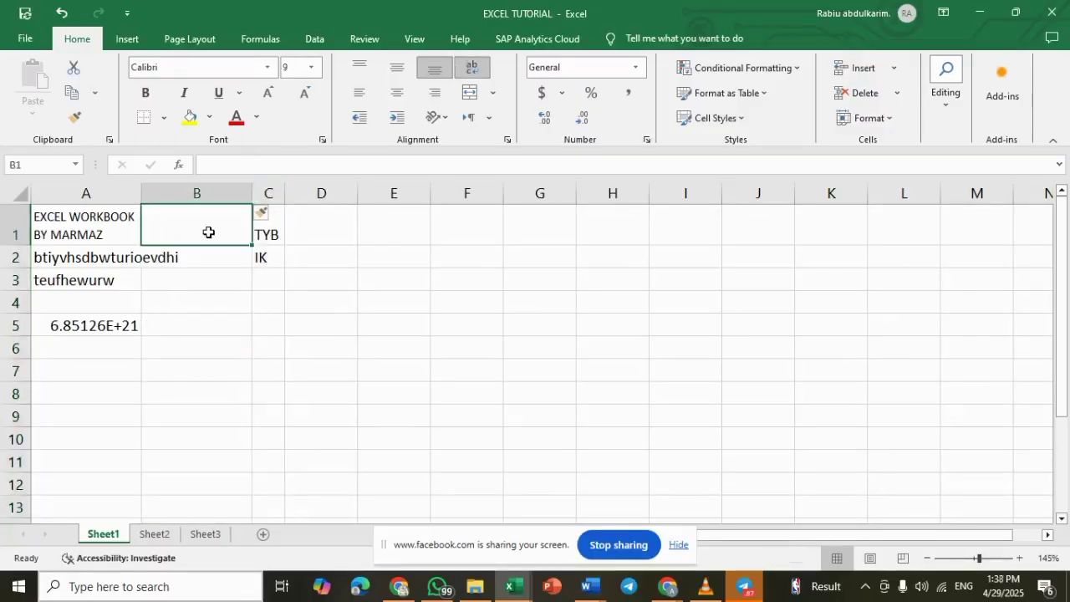
# Step: Enter 105 in cell B1 and narrow column B to fit the number
pyautogui.write('105')
pyautogui.press('Return')
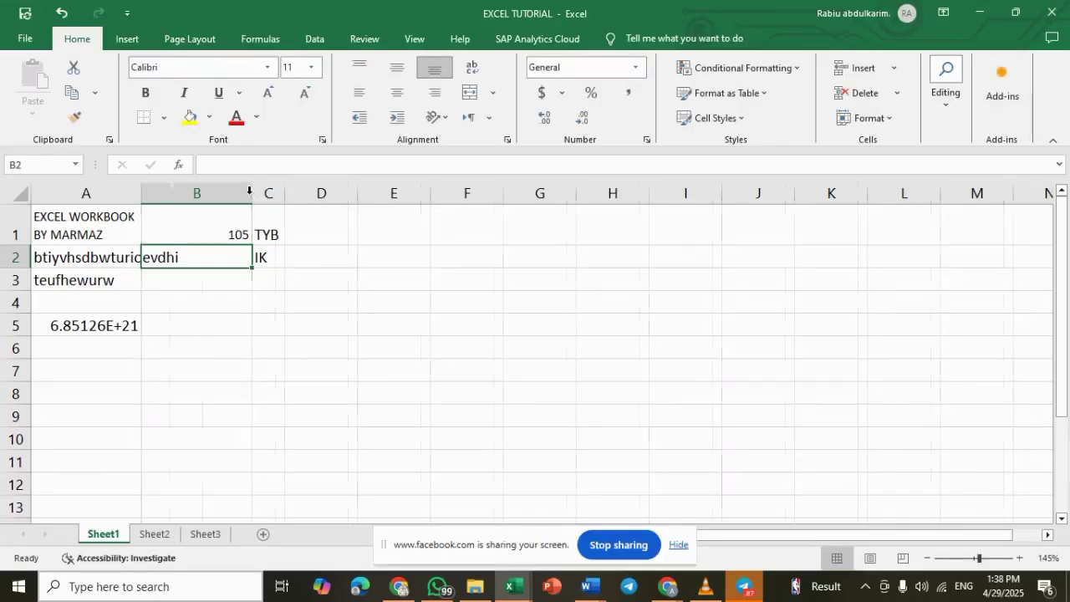
pyautogui.moveTo(251, 193); pyautogui.dragTo(170, 193)
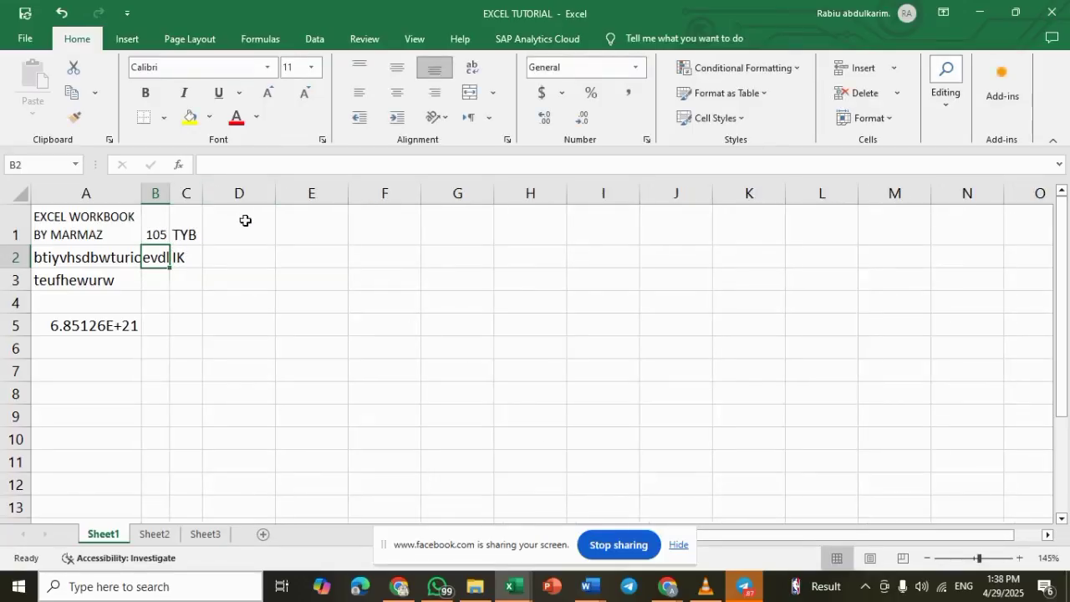
# Step: Undo the column B width change, the 105 entry and the insertion of the blank column
pyautogui.hotkey('ctrl', 'z')
pyautogui.hotkey('ctrl', 'z')
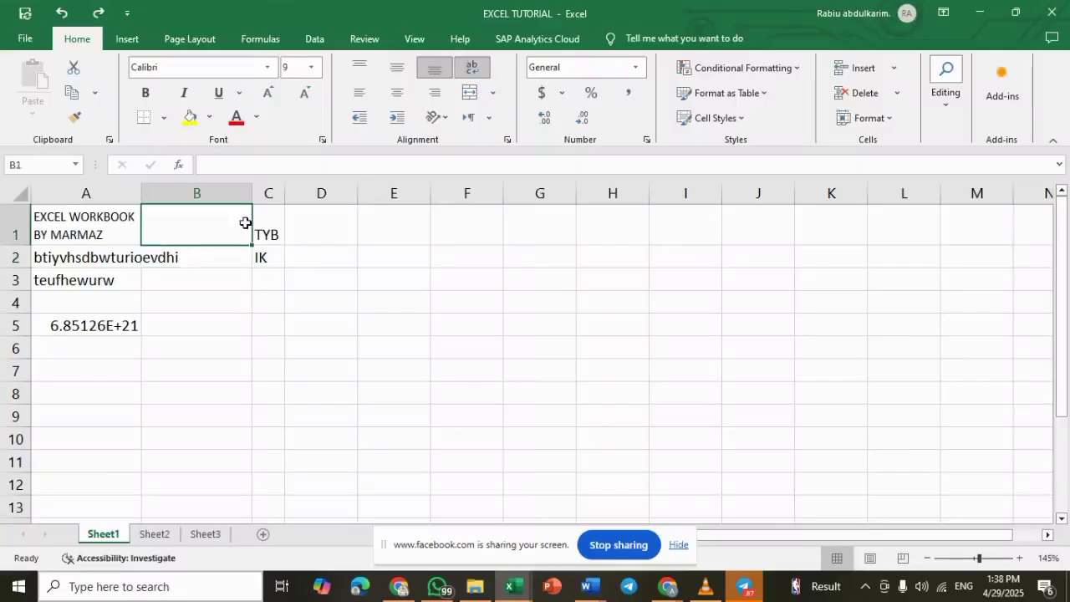
pyautogui.hotkey('ctrl', 'z')
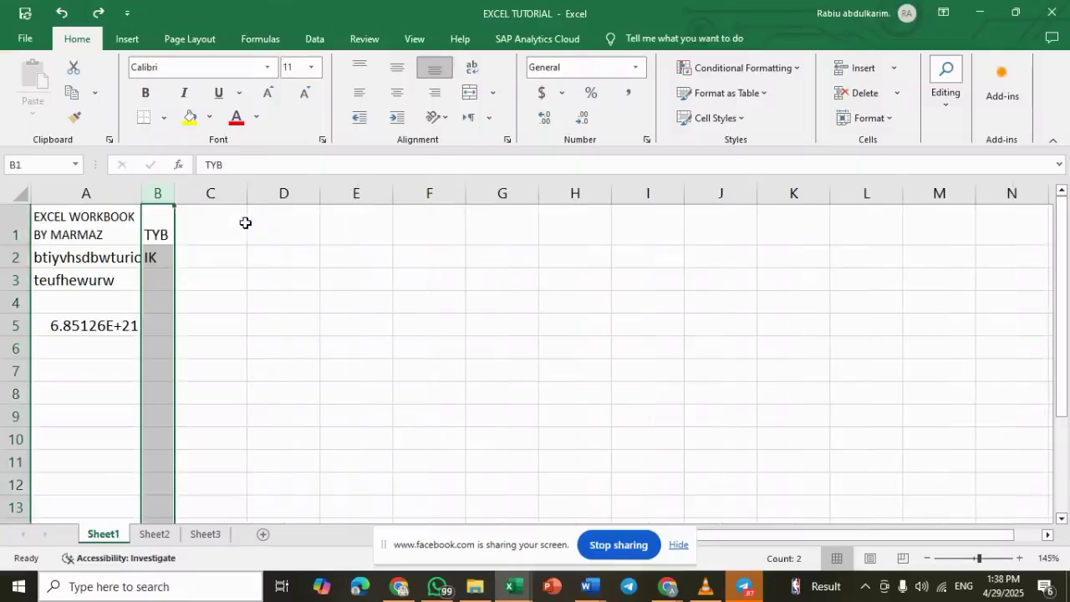
# Step: Insert four blank columns between column A and the column containing TYB and IK
pyautogui.click(200, 263)
pyautogui.click(156, 189)
pyautogui.hotkey('ctrl', 'shift', '+')
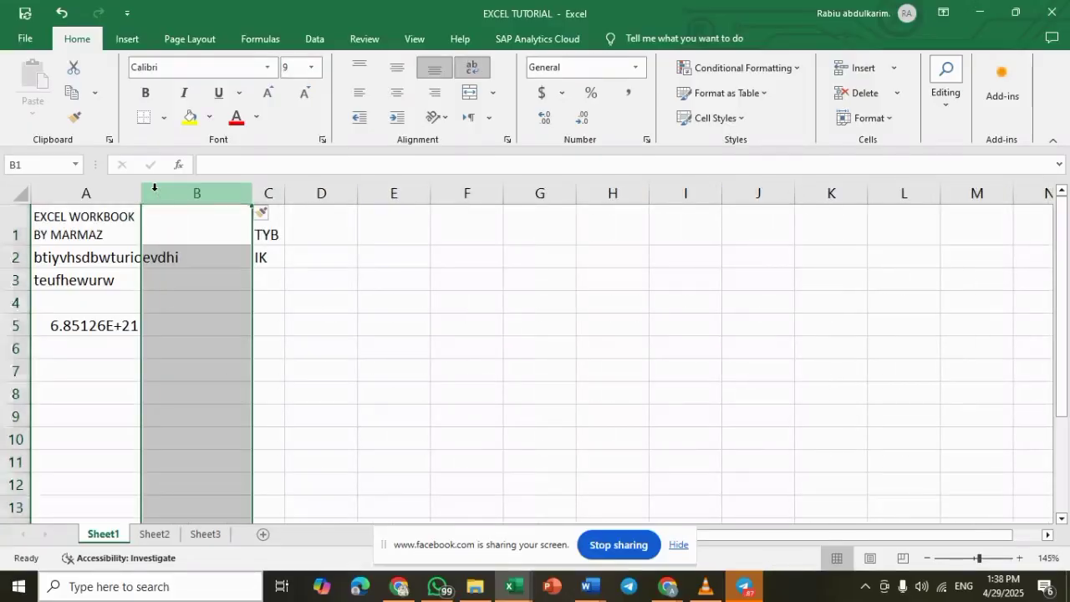
pyautogui.hotkey('ctrl', 'shift', '+')
pyautogui.hotkey('ctrl', 'shift', '+')
pyautogui.hotkey('ctrl', 'shift', '+')
pyautogui.hotkey('ctrl', 'shift', '+')
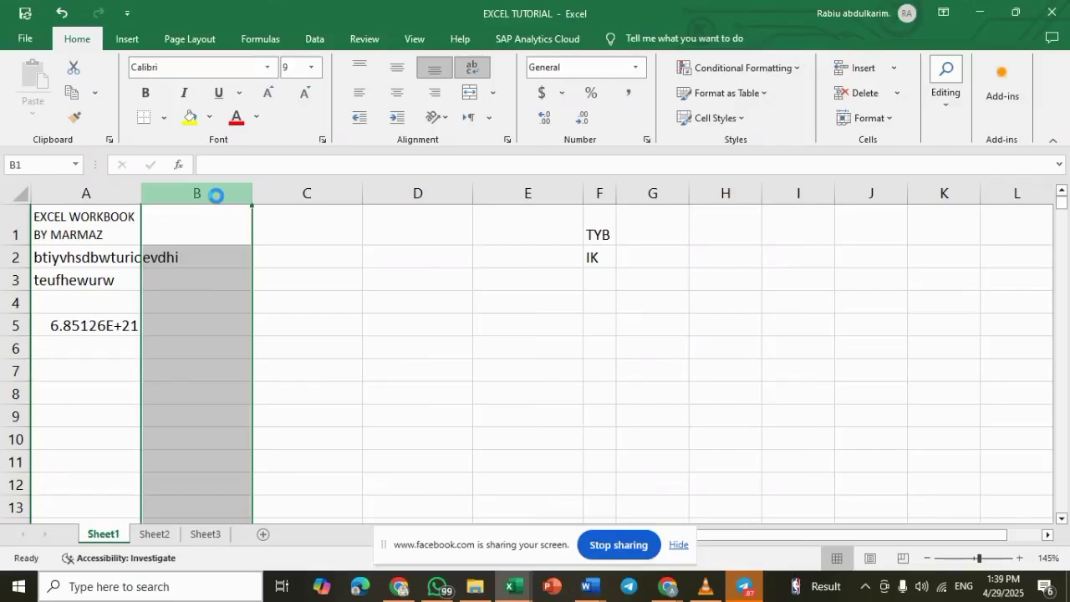
# Step: Delete the four blank columns between column A and the column containing TYB and IK
pyautogui.hotkey('ctrl', '-')
pyautogui.hotkey('ctrl', '-')
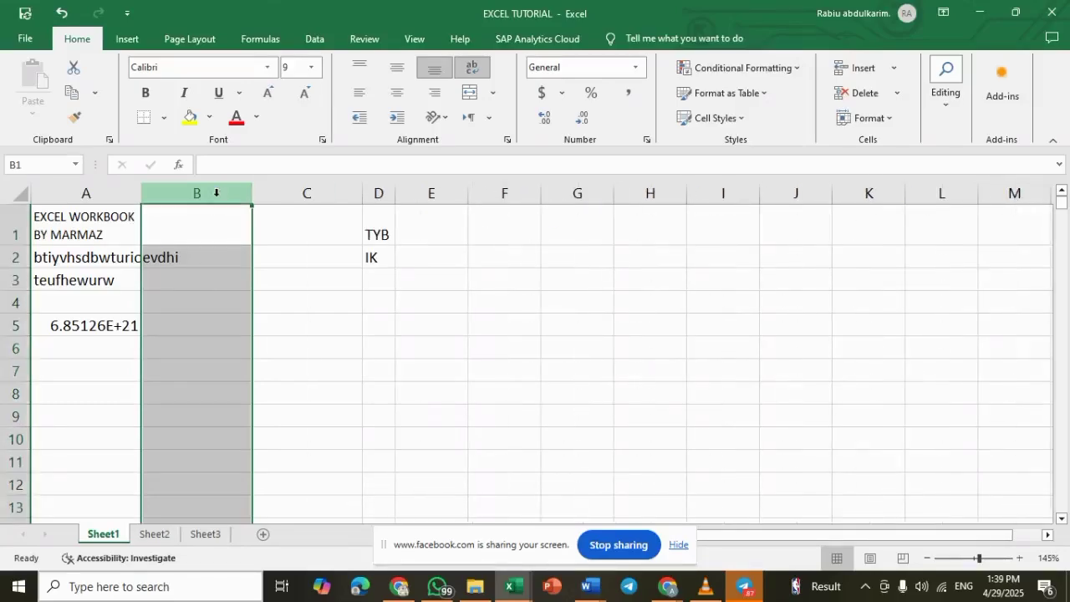
pyautogui.hotkey('ctrl', '-')
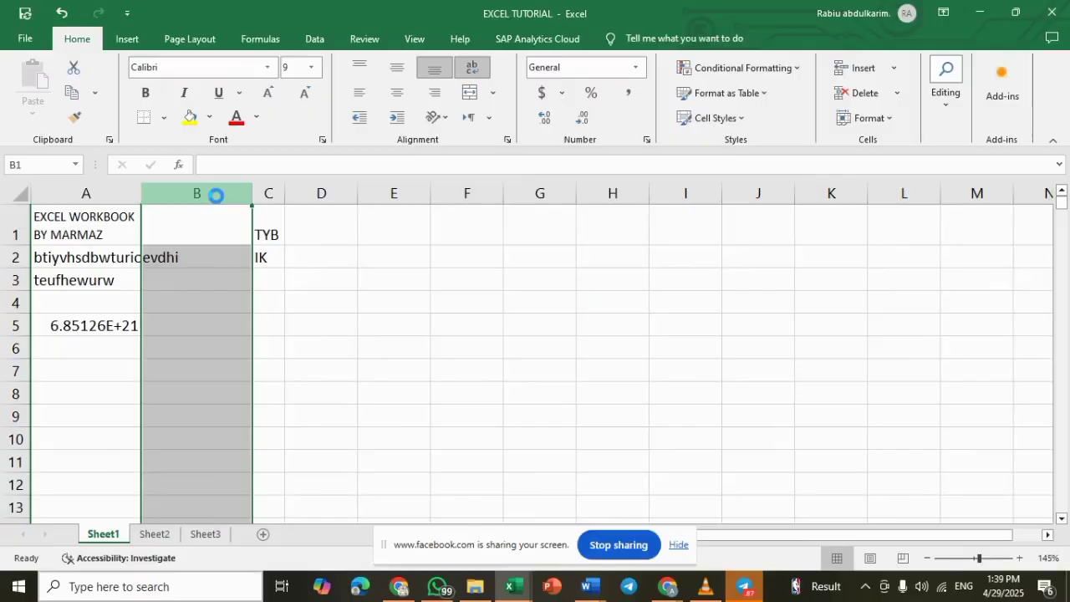
pyautogui.hotkey('ctrl', '-')
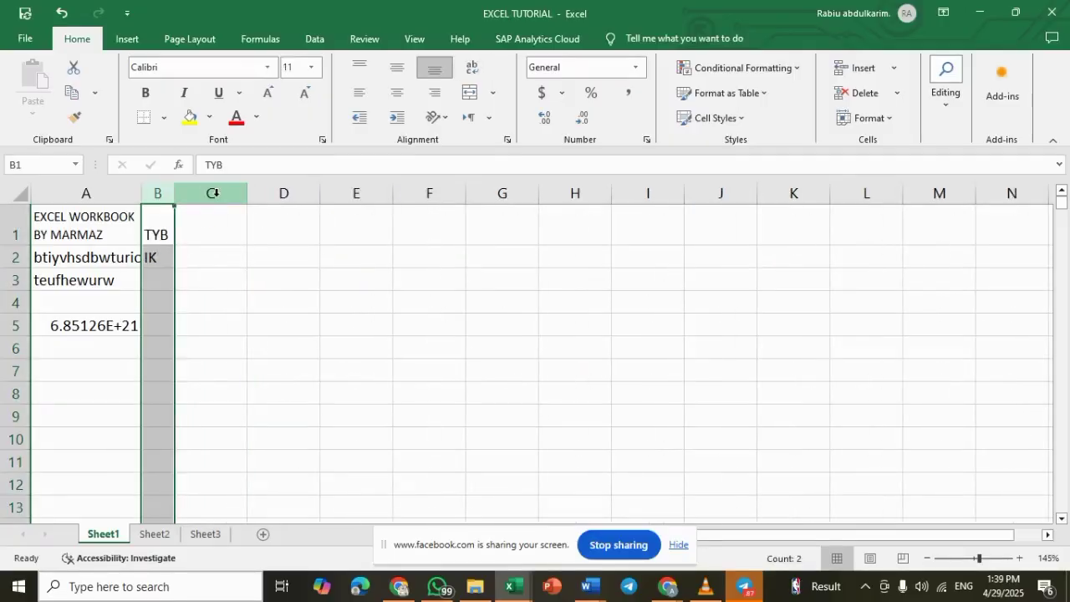
pyautogui.click(156, 280)
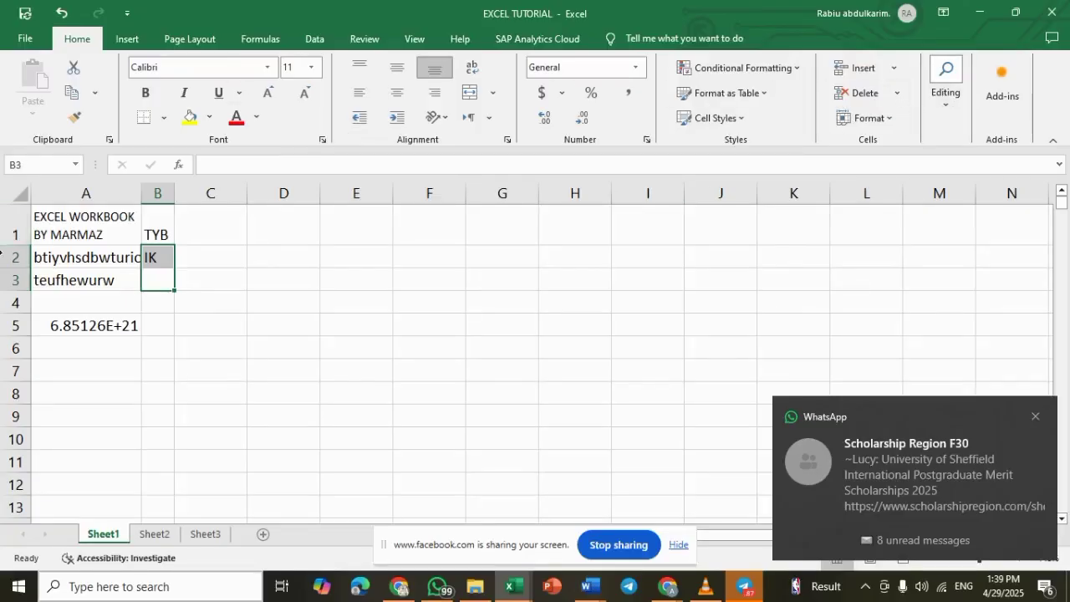
# Step: Insert three blank rows above the row containing EXCEL WORKBOOK BY MARMAZ
pyautogui.click(11, 228)
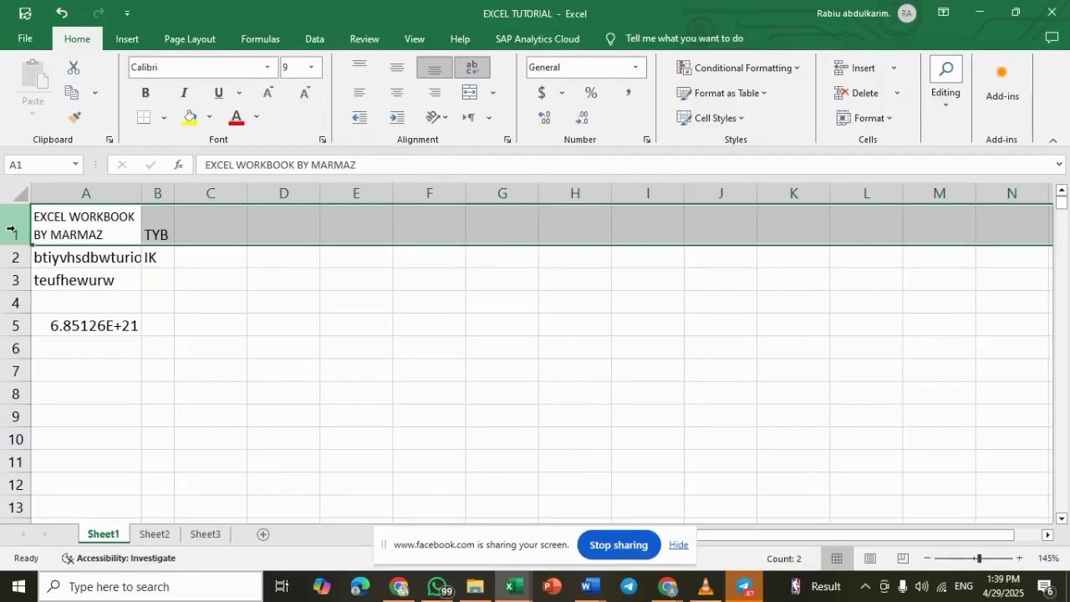
pyautogui.hotkey('ctrl', 'shift', '+')
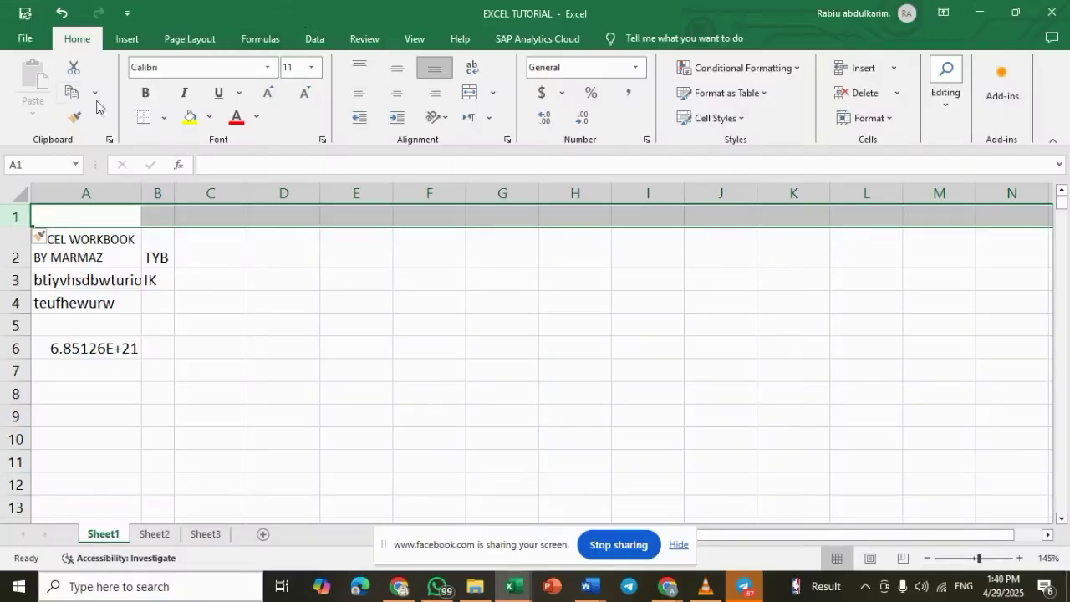
pyautogui.click(128, 42)
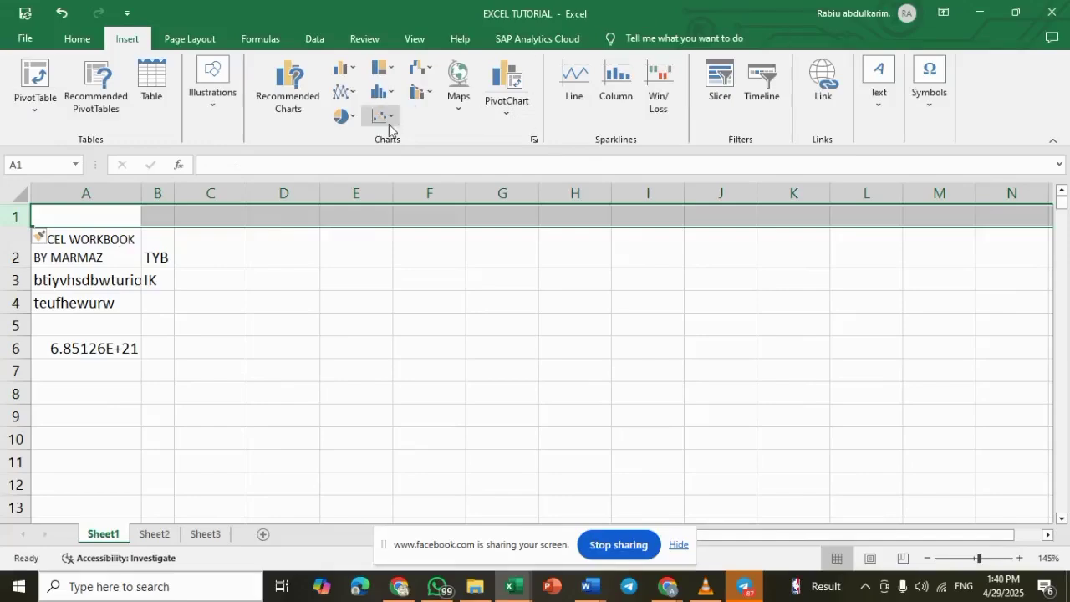
pyautogui.hotkey('ctrl', 'shift', '=')
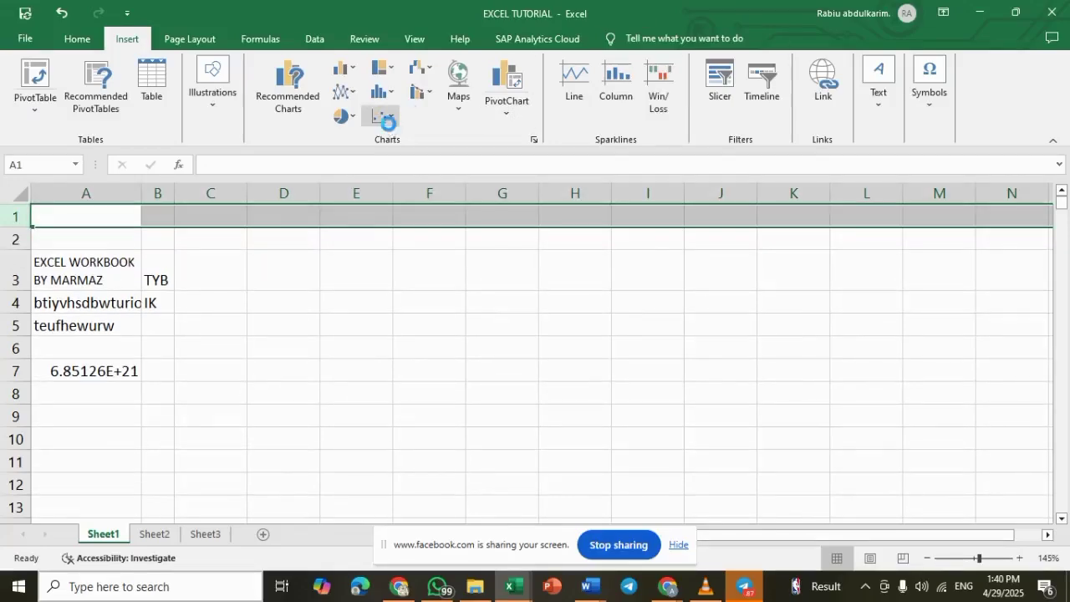
pyautogui.hotkey('ctrl', 'shift', '=')
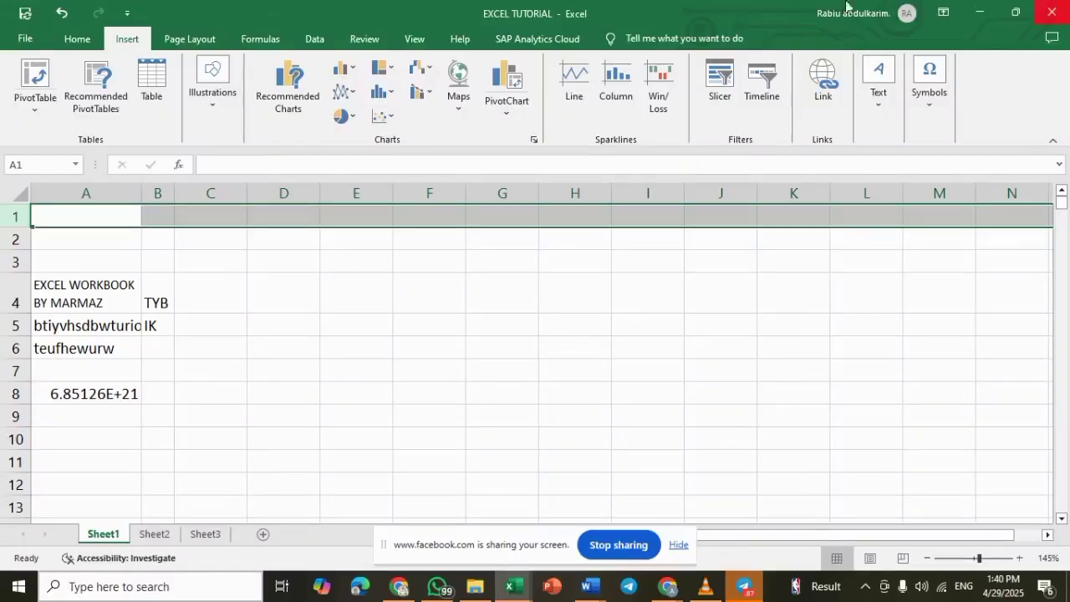
# Step: Insert two blank rows directly below the EXCEL WORKBOOK BY MARMAZ row, above the row containing IK
pyautogui.click(13, 325)
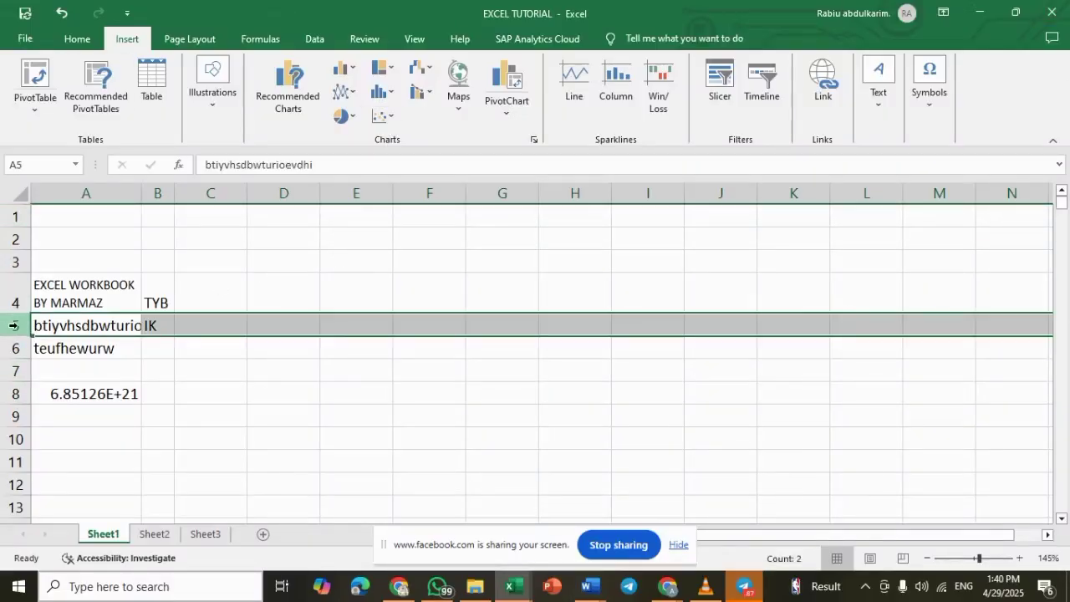
pyautogui.hotkey('ctrl', 'shift', '+')
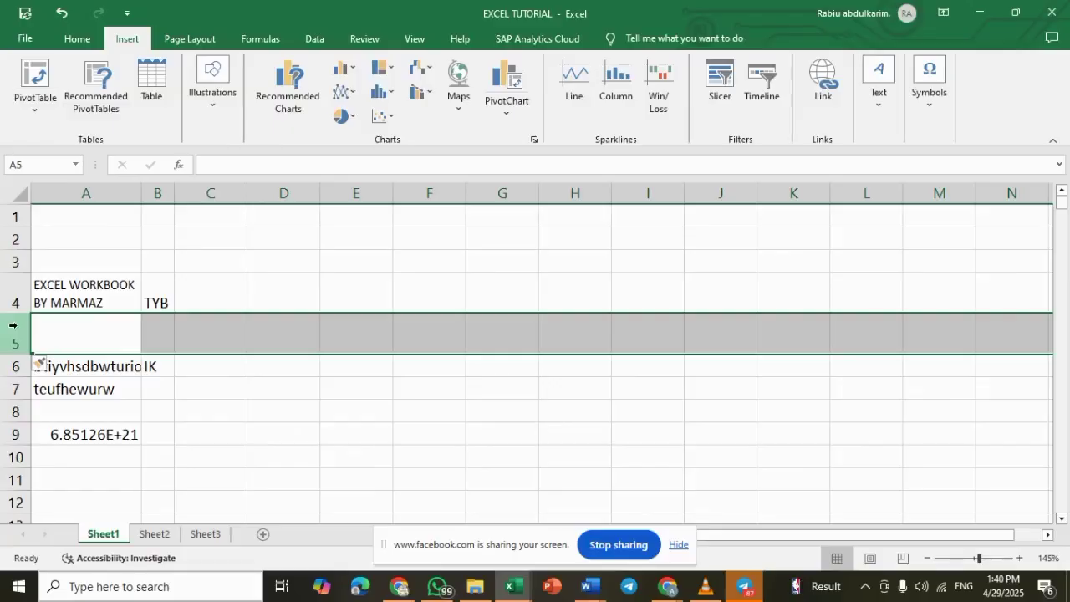
pyautogui.hotkey('ctrl', 'shift', '+')
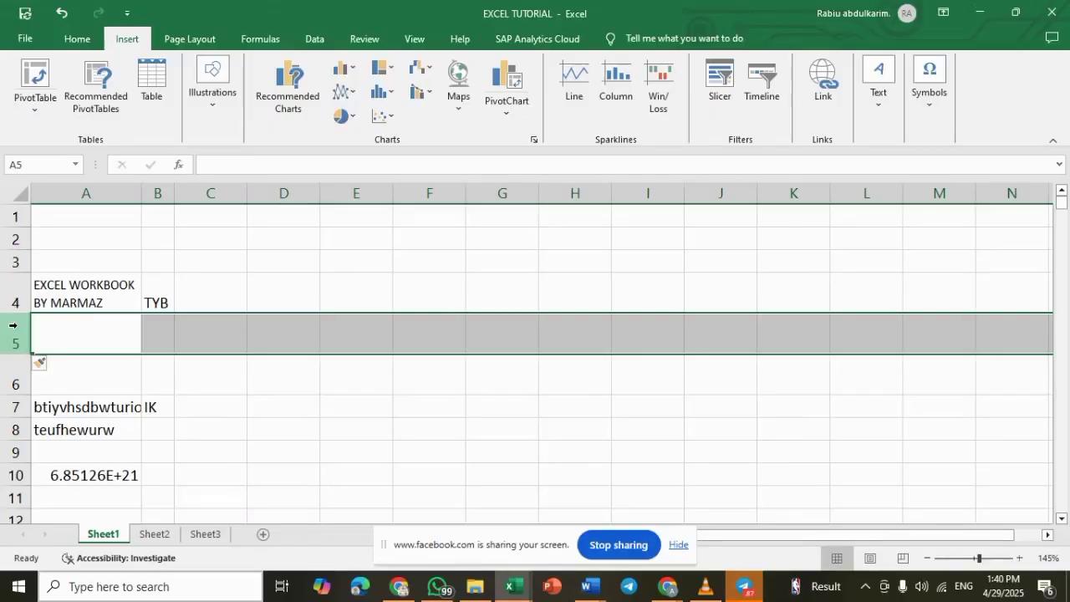
# Step: Delete the two blank rows below the EXCEL WORKBOOK BY MARMAZ row and the three blank rows above it
pyautogui.hotkey('ctrl', '-')
pyautogui.hotkey('ctrl', '-')
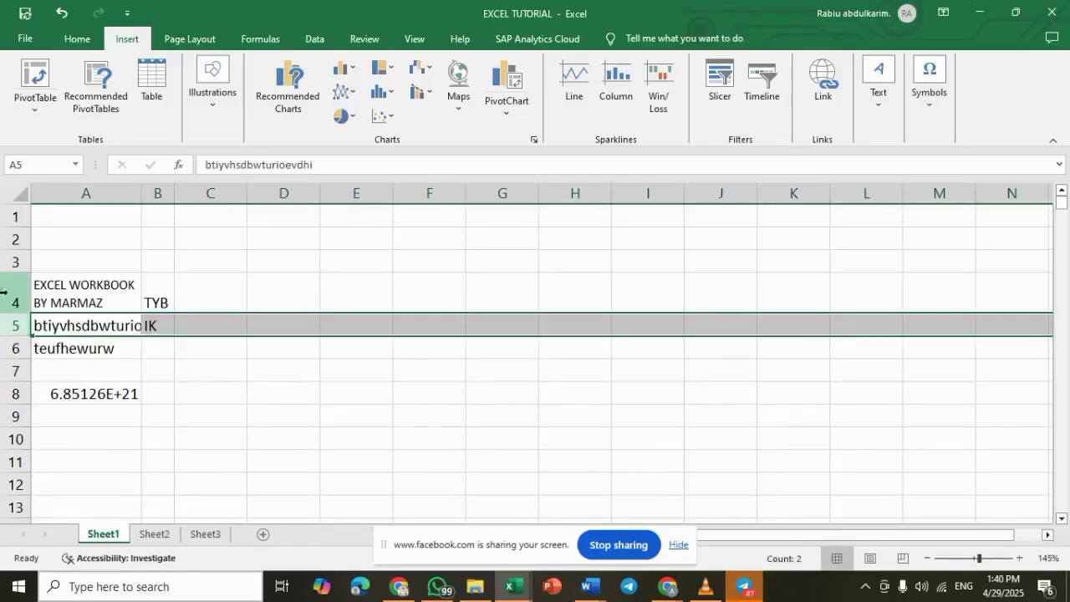
pyautogui.click(10, 261)
pyautogui.hotkey('ctrl', '-')
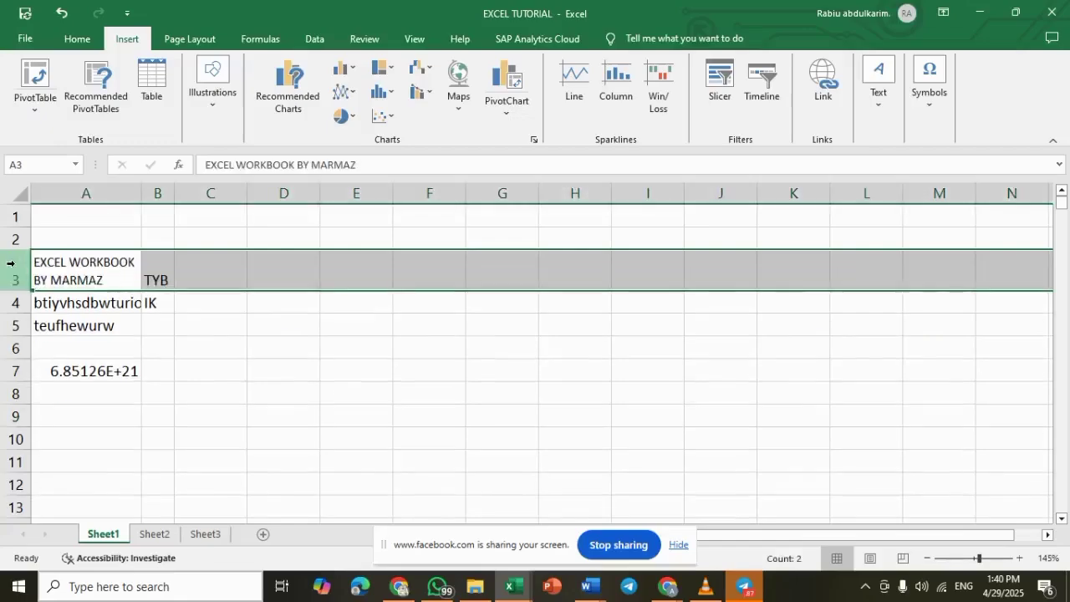
pyautogui.click(11, 215)
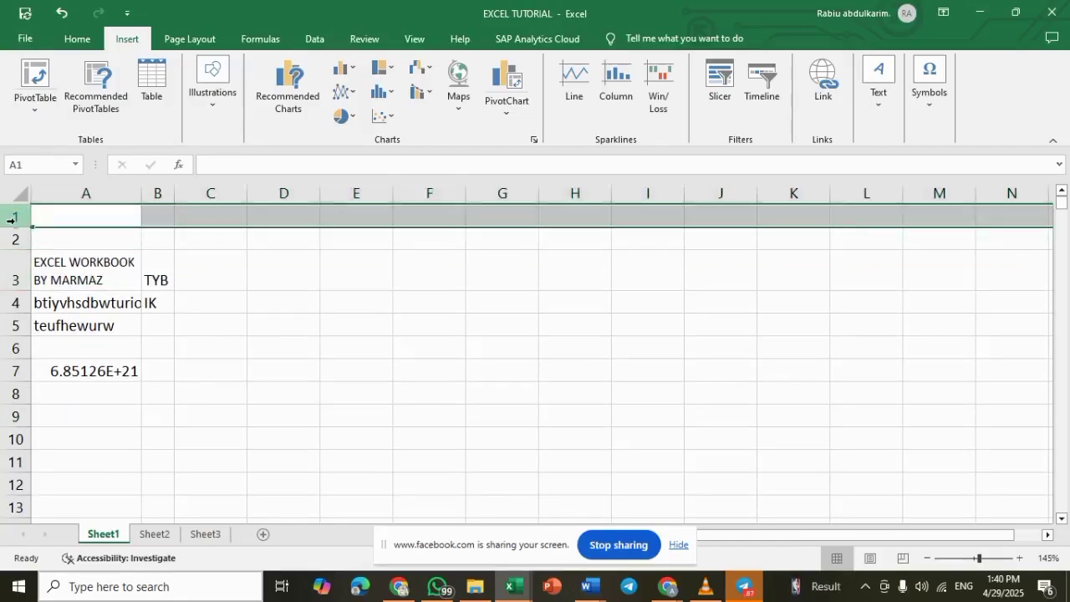
pyautogui.hotkey('ctrl', '-')
pyautogui.hotkey('ctrl', '-')
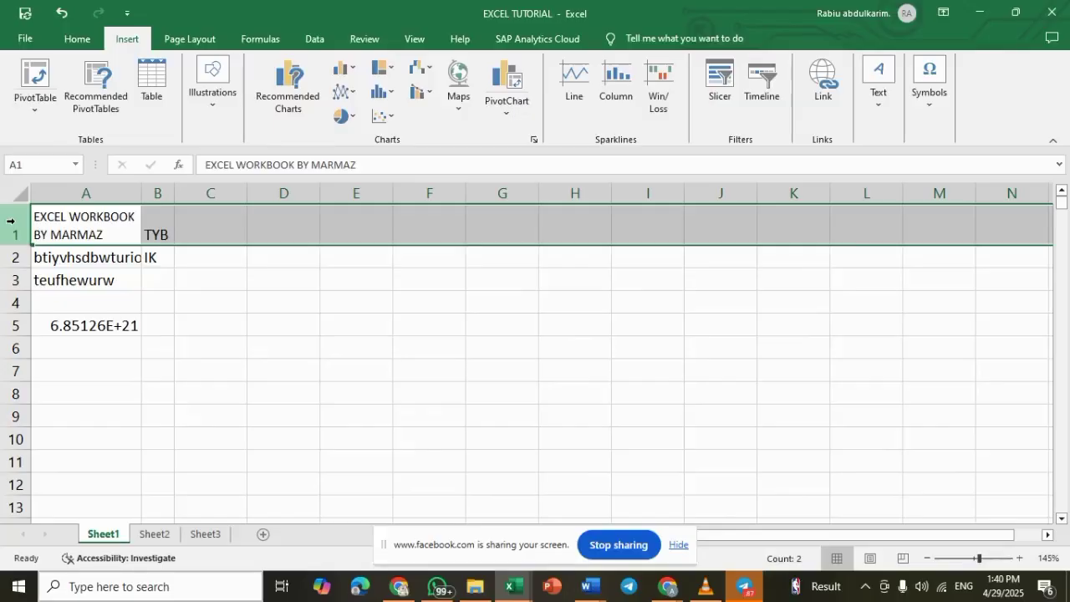
# Step: Insert two blank rows above the EXCEL WORKBOOK BY MARMAZ row
pyautogui.hotkey('ctrl', '+')
pyautogui.hotkey('ctrl', '+')
# Step: Delete the EXCEL WORKBOOK BY MARMAZ row and undo the deletion
pyautogui.click(12, 282)
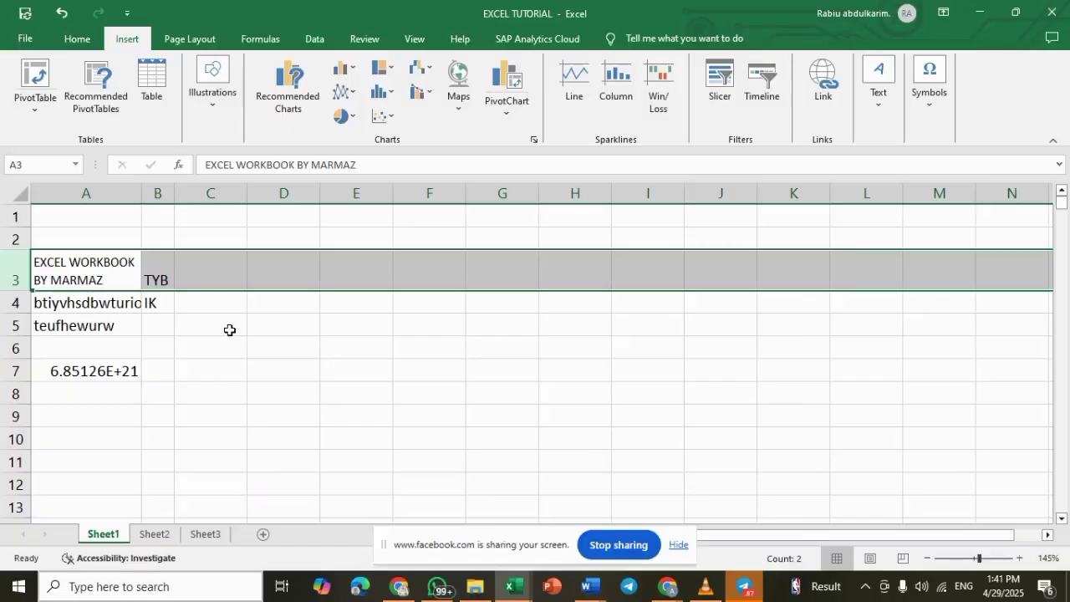
pyautogui.hotkey('ctrl', '-')
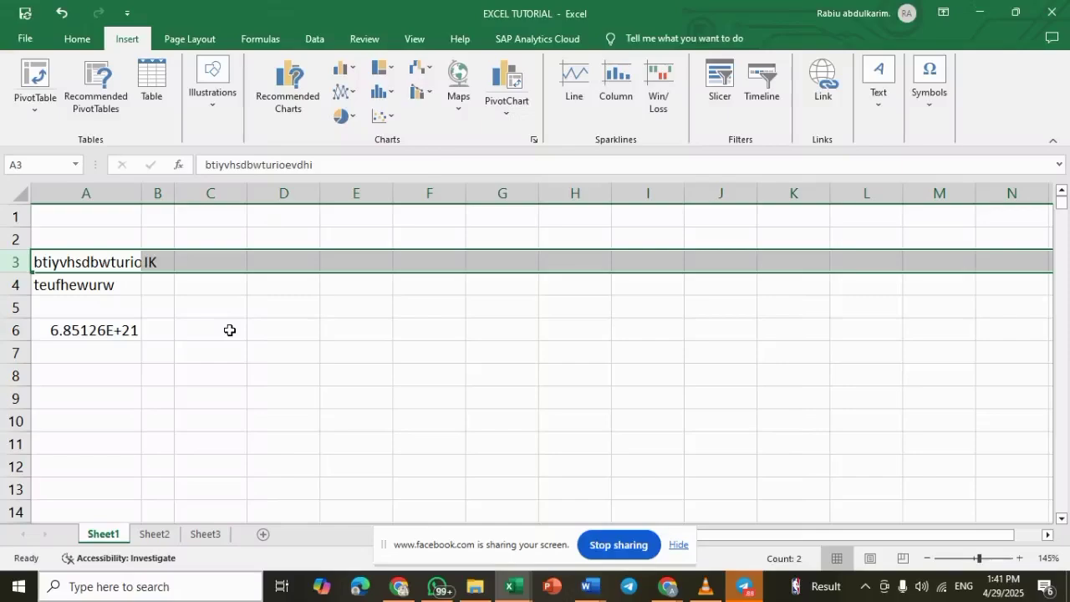
pyautogui.hotkey('ctrl', 'z')
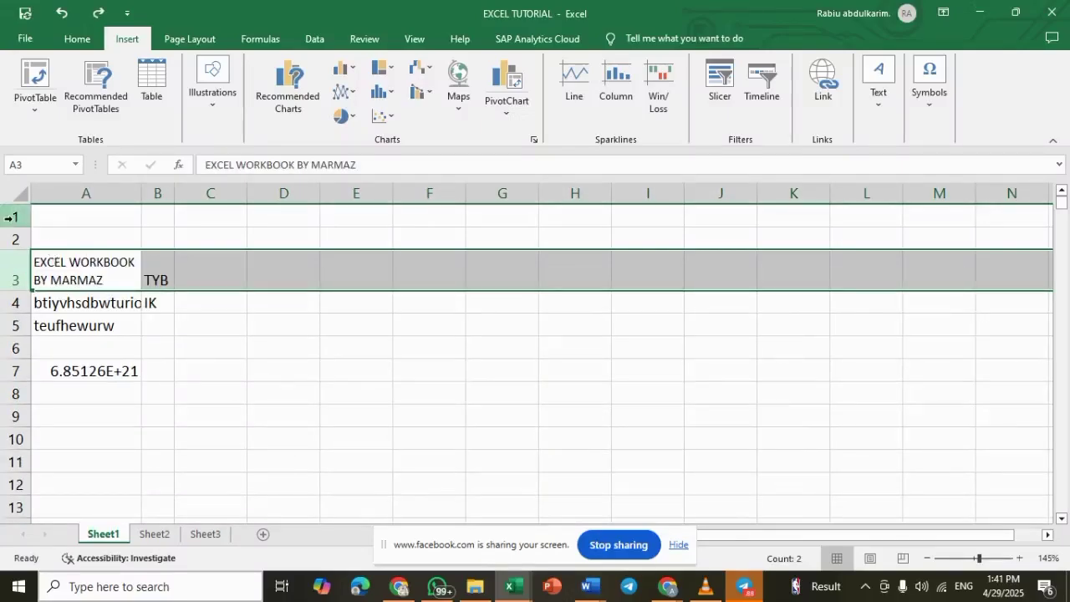
# Step: Delete all blank rows above the EXCEL WORKBOOK BY MARMAZ row and select cell A1
pyautogui.click(11, 218)
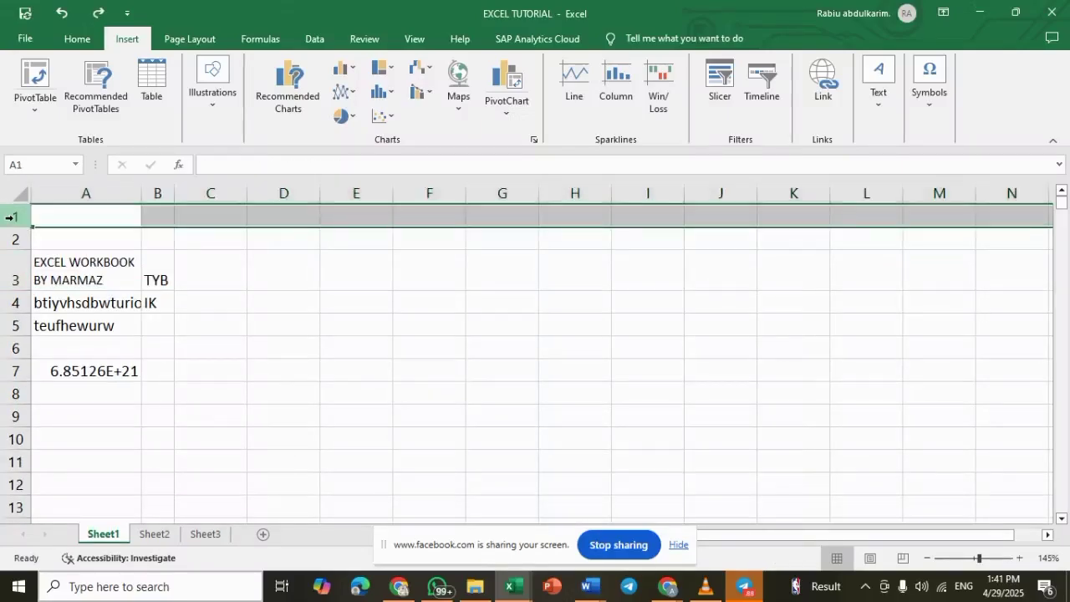
pyautogui.hotkey('ctrl', 'shift', '+')
pyautogui.hotkey('ctrl', '-')
pyautogui.hotkey('ctrl', '-')
pyautogui.hotkey('ctrl', '-')
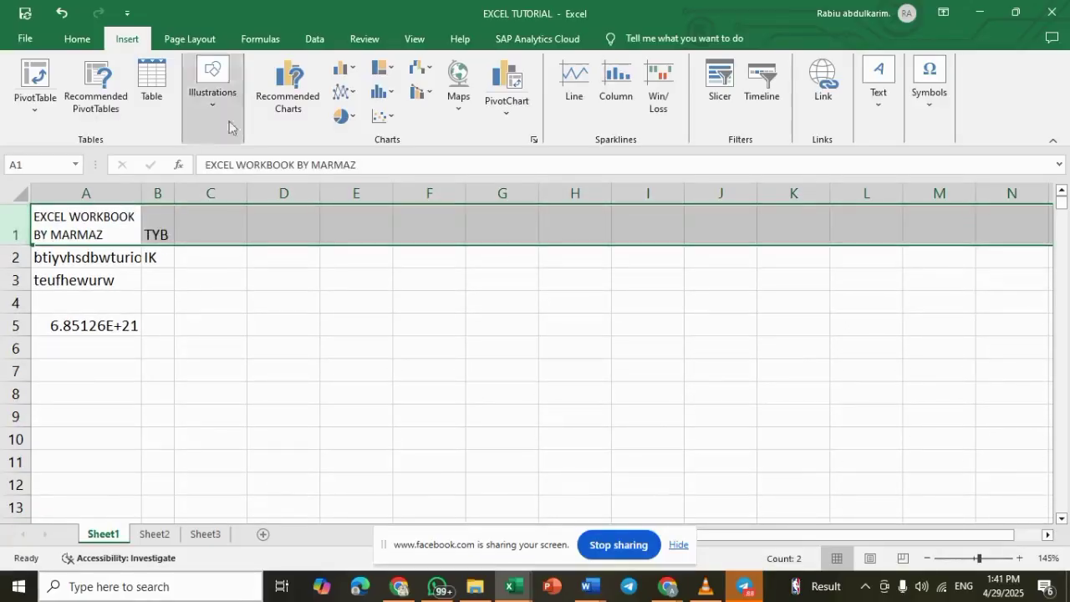
pyautogui.click(62, 235)
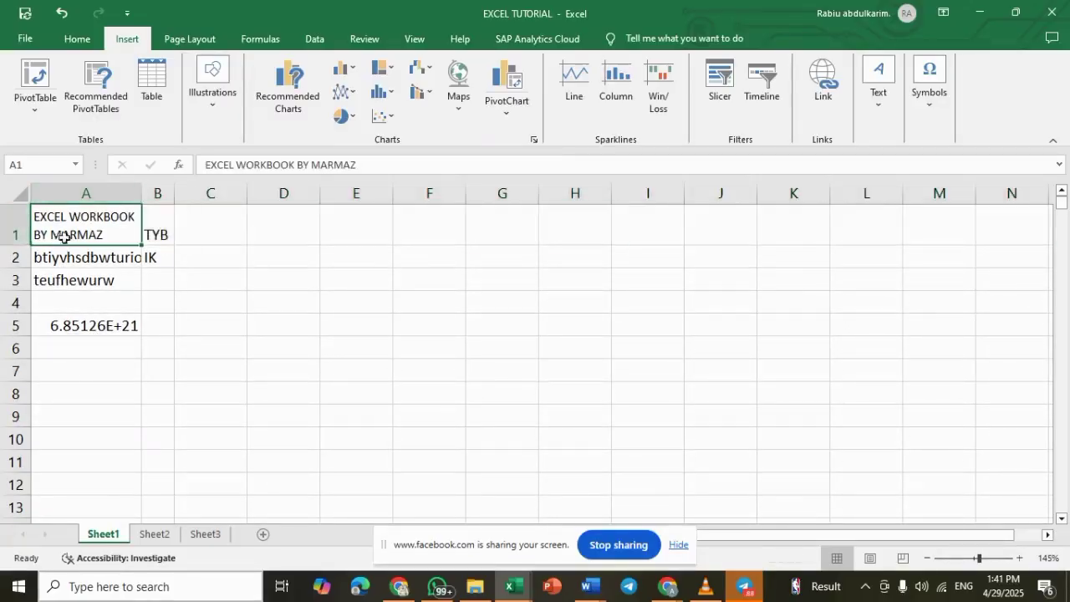
# Step: Switch to the INTRODUCTION document in Word and review the outline topics on inserting and deleting rows, columns and worksheets
pyautogui.click(590, 588)
pyautogui.click(641, 539)
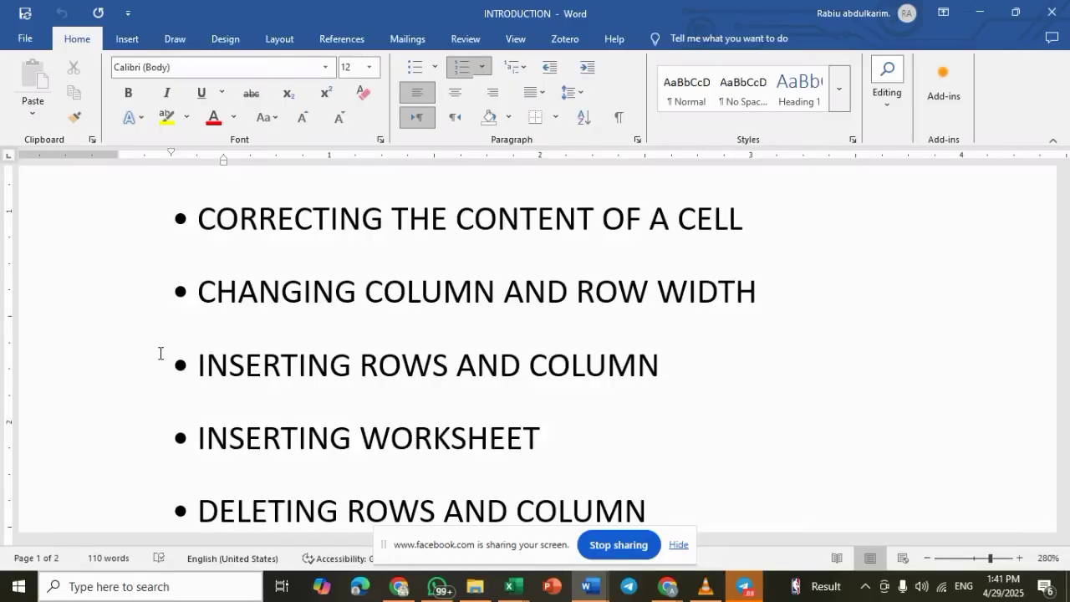
pyautogui.scroll(-1, 179, 357)
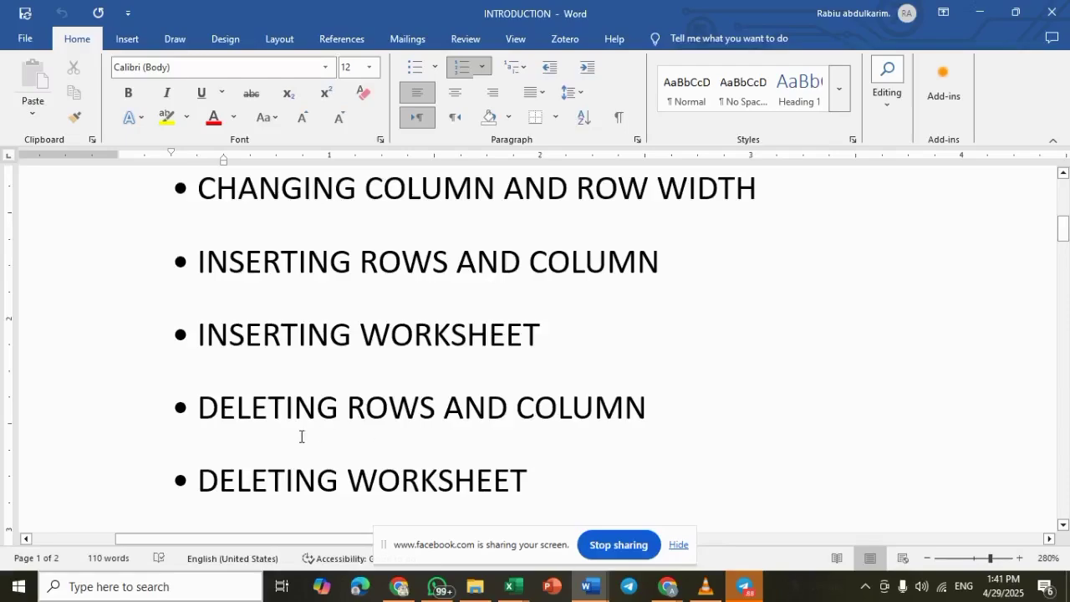
pyautogui.scroll(-2, 301, 435)
pyautogui.scroll(3, 284, 423)
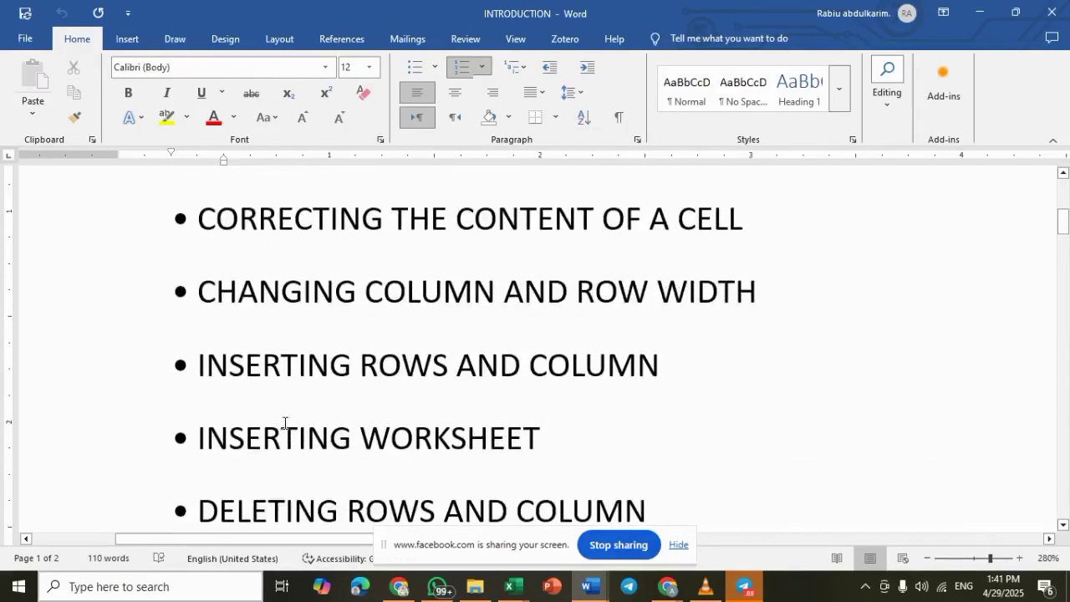